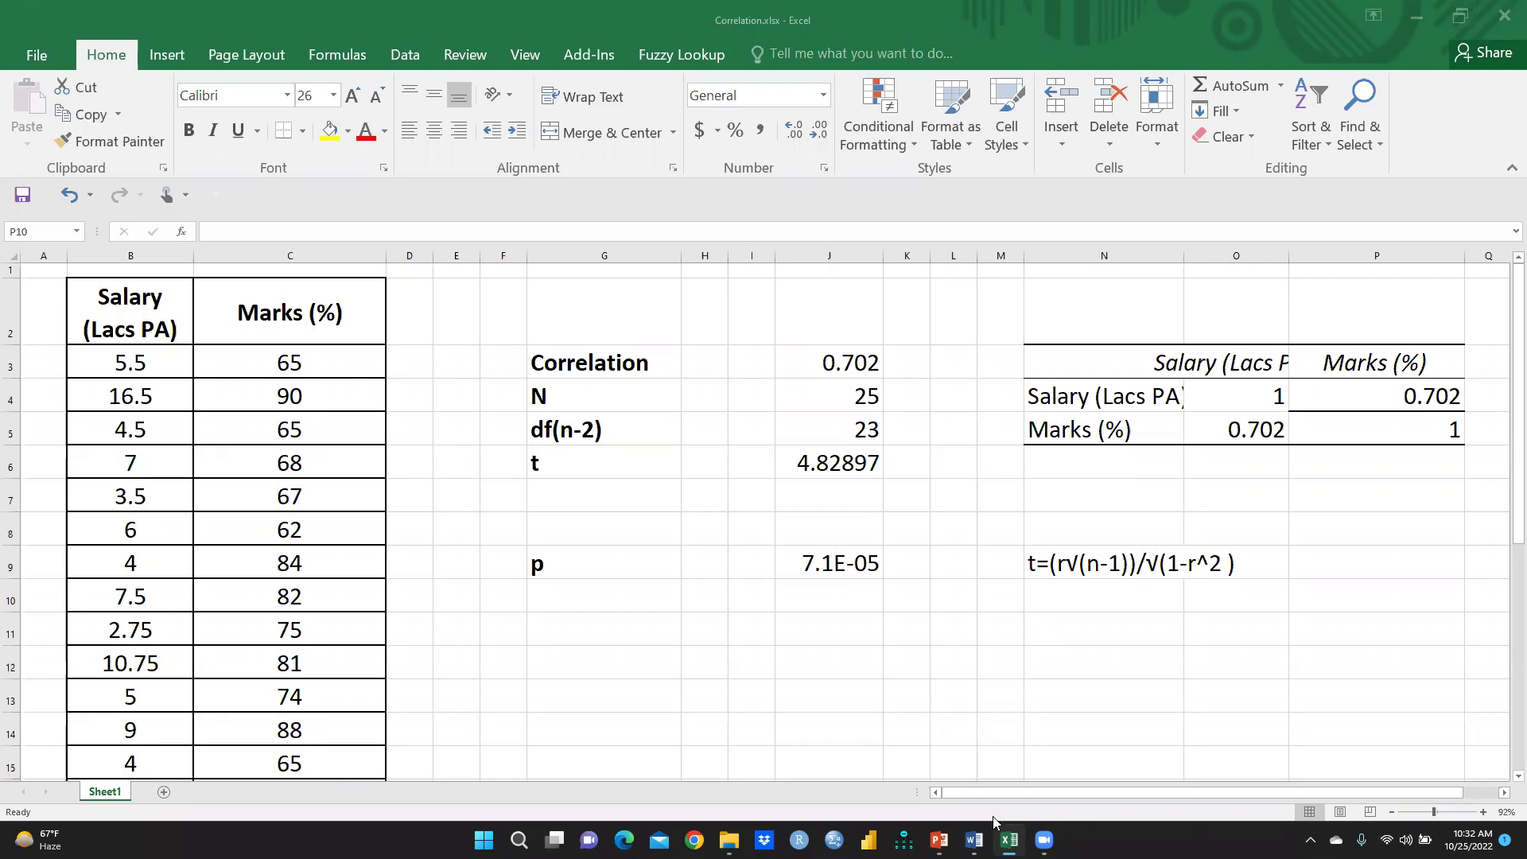
Switch to the Correlation.docx document in Word and read the Example 1 problem description on salary and candidate abilities
mouse_move(998, 824)
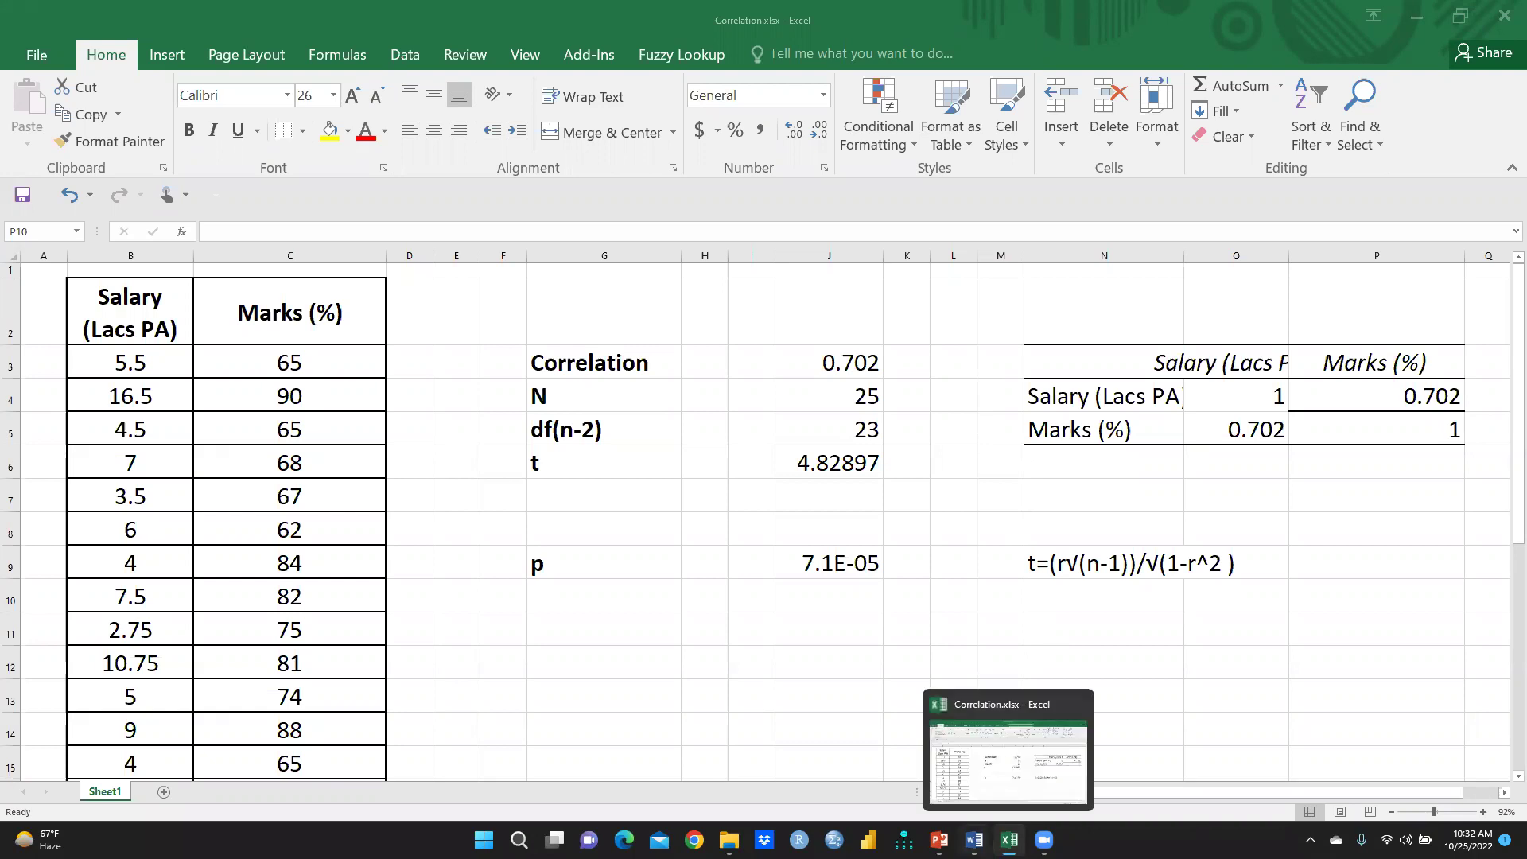
left_click(976, 800)
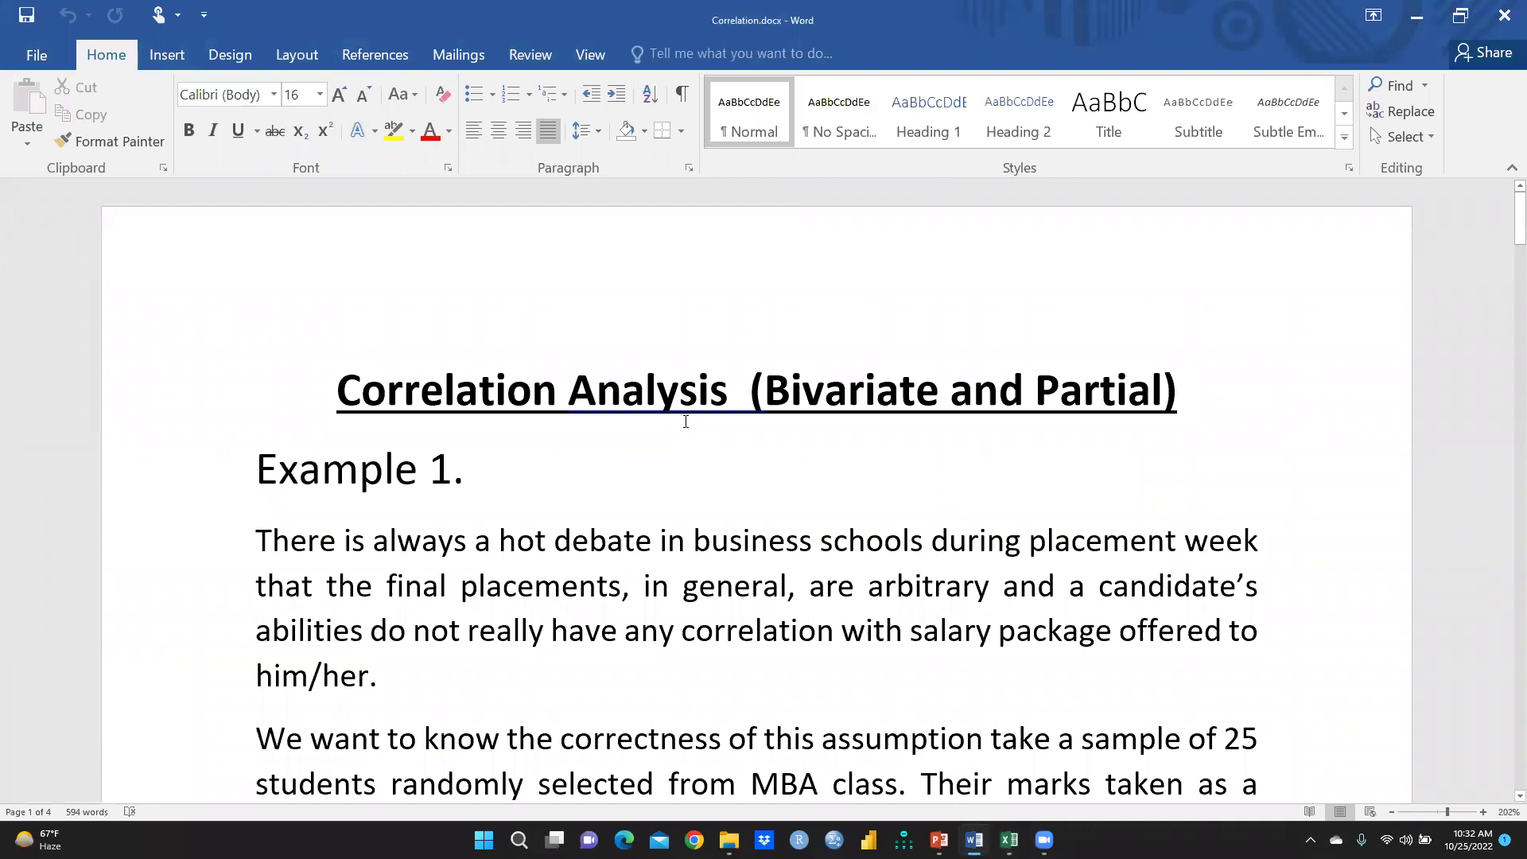
scroll(686, 419, "down", 1)
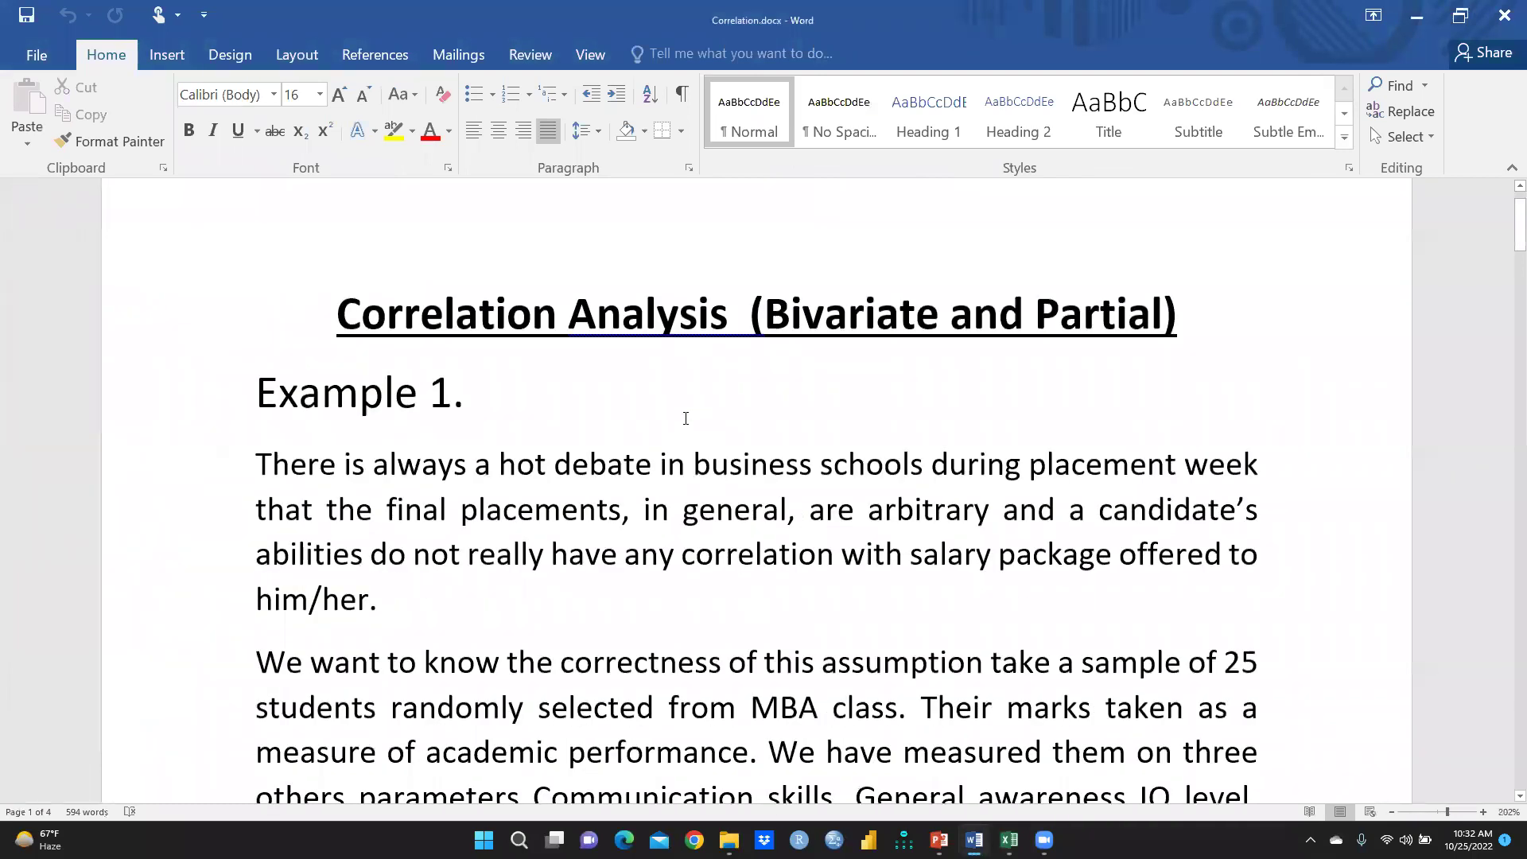
scroll(686, 418, "down", 2)
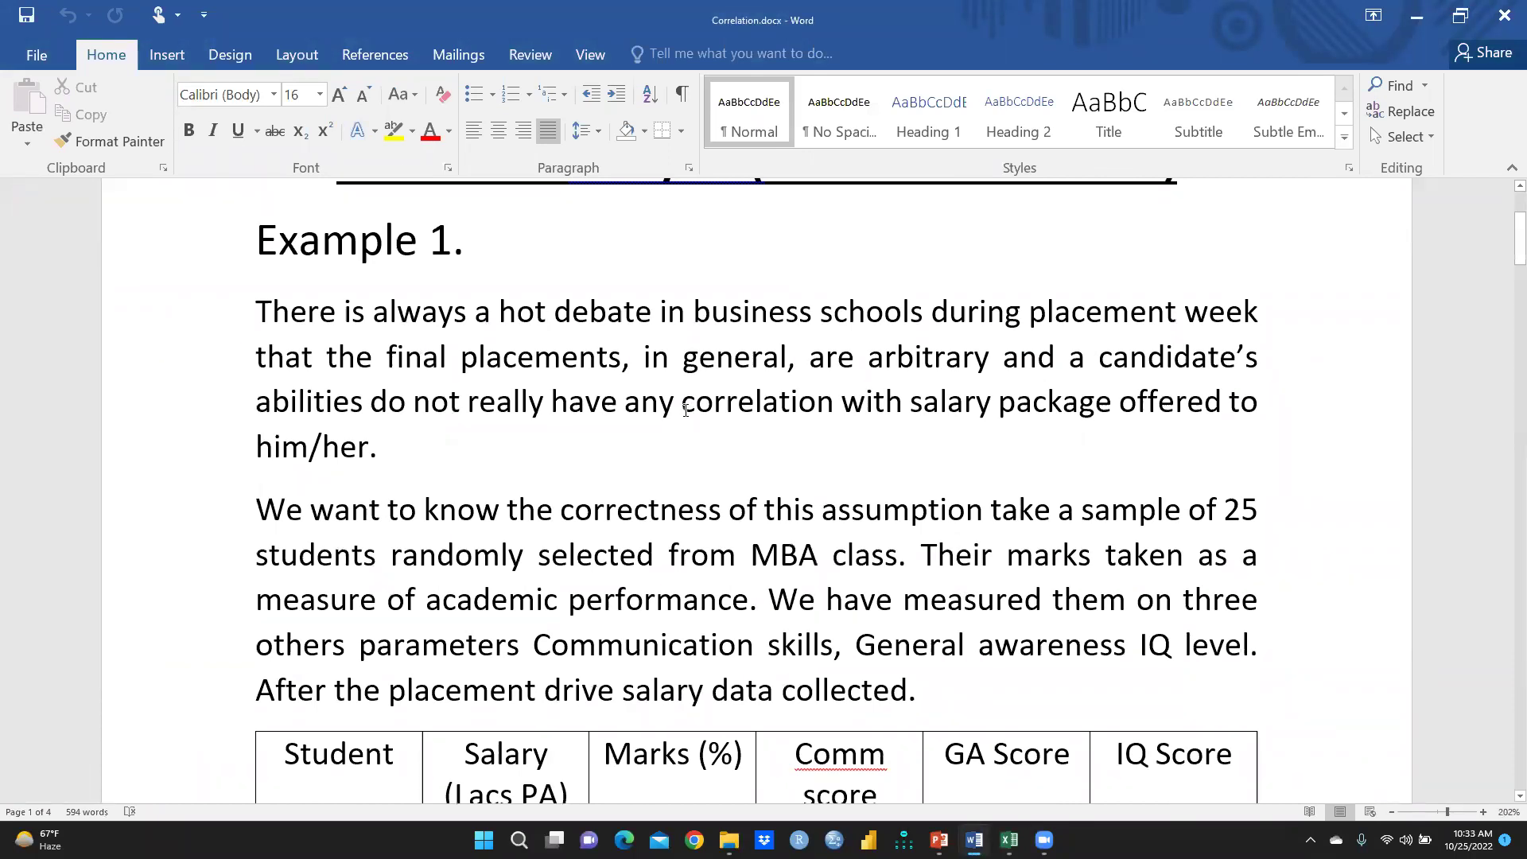
scroll(686, 410, "up", 1)
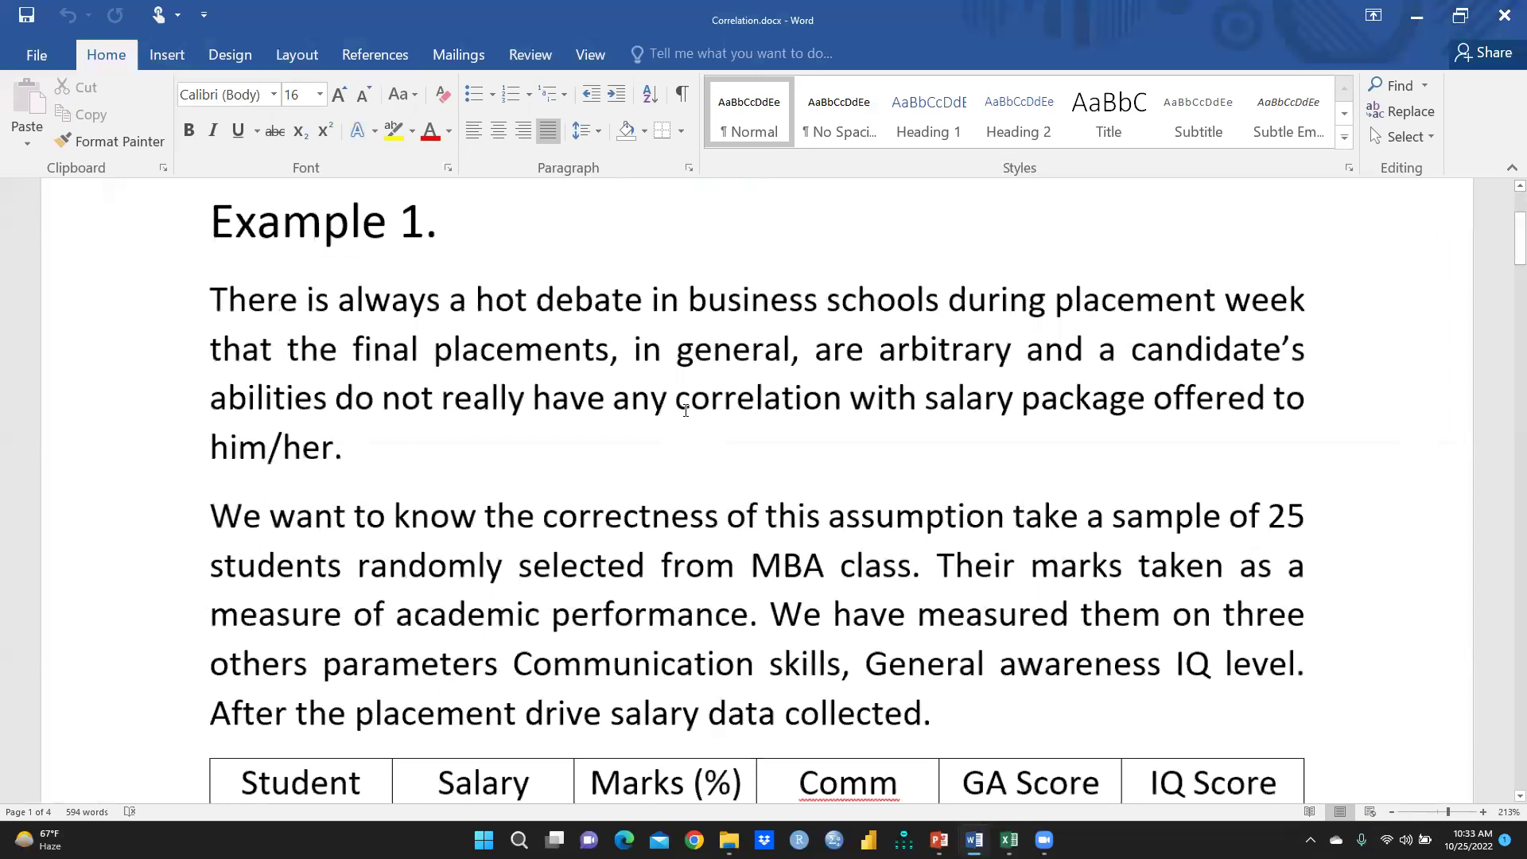
scroll(685, 411, "up", 1)
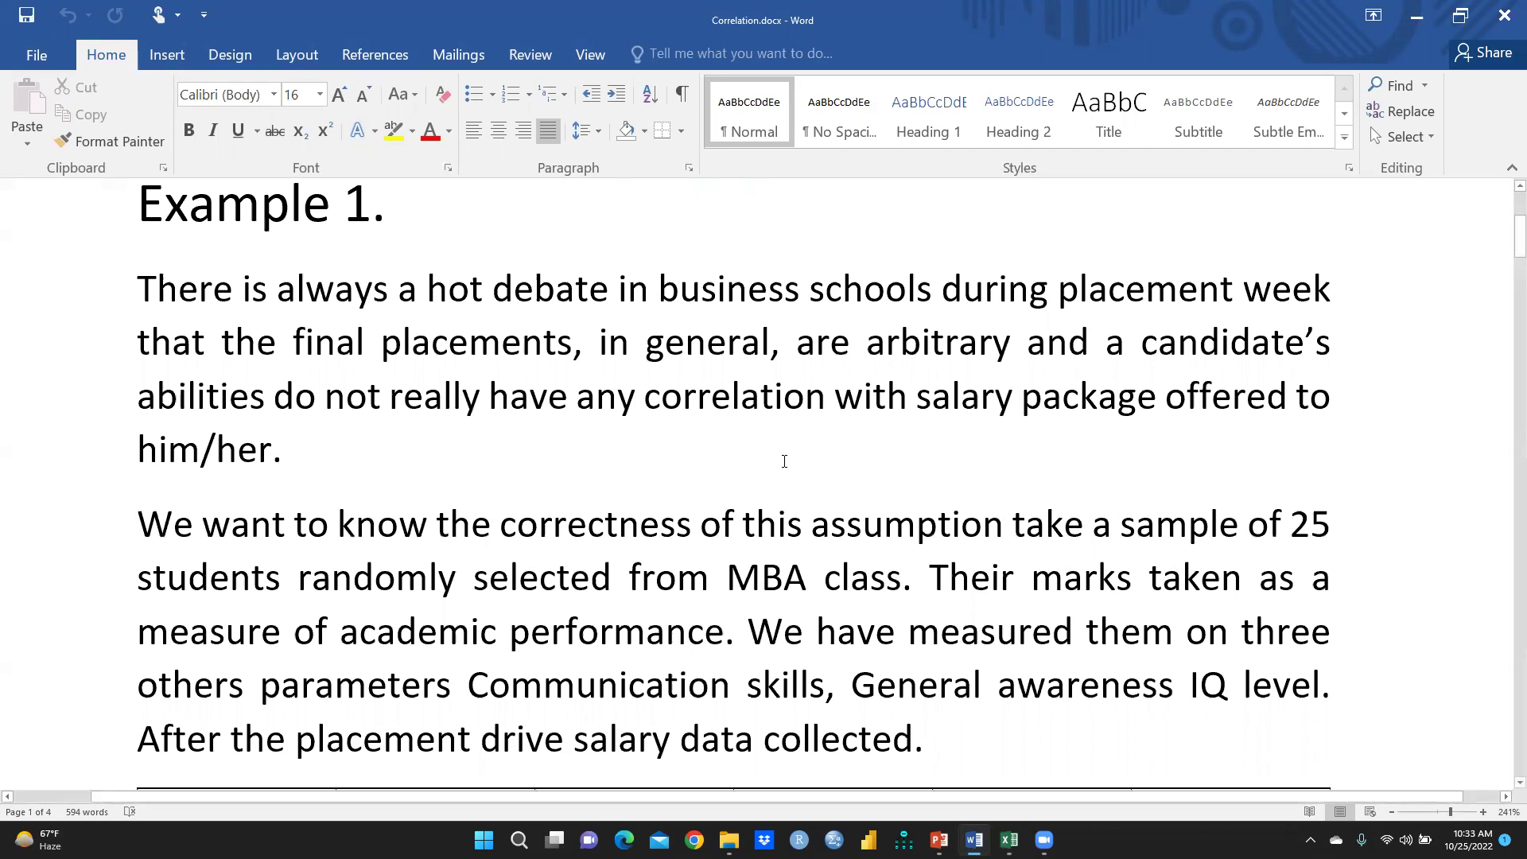
scroll(784, 461, "down", 2)
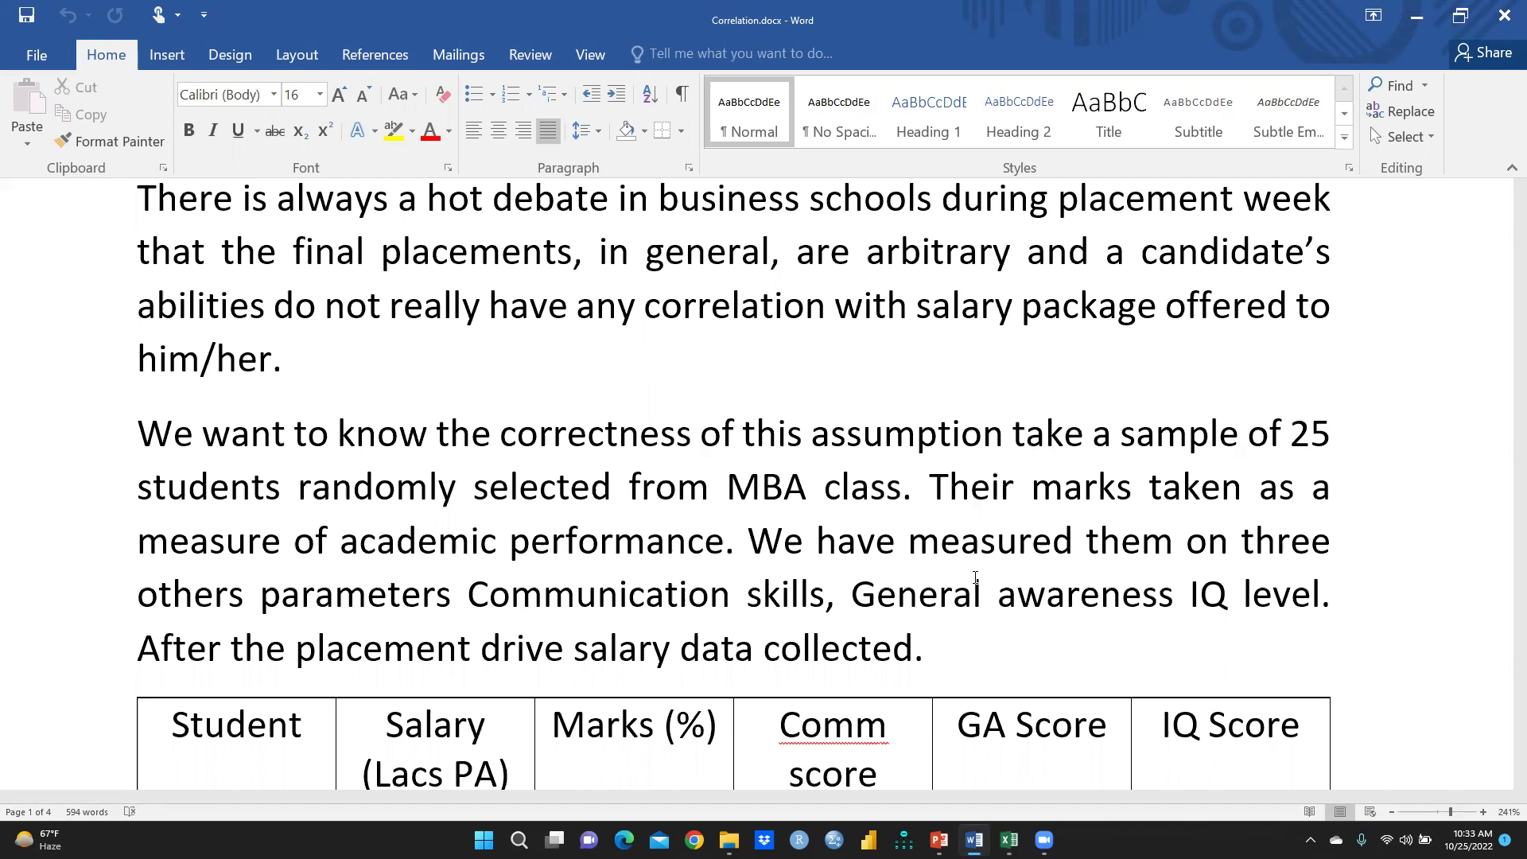
scroll(902, 546, "down", 3)
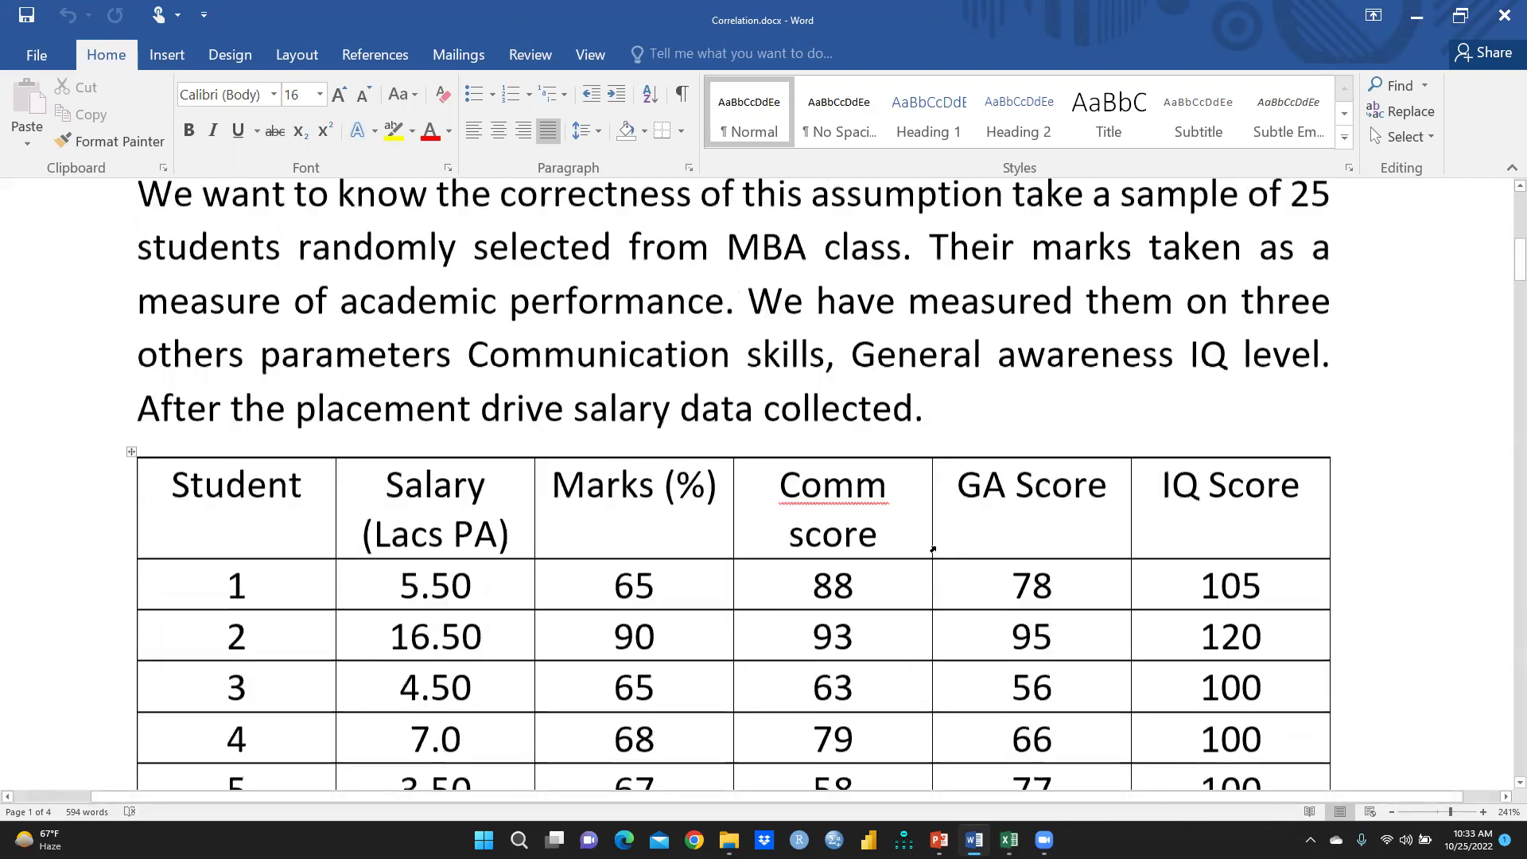
Examine the student data table with its Salary, Marks, Comm score, GA Score and IQ Score columns
scroll(494, 500, "down", 7)
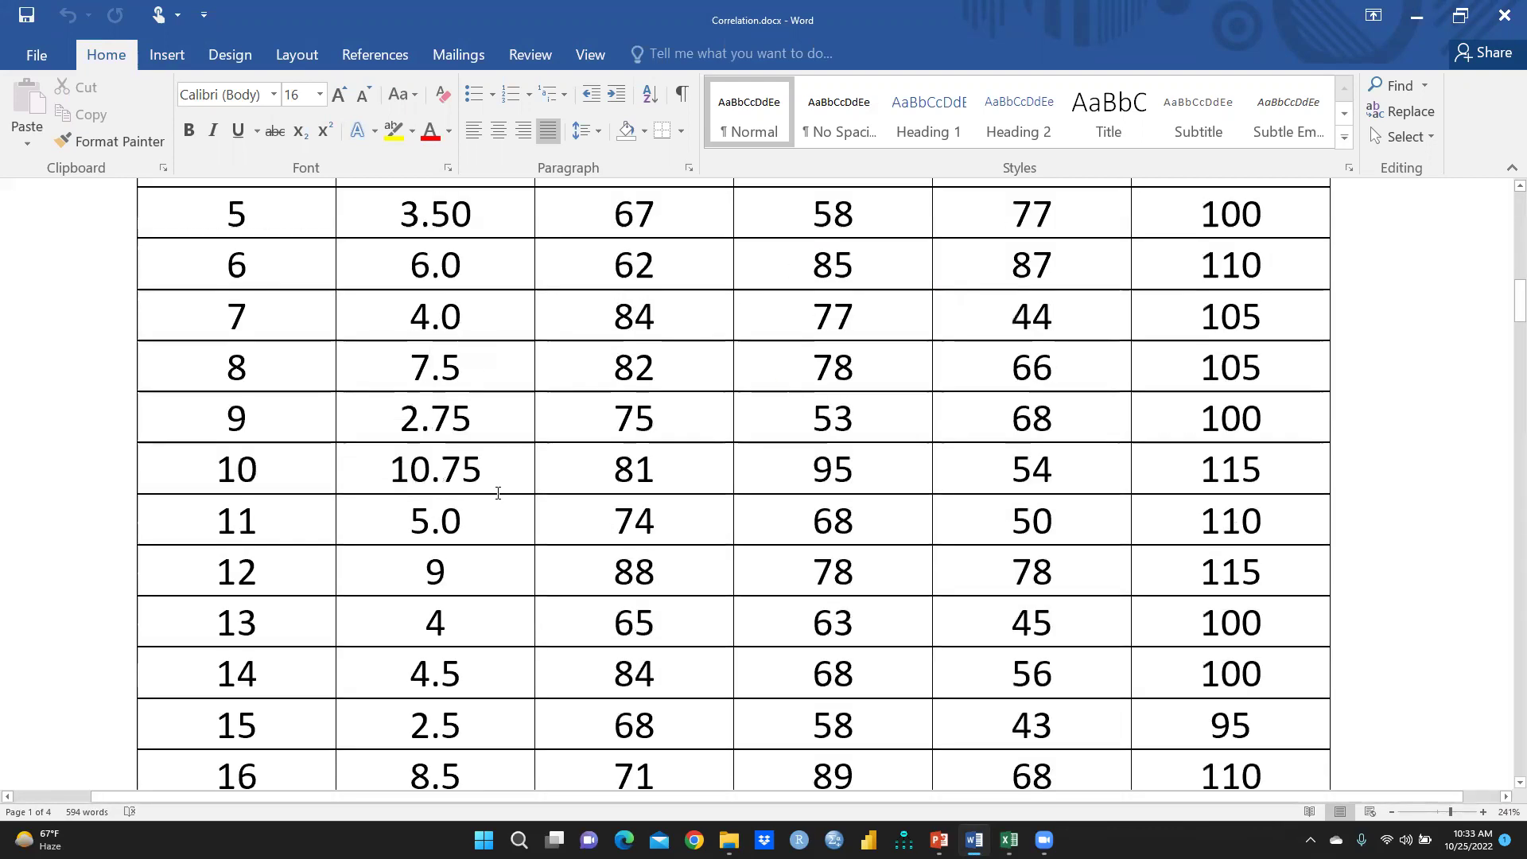
scroll(500, 489, "down", 5)
scroll(494, 488, "up", 7)
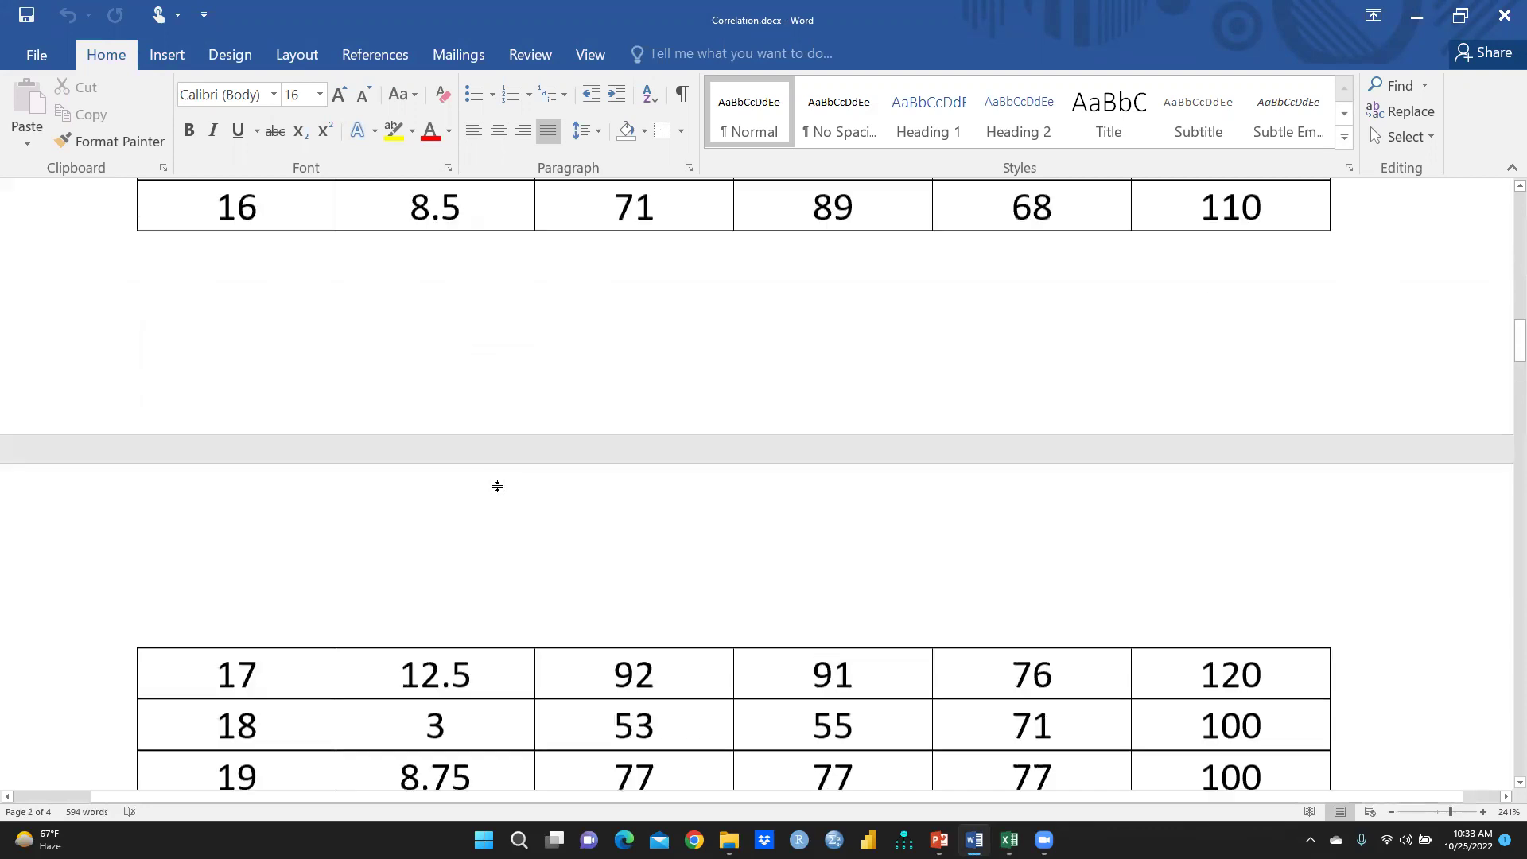
scroll(487, 454, "up", 5)
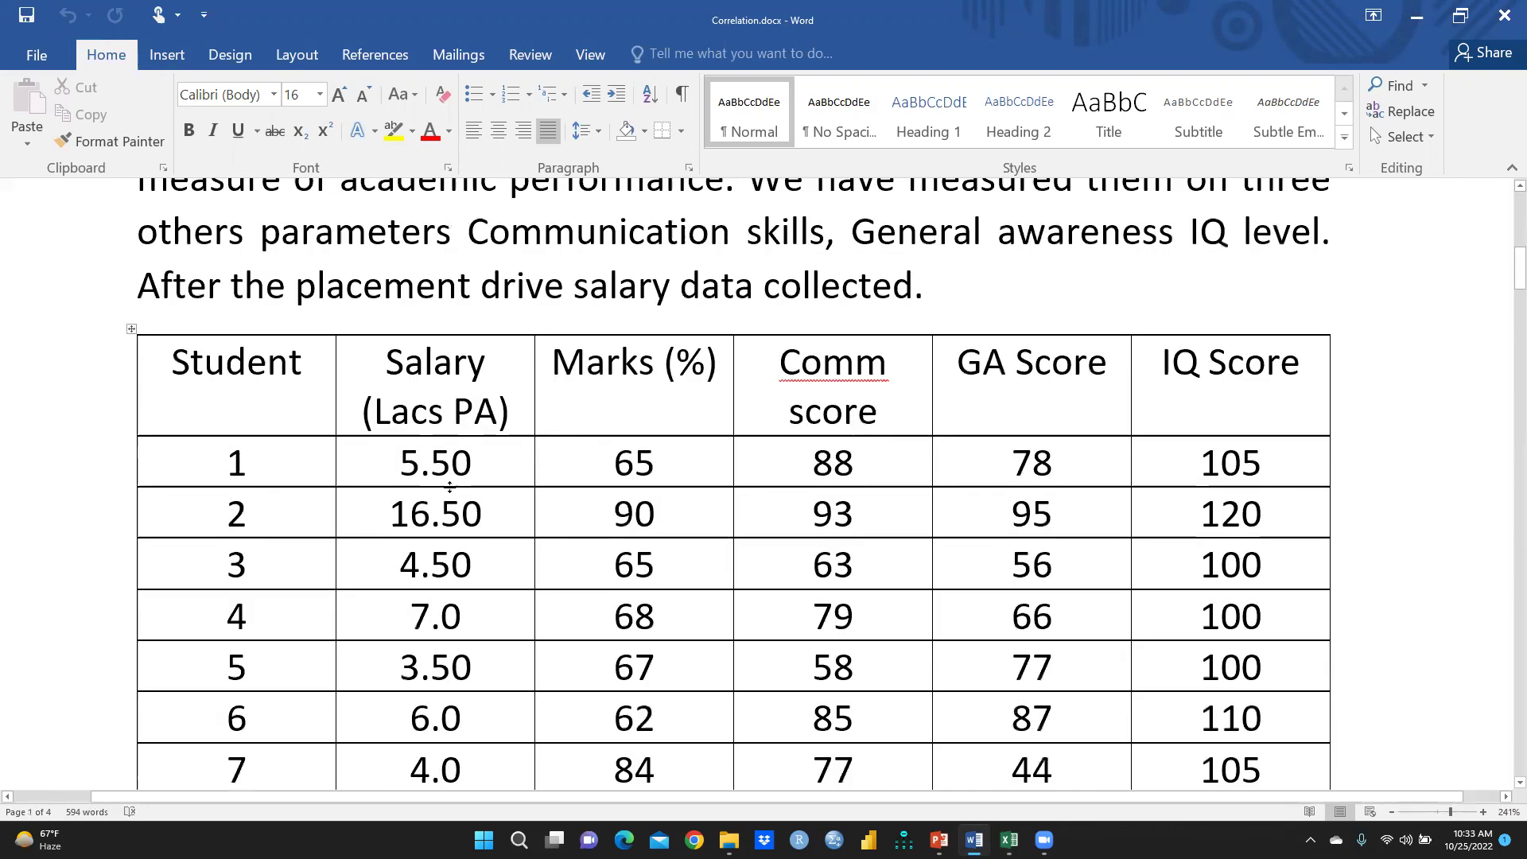
scroll(459, 597, "down", 8)
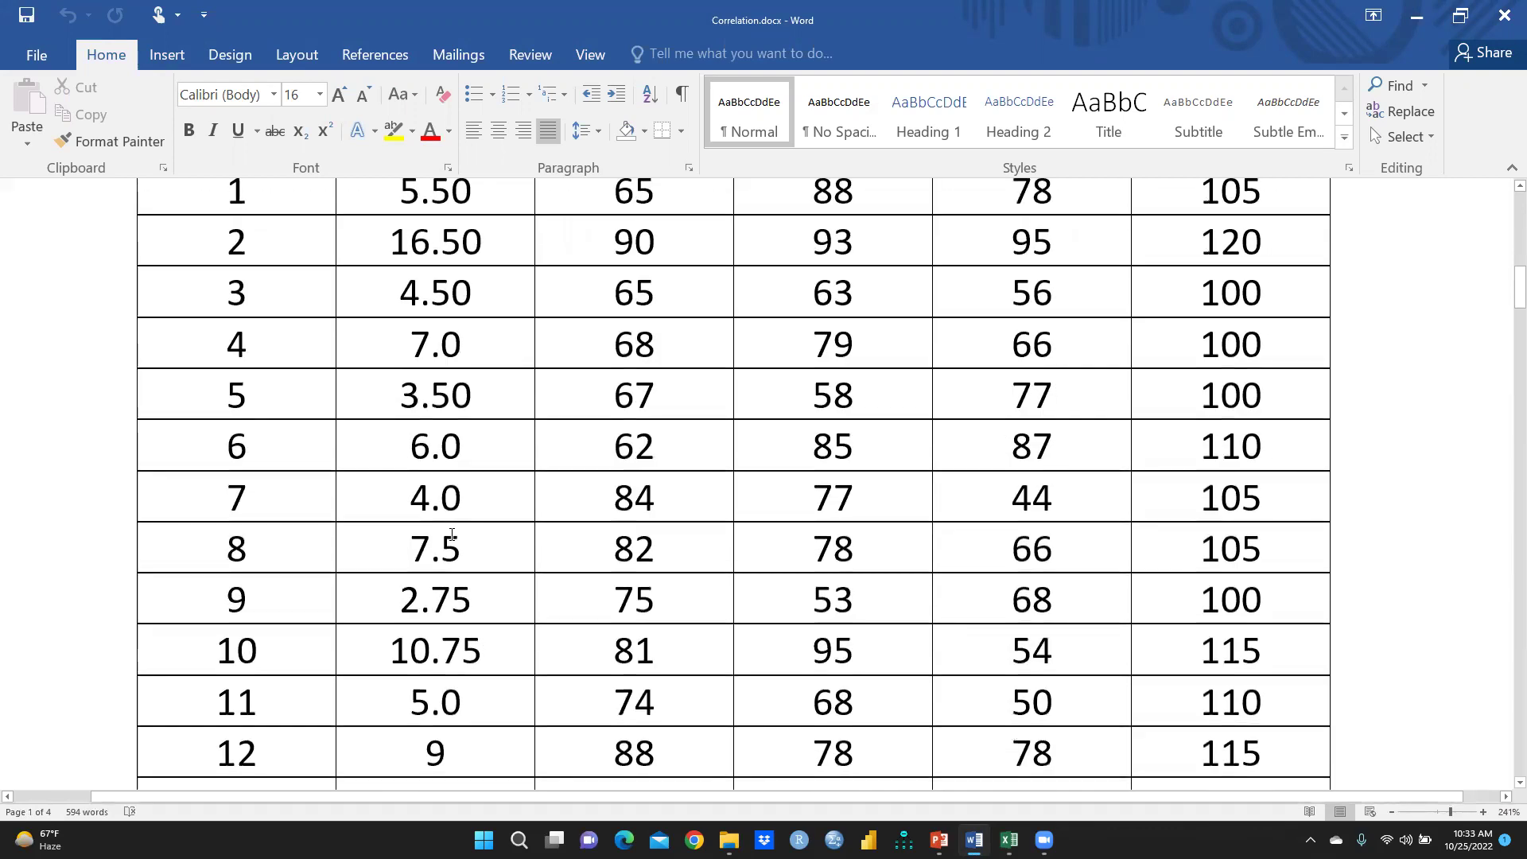
scroll(477, 534, "down", 6)
scroll(708, 521, "up", 9)
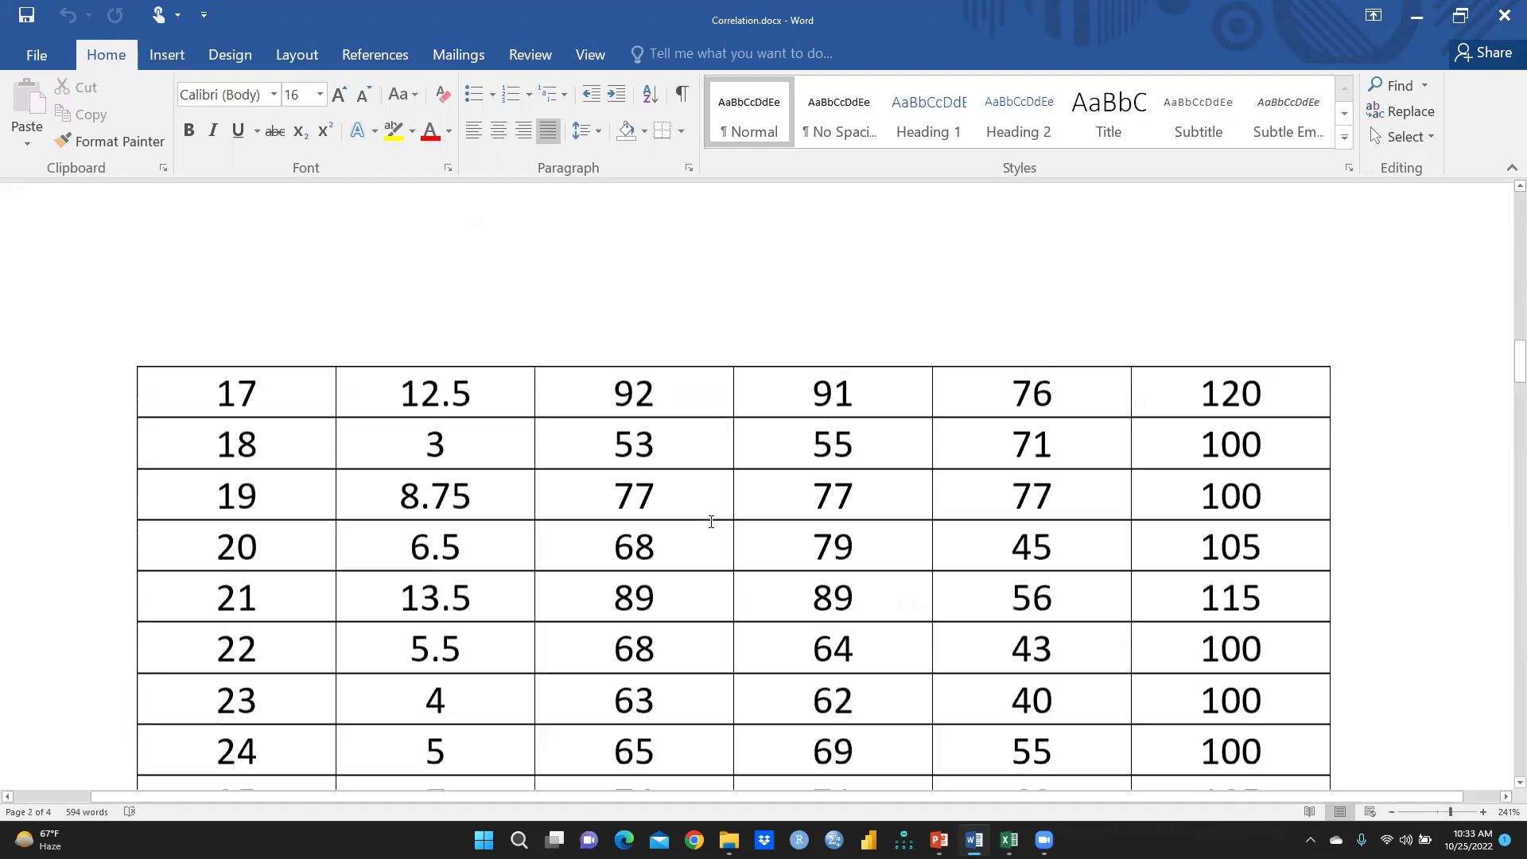
scroll(710, 517, "up", 6)
scroll(670, 641, "up", 1)
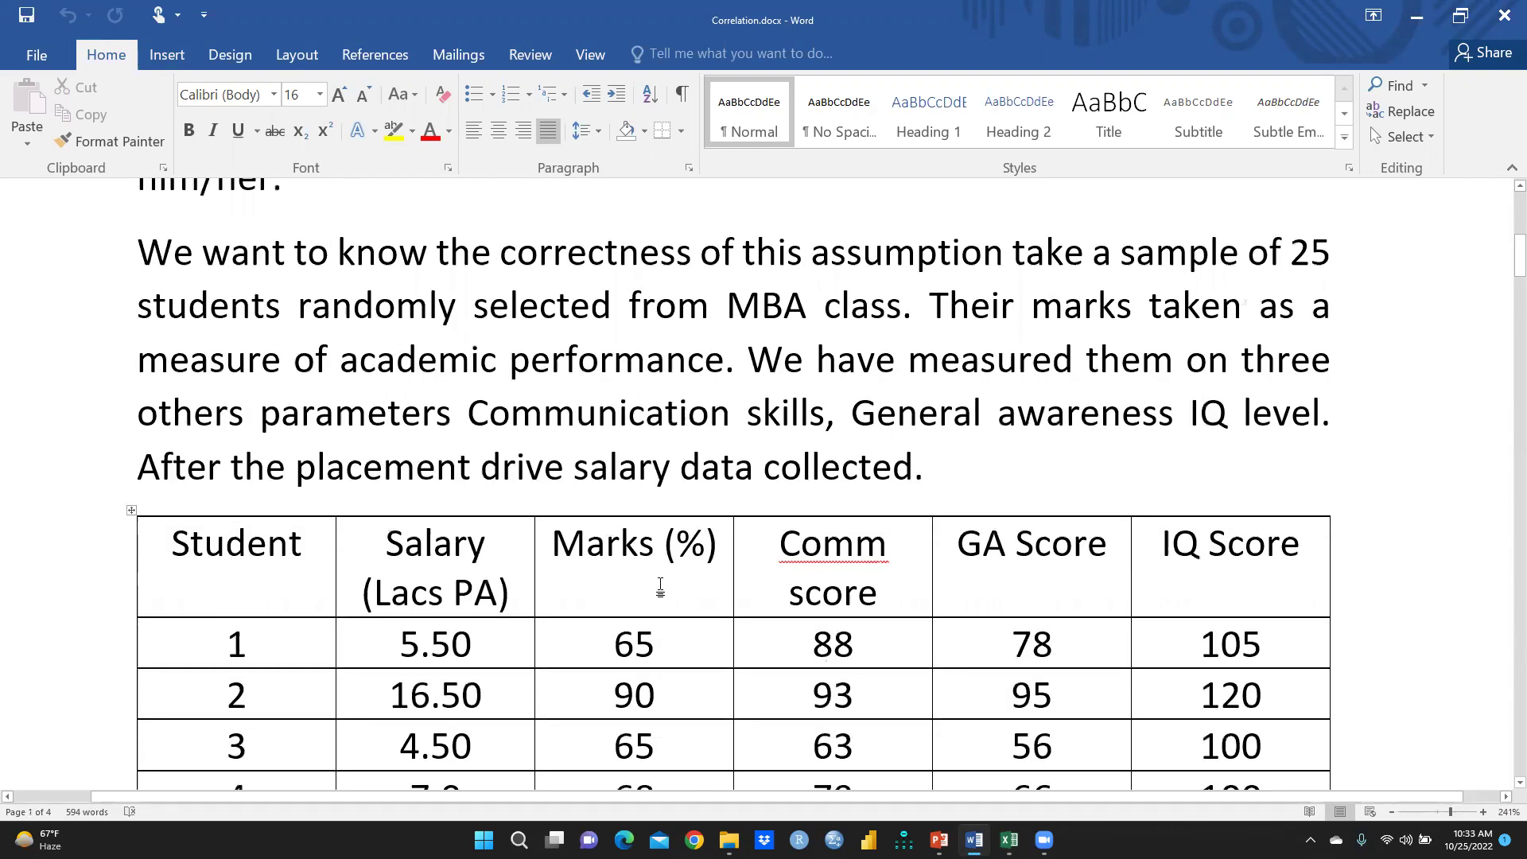
scroll(670, 641, "down", 1)
scroll(675, 607, "down", 8)
scroll(820, 559, "up", 7)
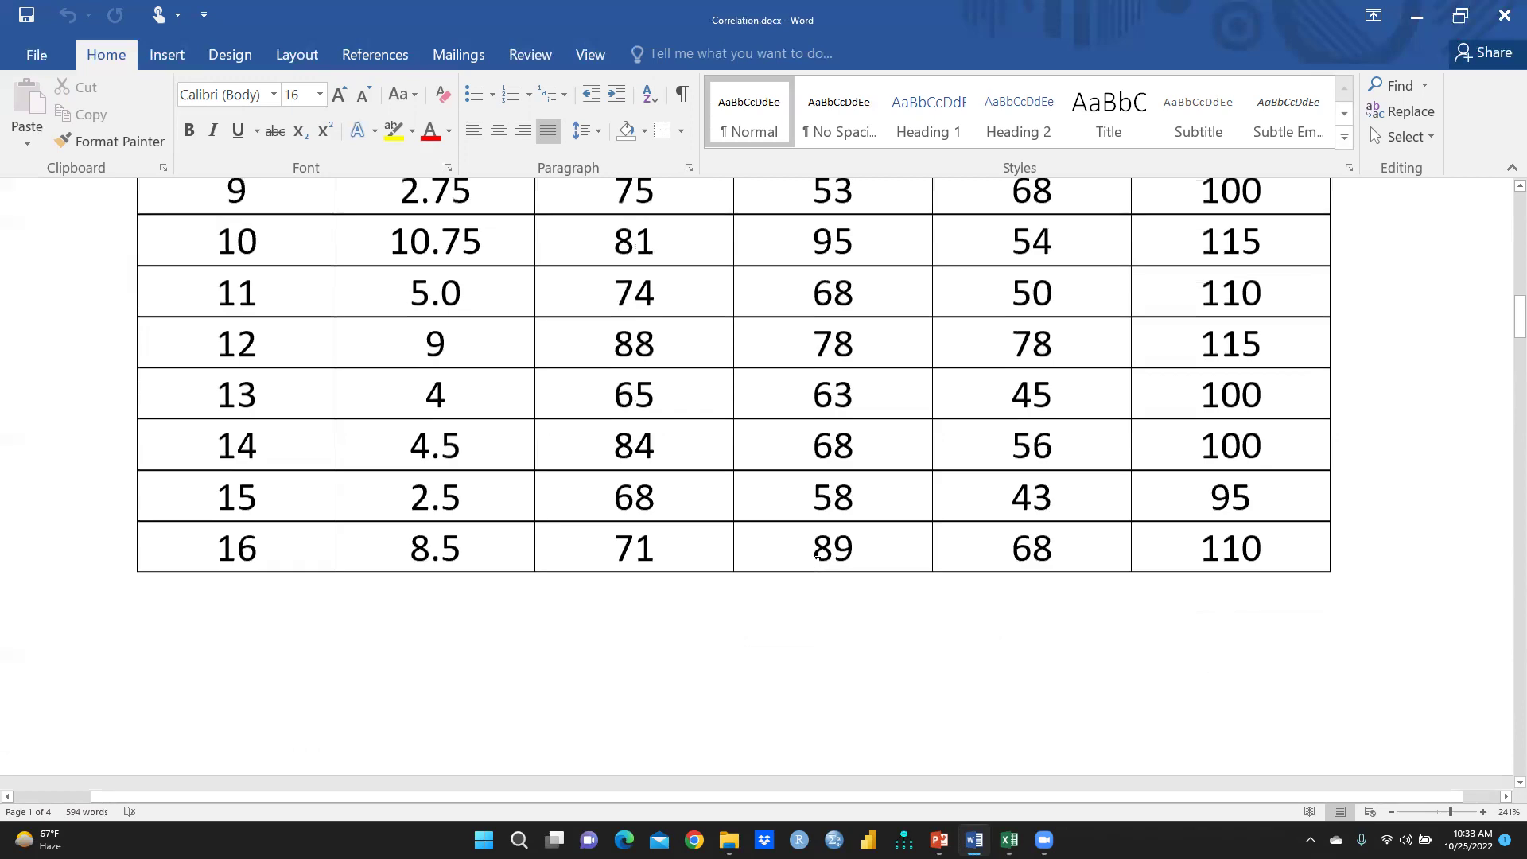
scroll(827, 541, "up", 1)
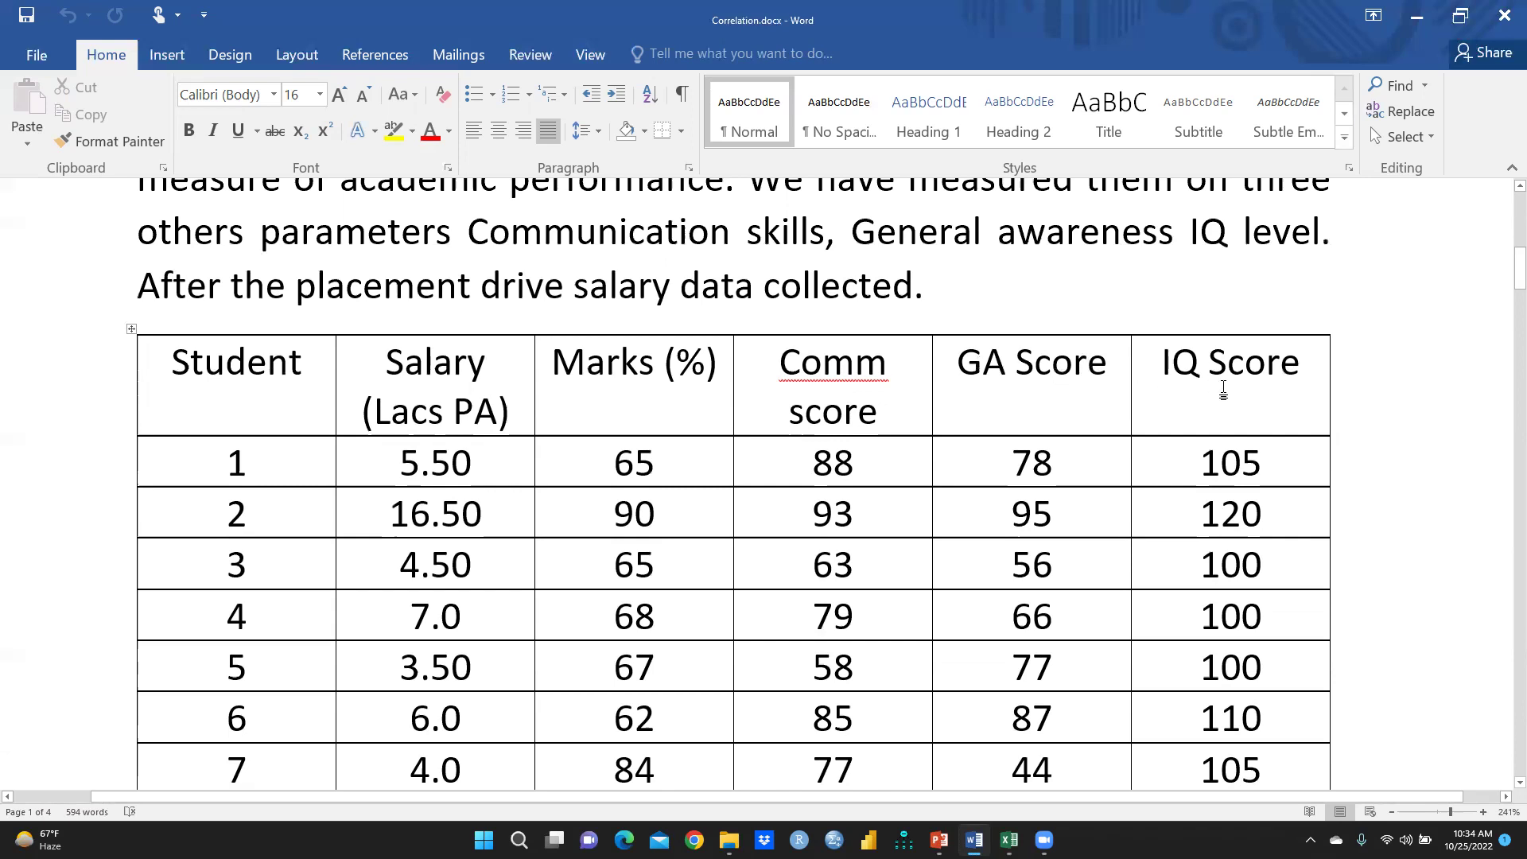
scroll(689, 460, "down", 10)
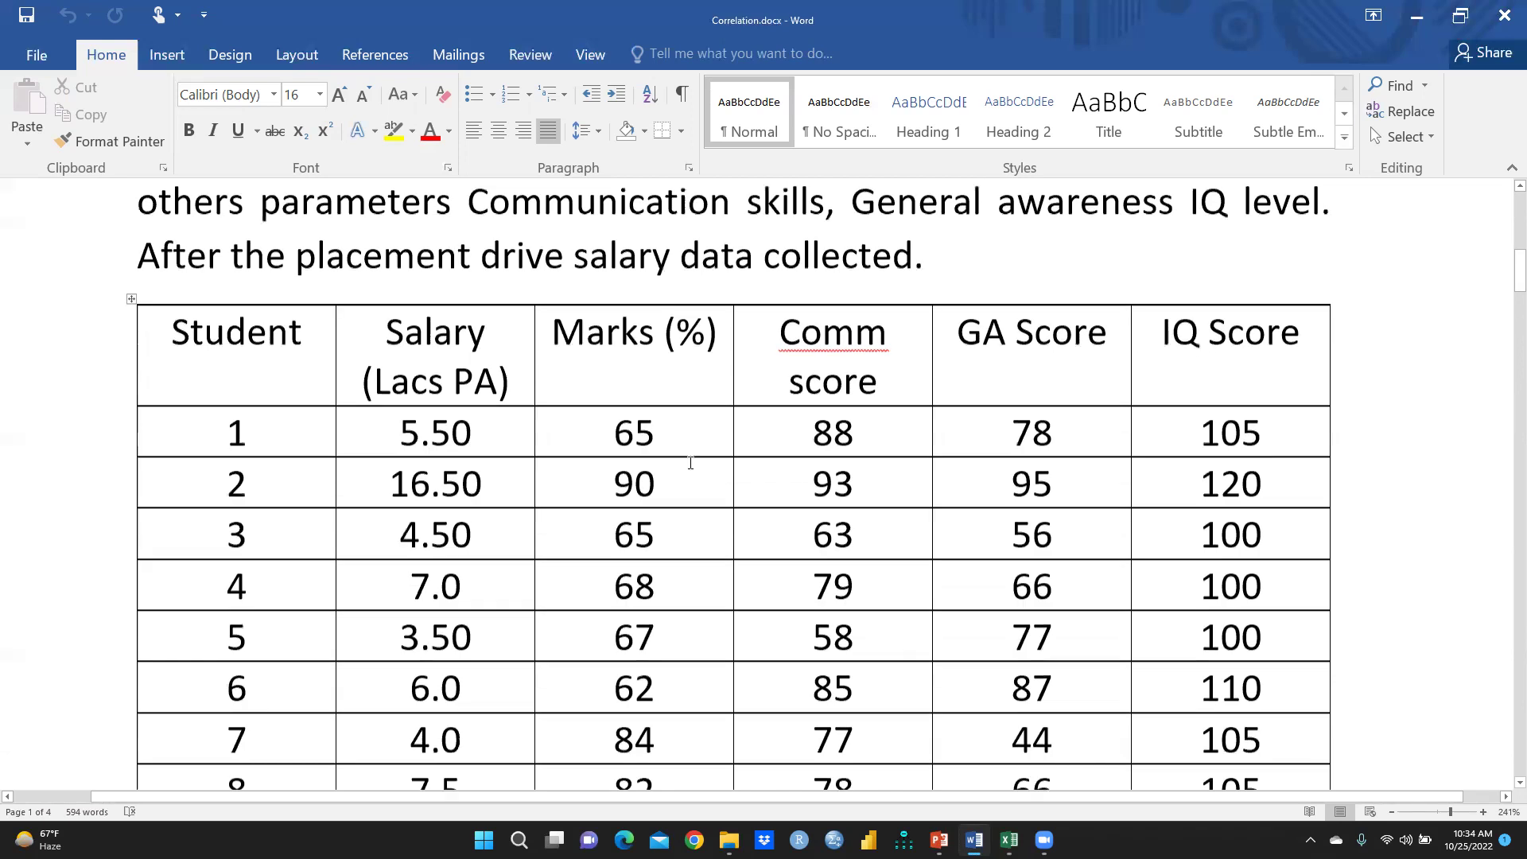
scroll(694, 476, "up", 1)
scroll(694, 476, "up", 12)
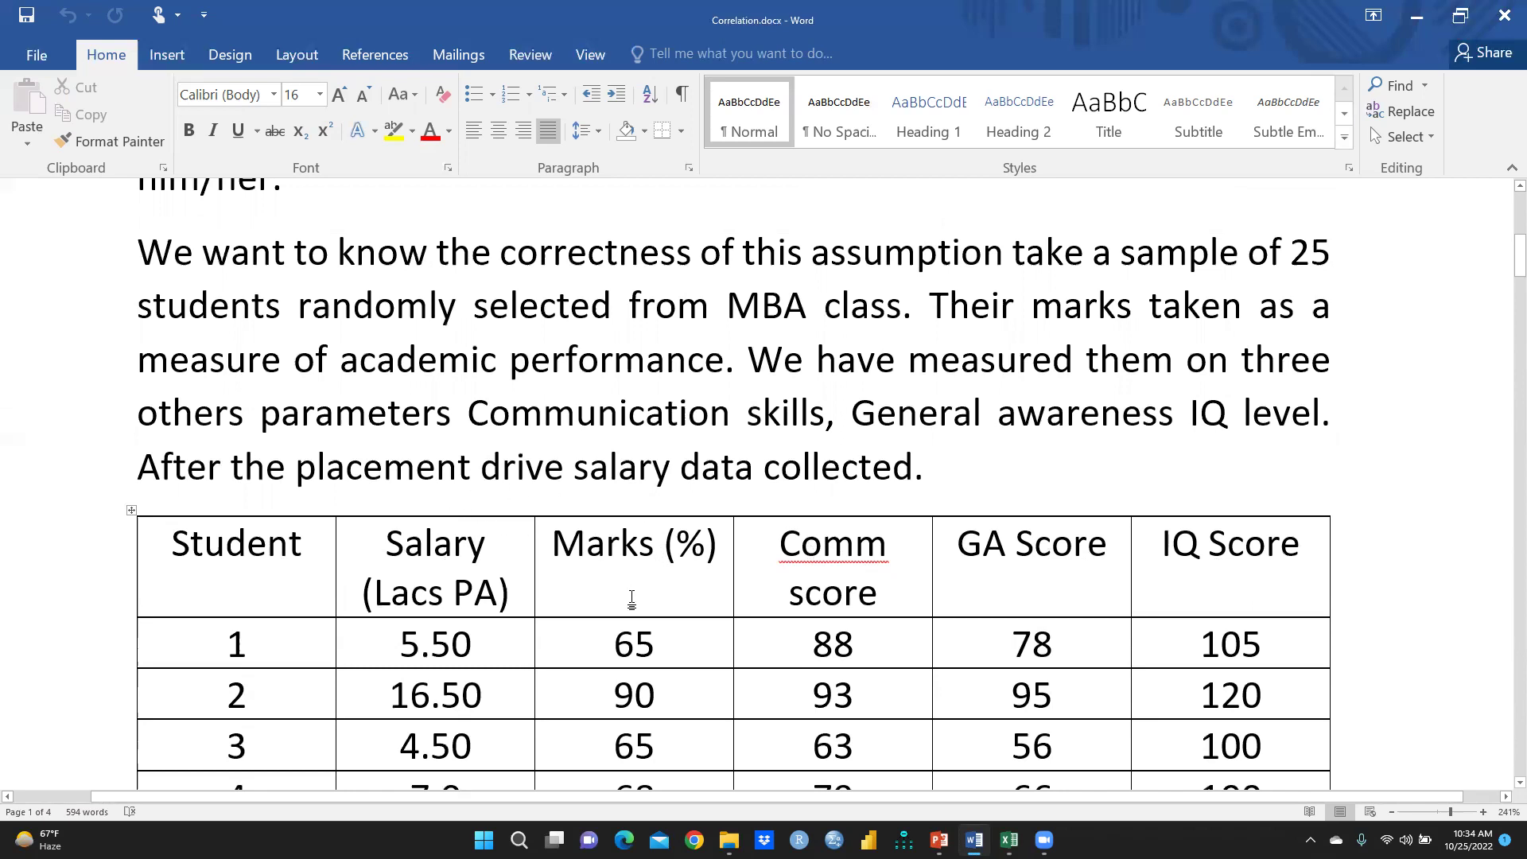
scroll(631, 598, "down", 10)
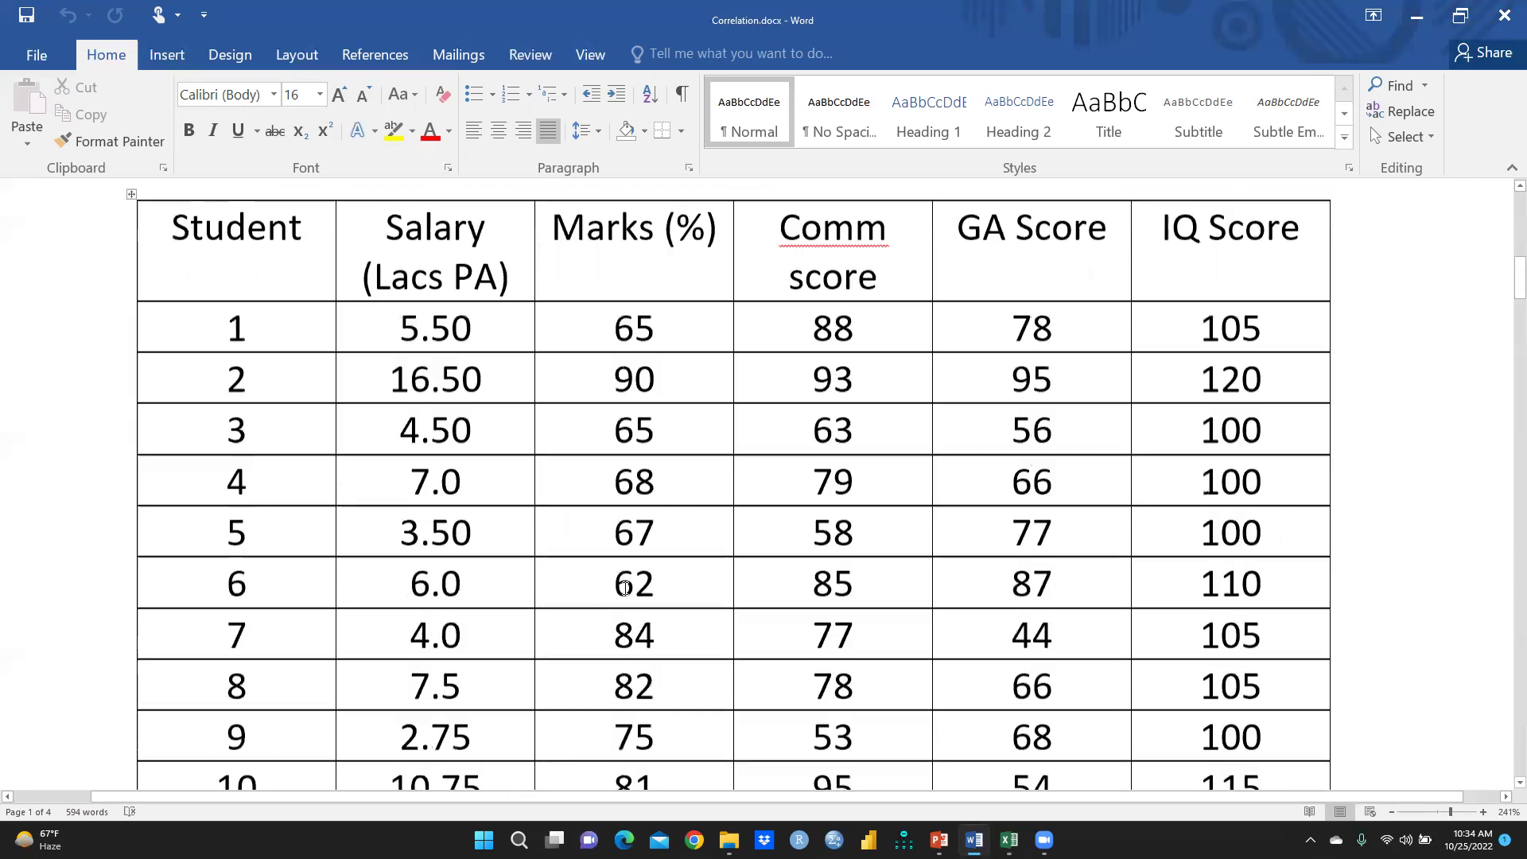
scroll(625, 588, "down", 10)
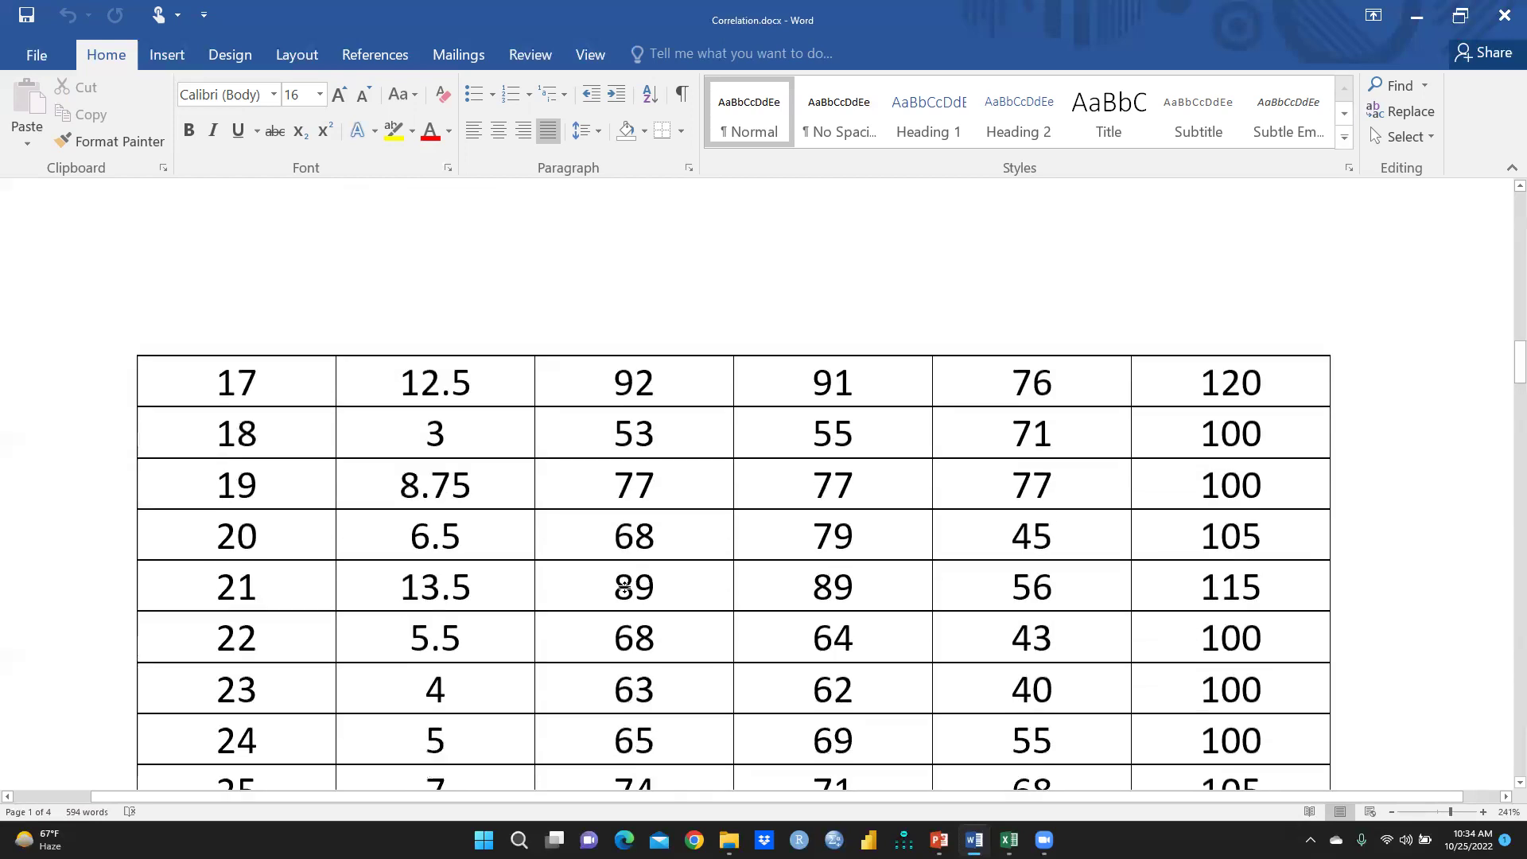
Read the no-correlation assumption below the student data and examine the Salary and Marks entries in the Correlations table
scroll(625, 589, "down", 2)
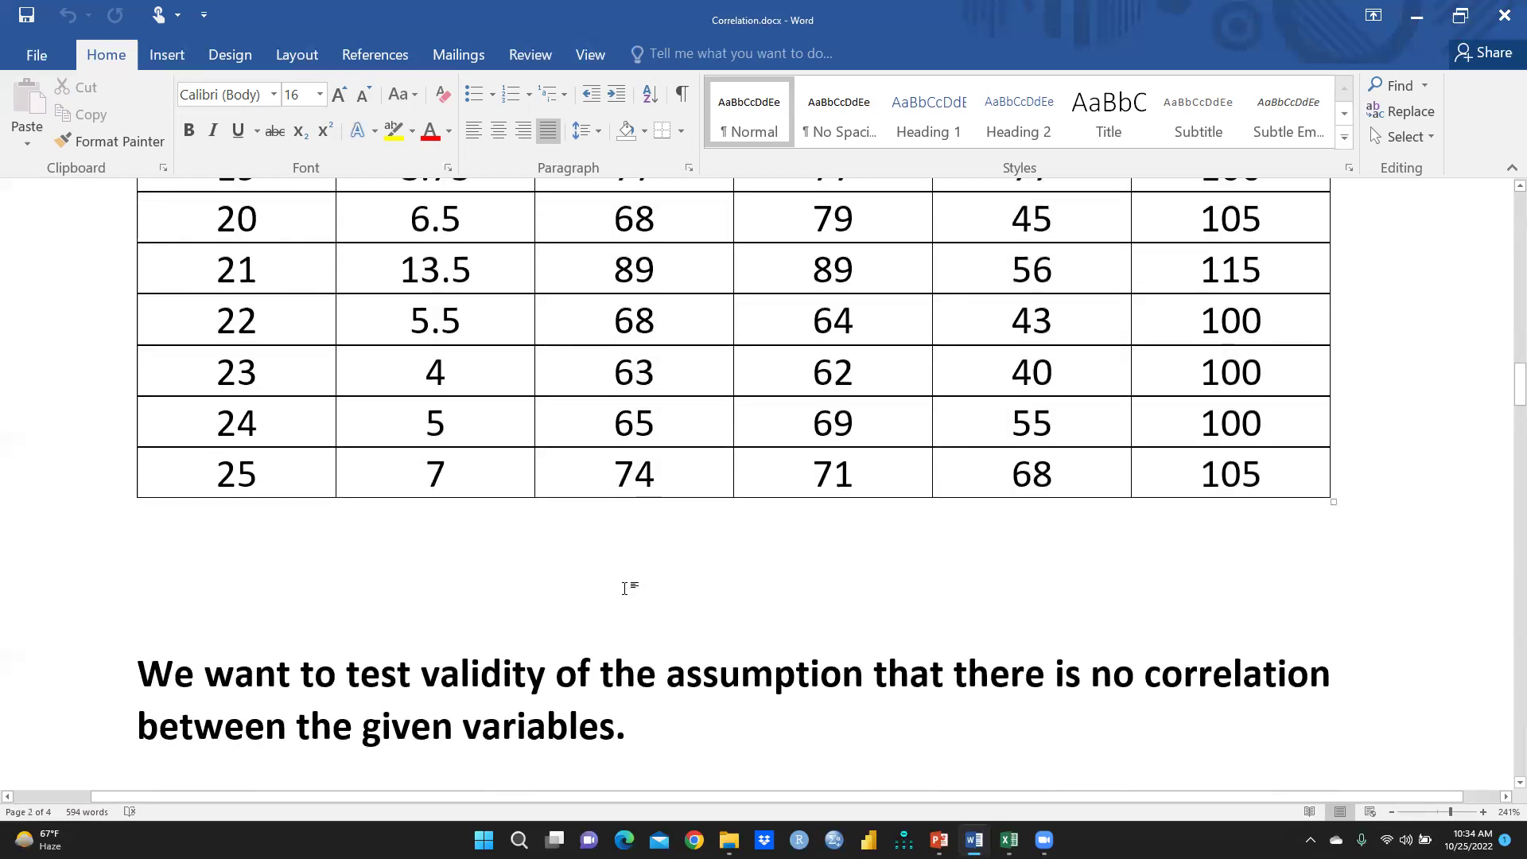
scroll(624, 588, "down", 5)
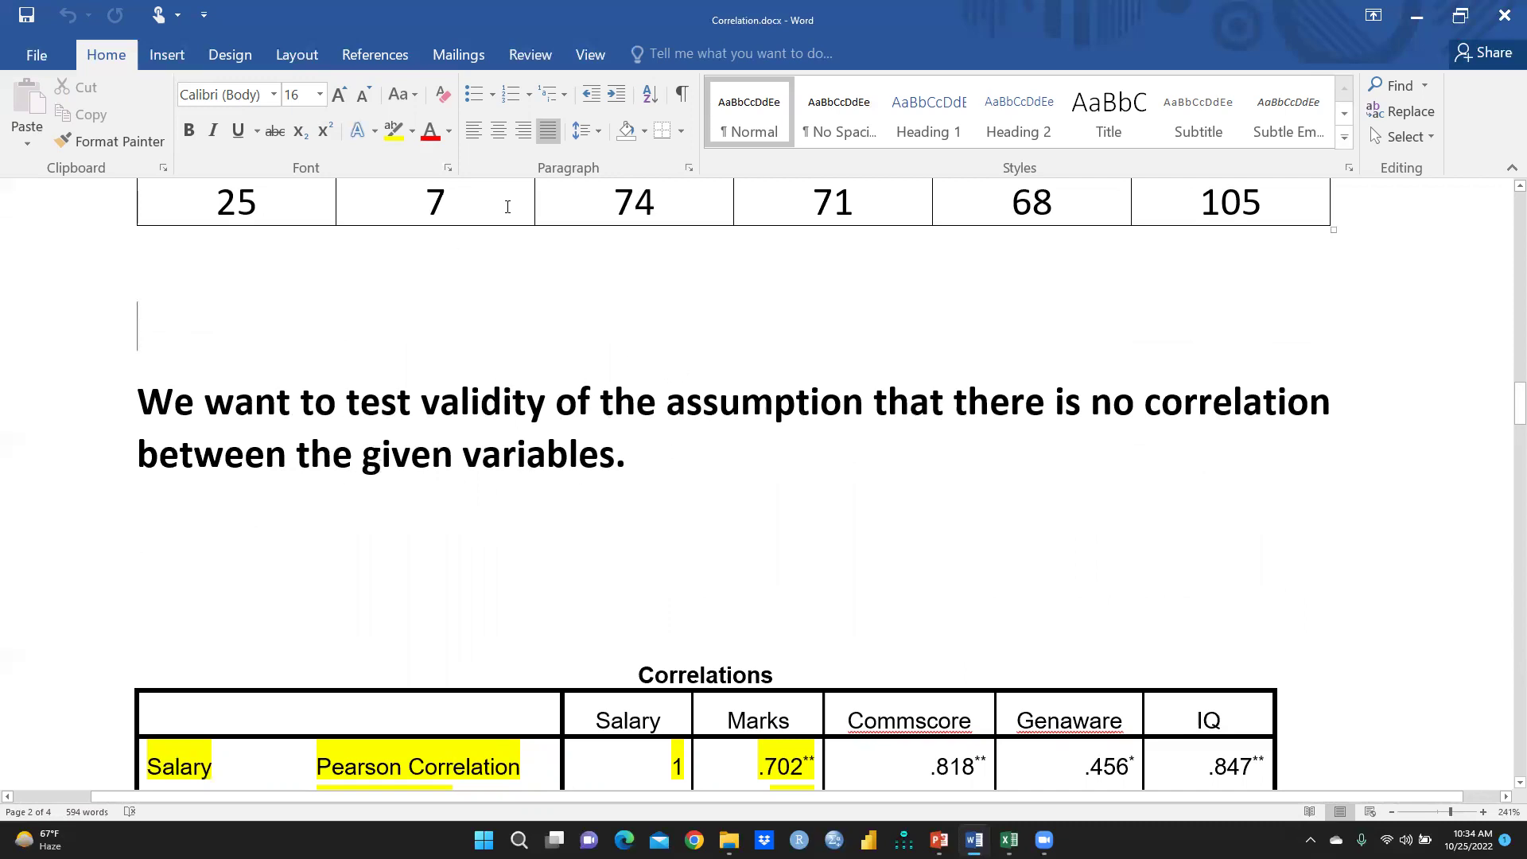
scroll(683, 337, "down", 2)
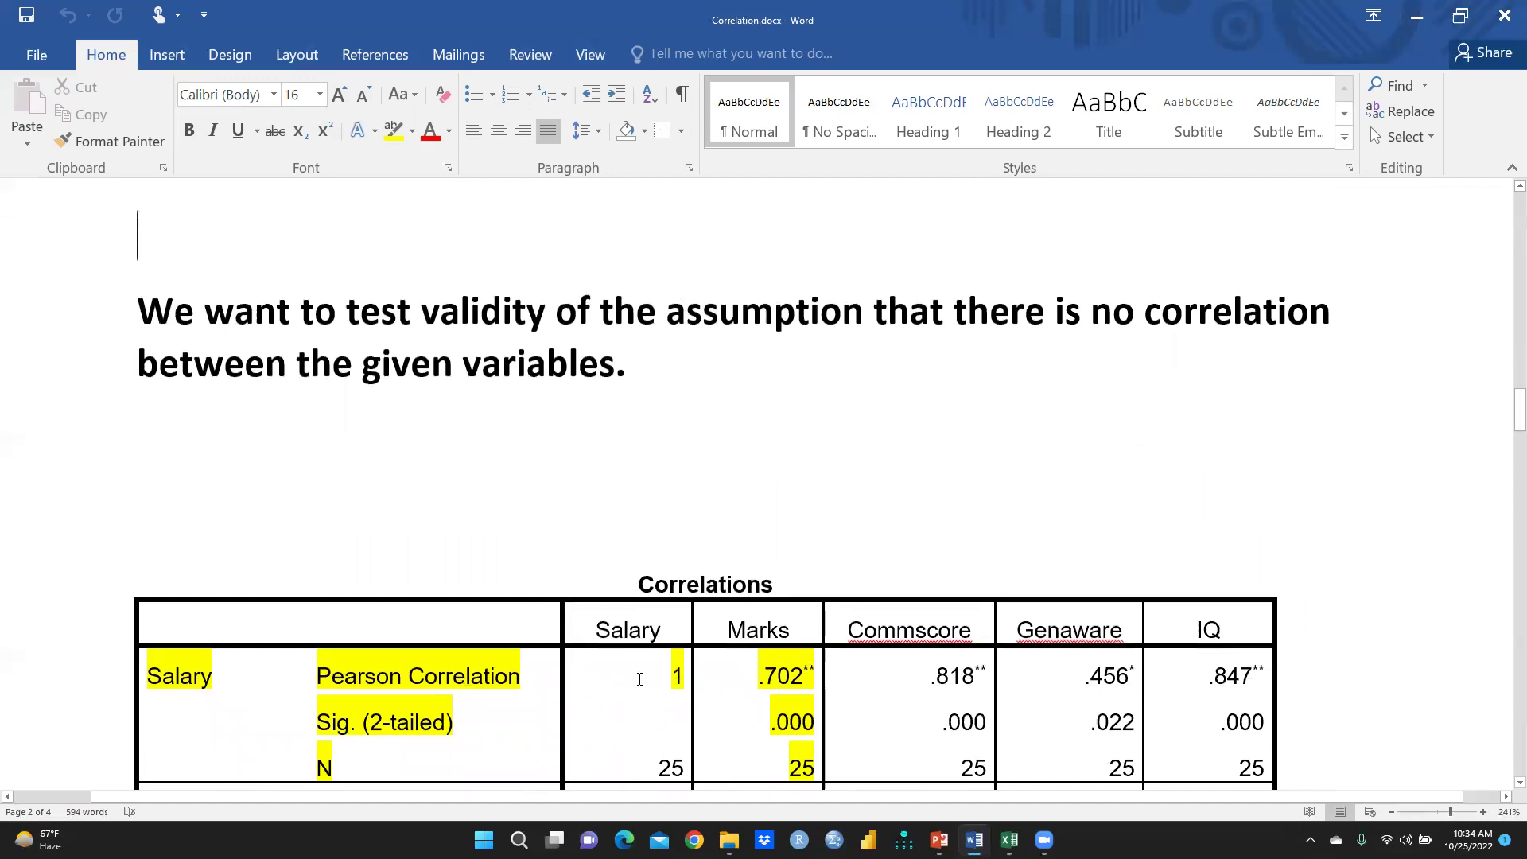
scroll(650, 634, "down", 2)
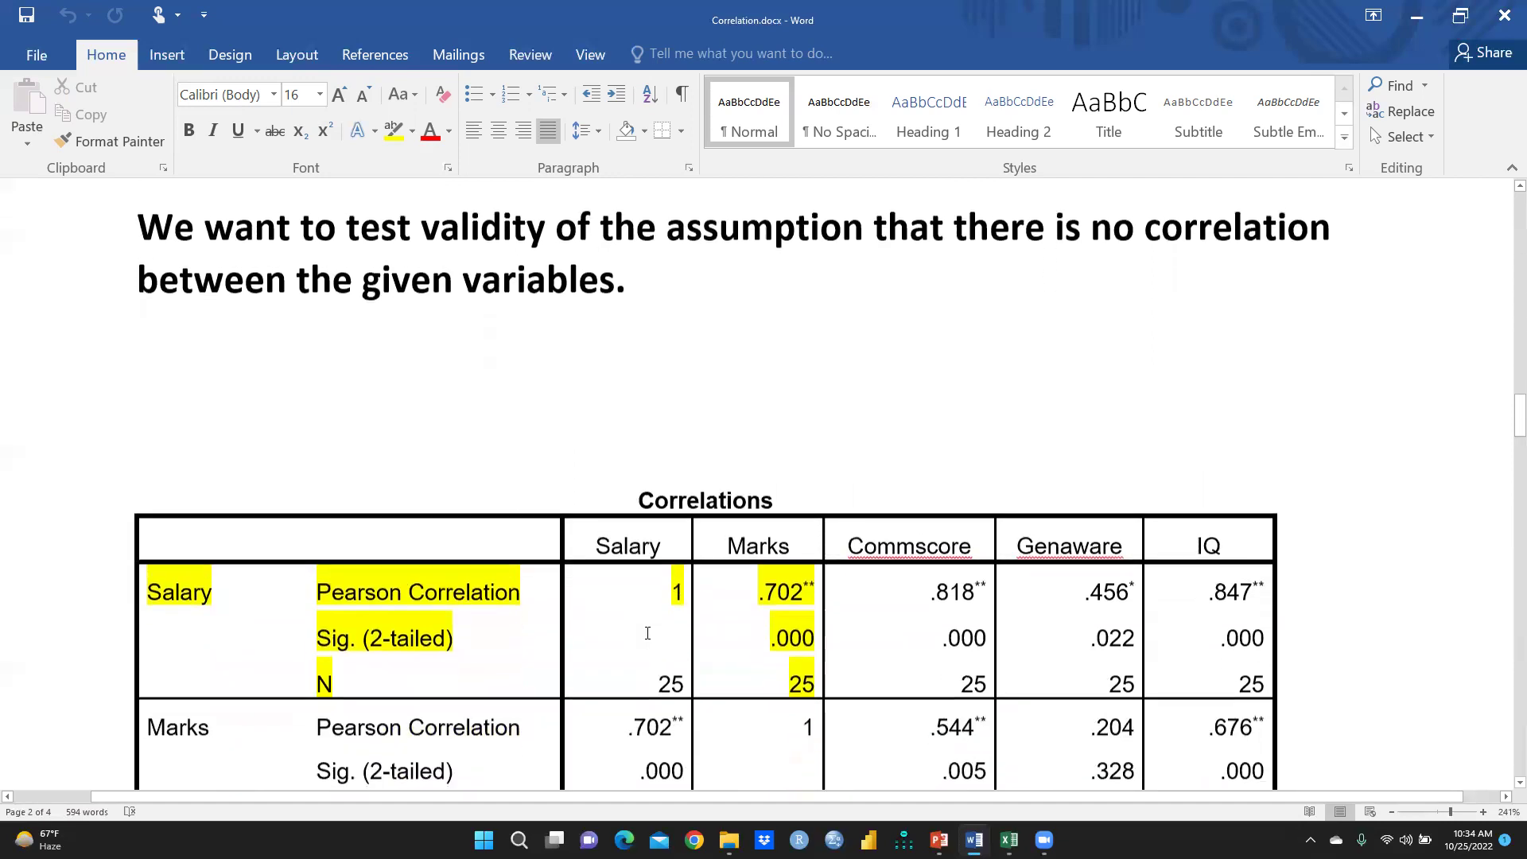
scroll(520, 613, "up", 2)
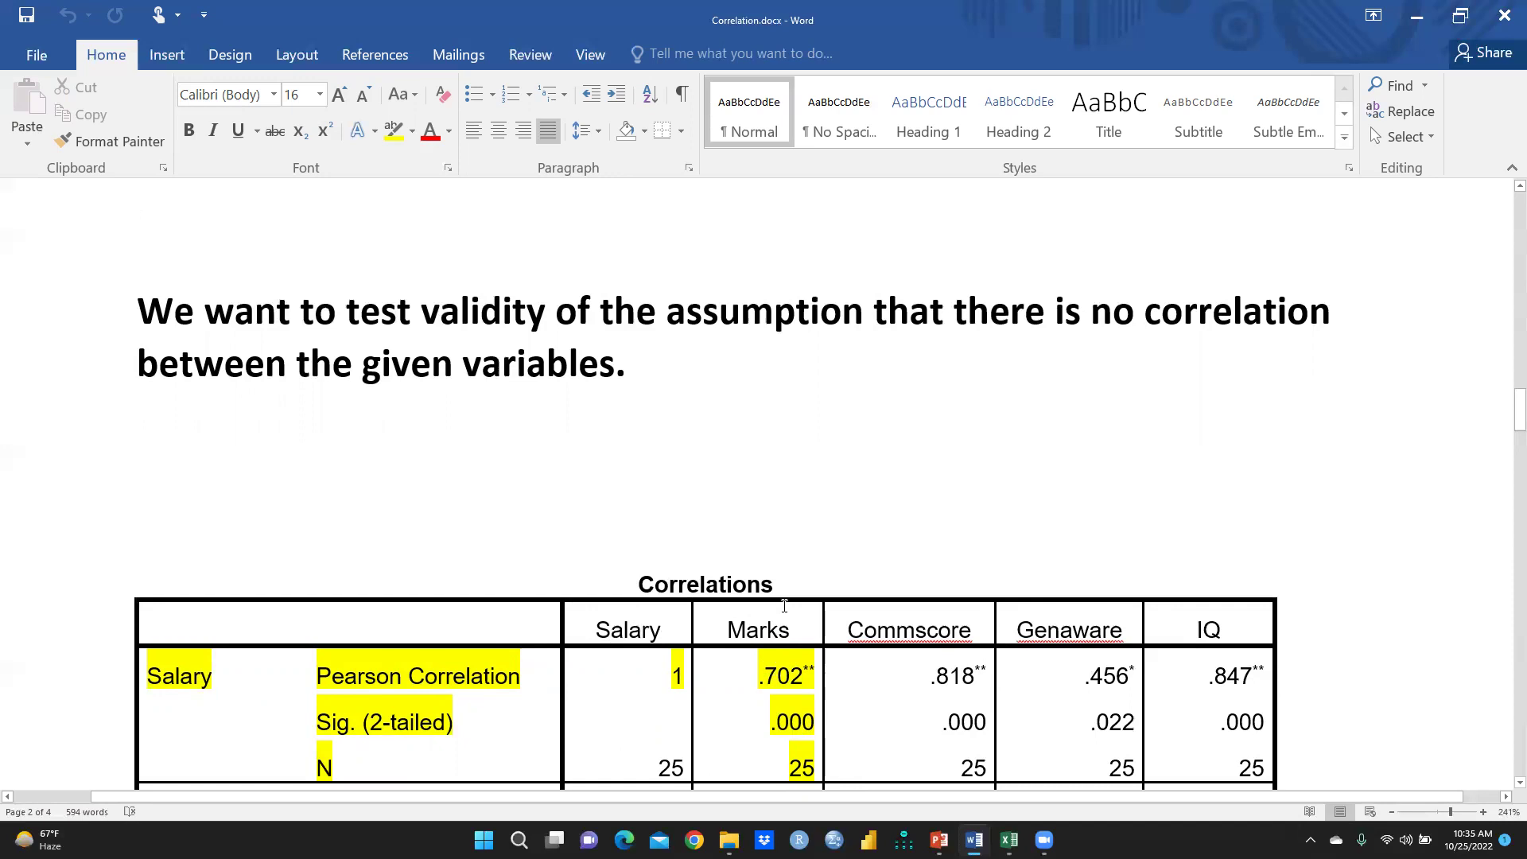
scroll(784, 606, "up", 5)
scroll(784, 606, "up", 15)
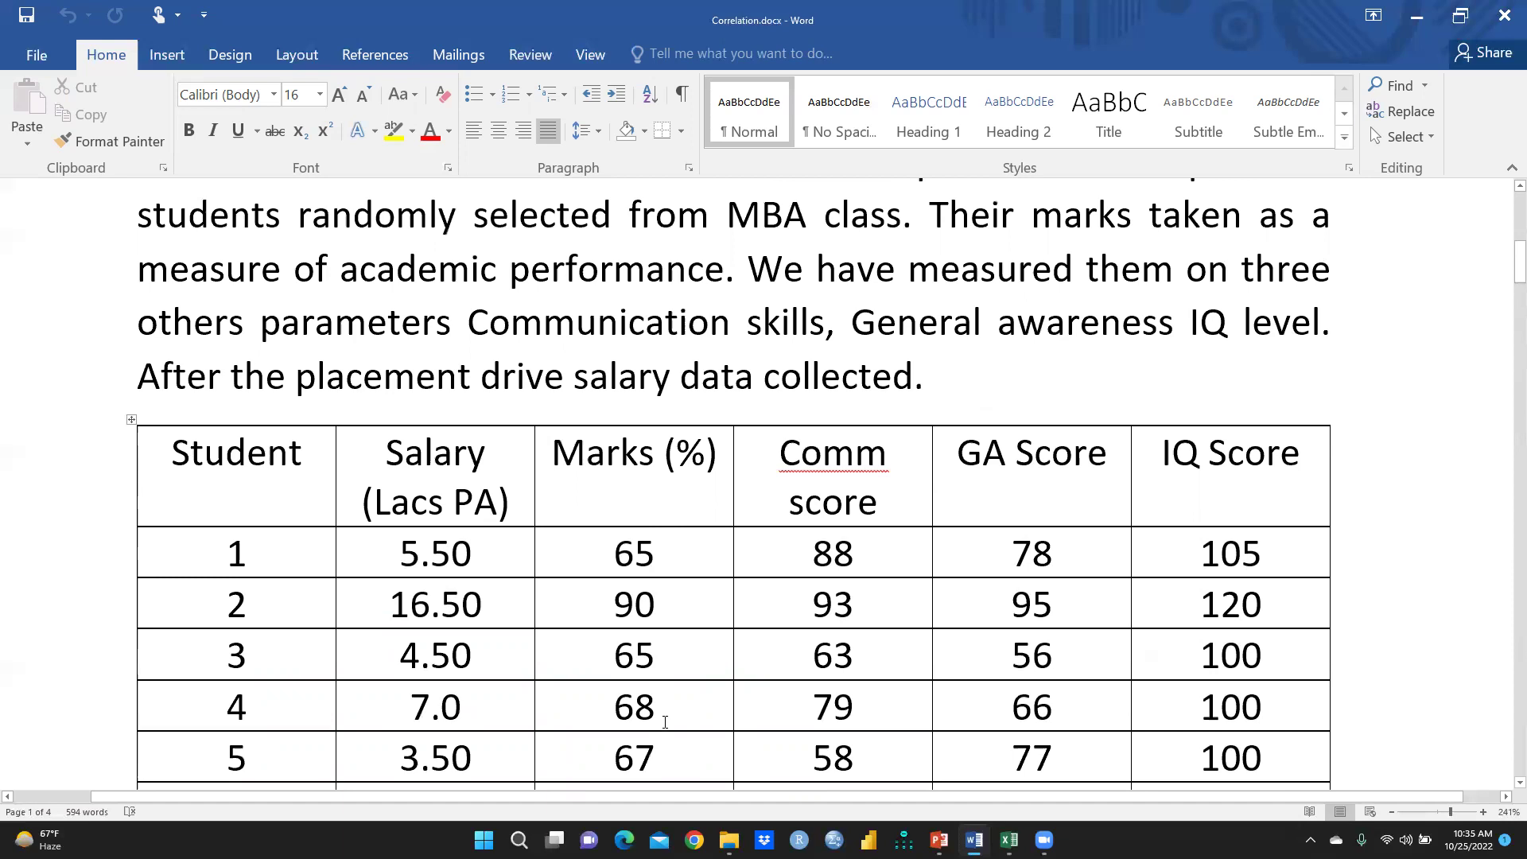
Switch to the Correlation.xlsx workbook in Excel and review the Salary and Marks data columns
left_click(1008, 840)
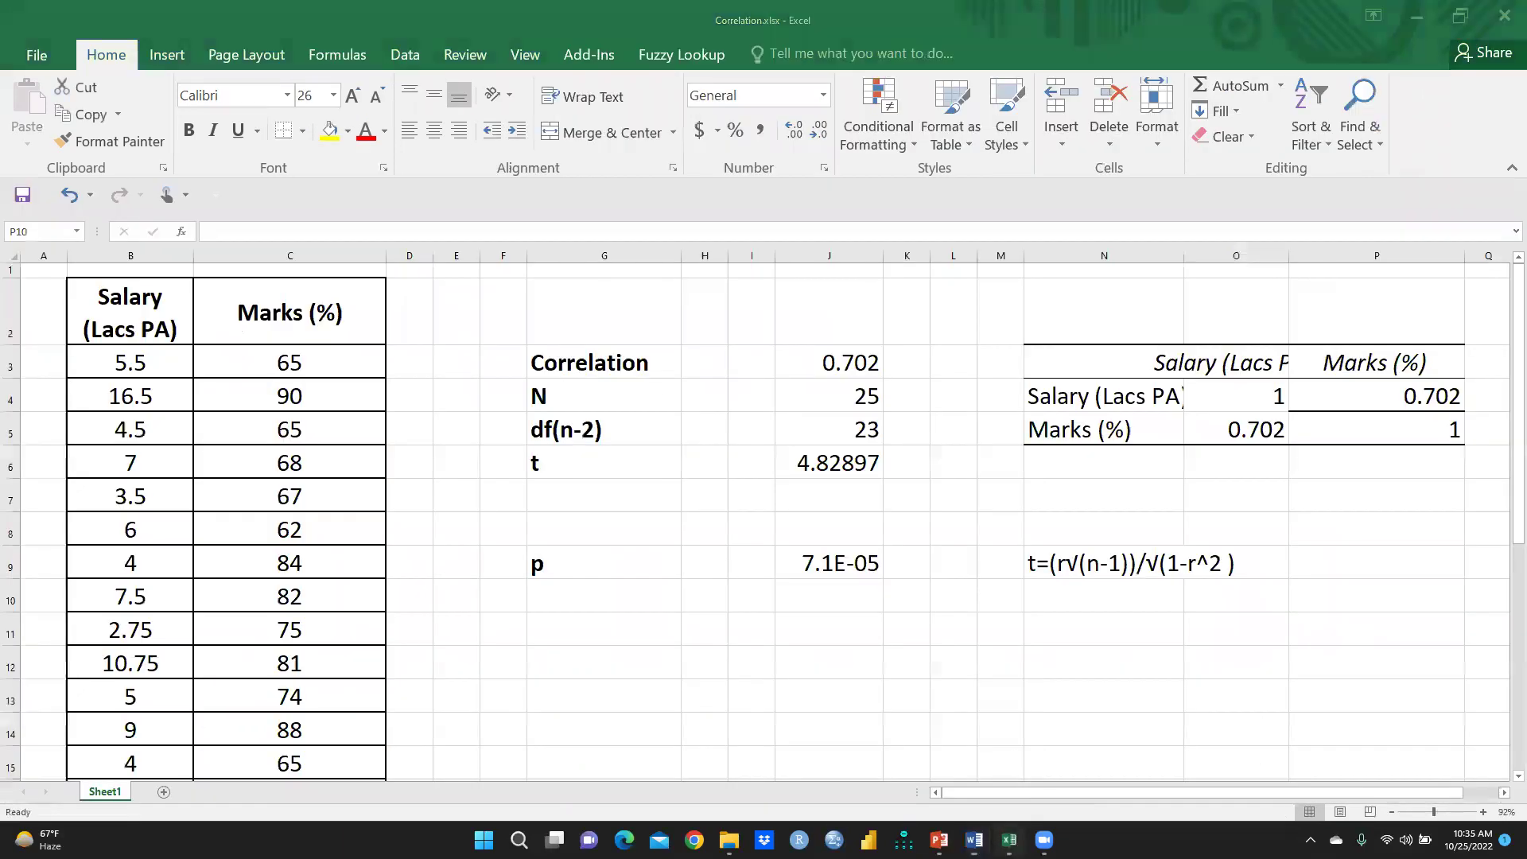
scroll(179, 337, "down", 1)
scroll(179, 337, "down", 3)
scroll(177, 334, "up", 3)
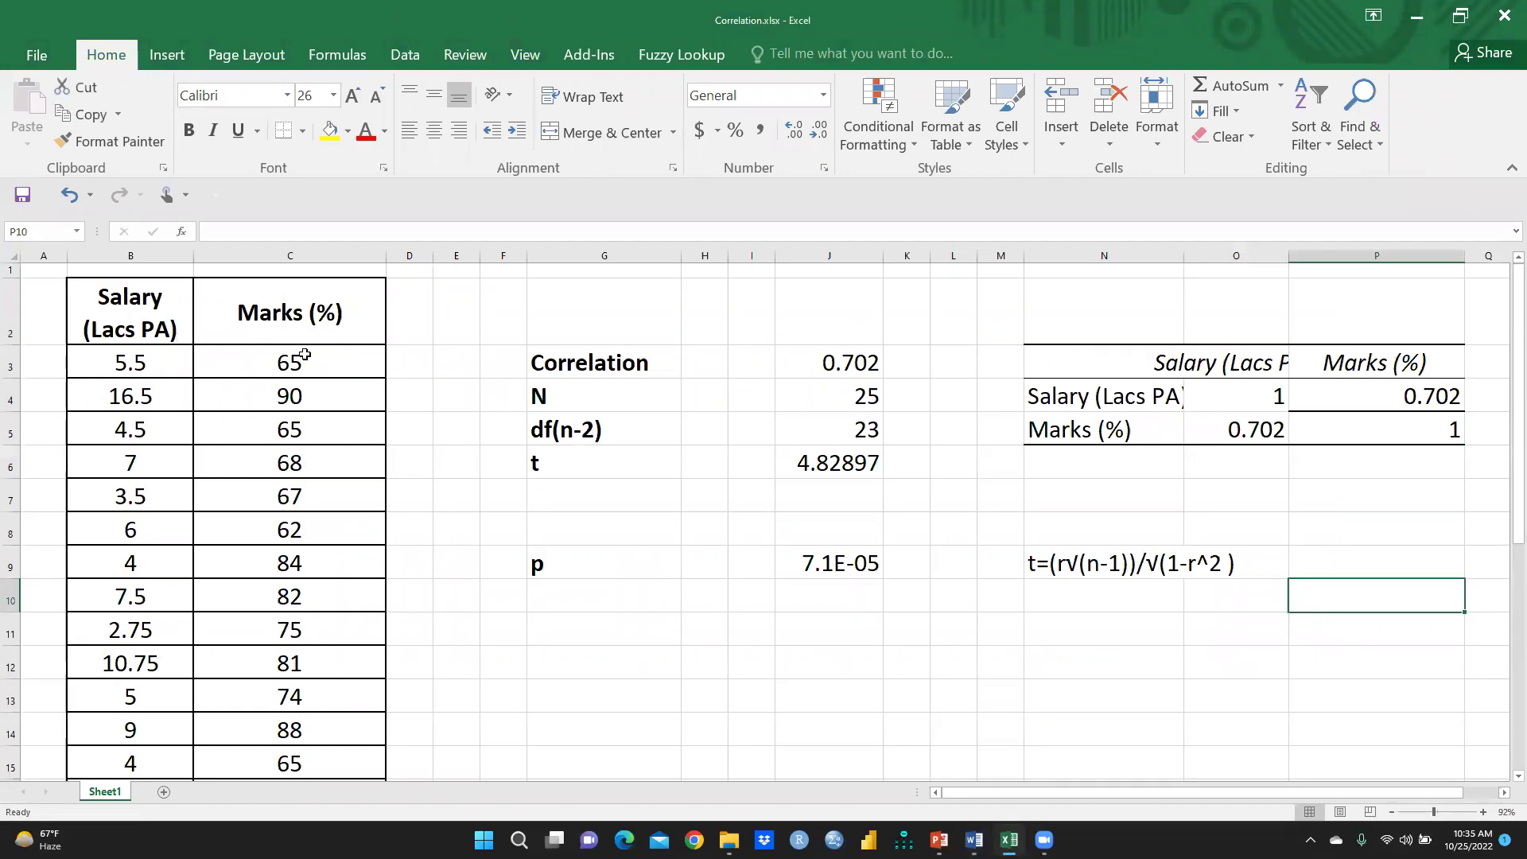
scroll(250, 377, "down", 7)
scroll(249, 381, "up", 5)
scroll(249, 380, "up", 3)
Number the student rows from 1 to 25 in column A, starting at A3 beside the salary data
left_click(44, 354)
type("1")
key("Return")
type("2")
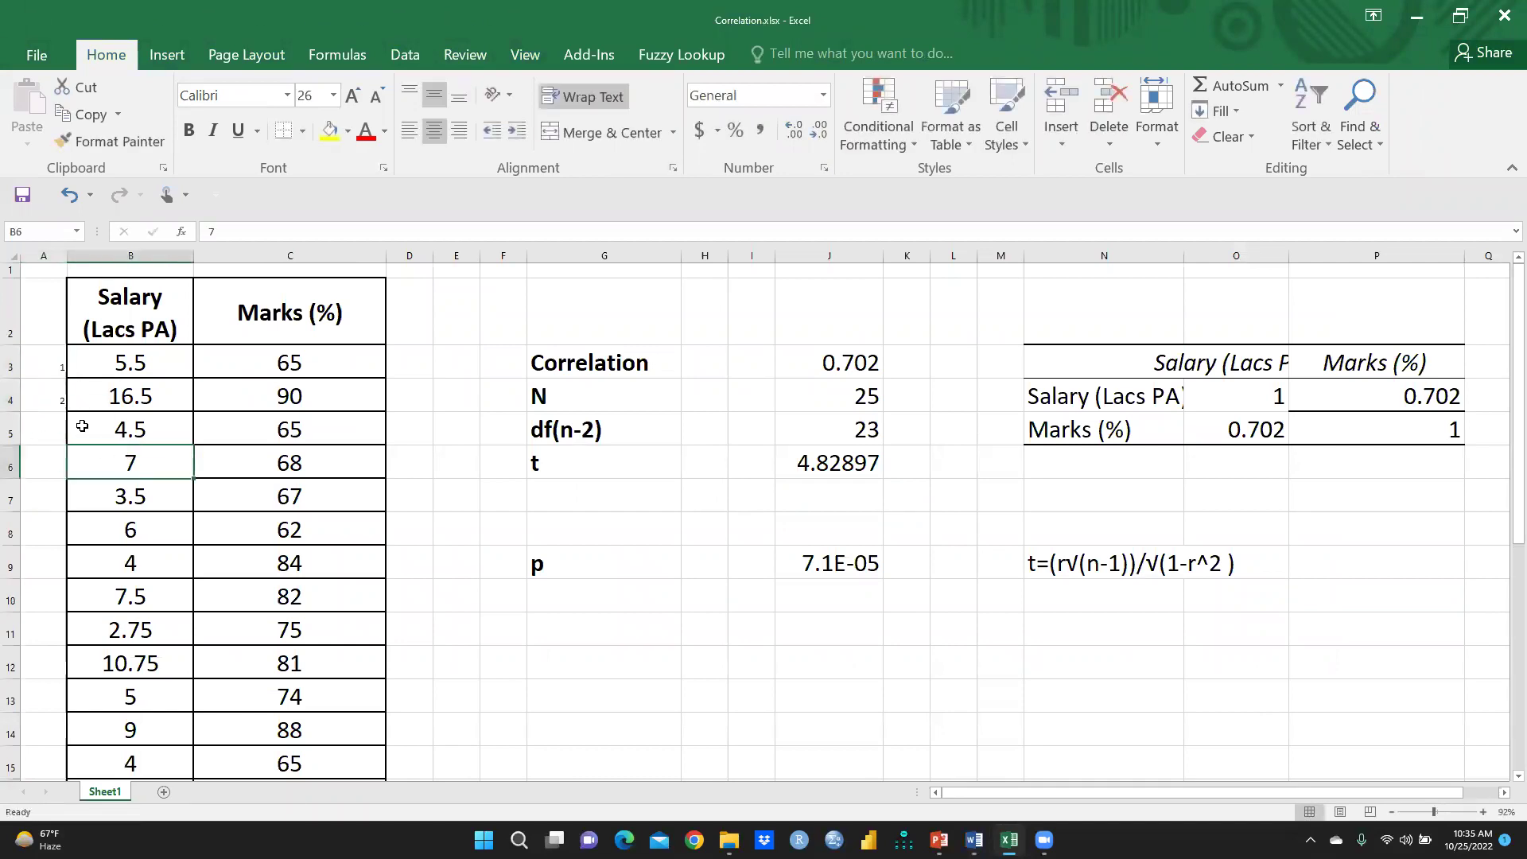
left_click(44, 364)
left_click_drag(60, 365, 56, 756)
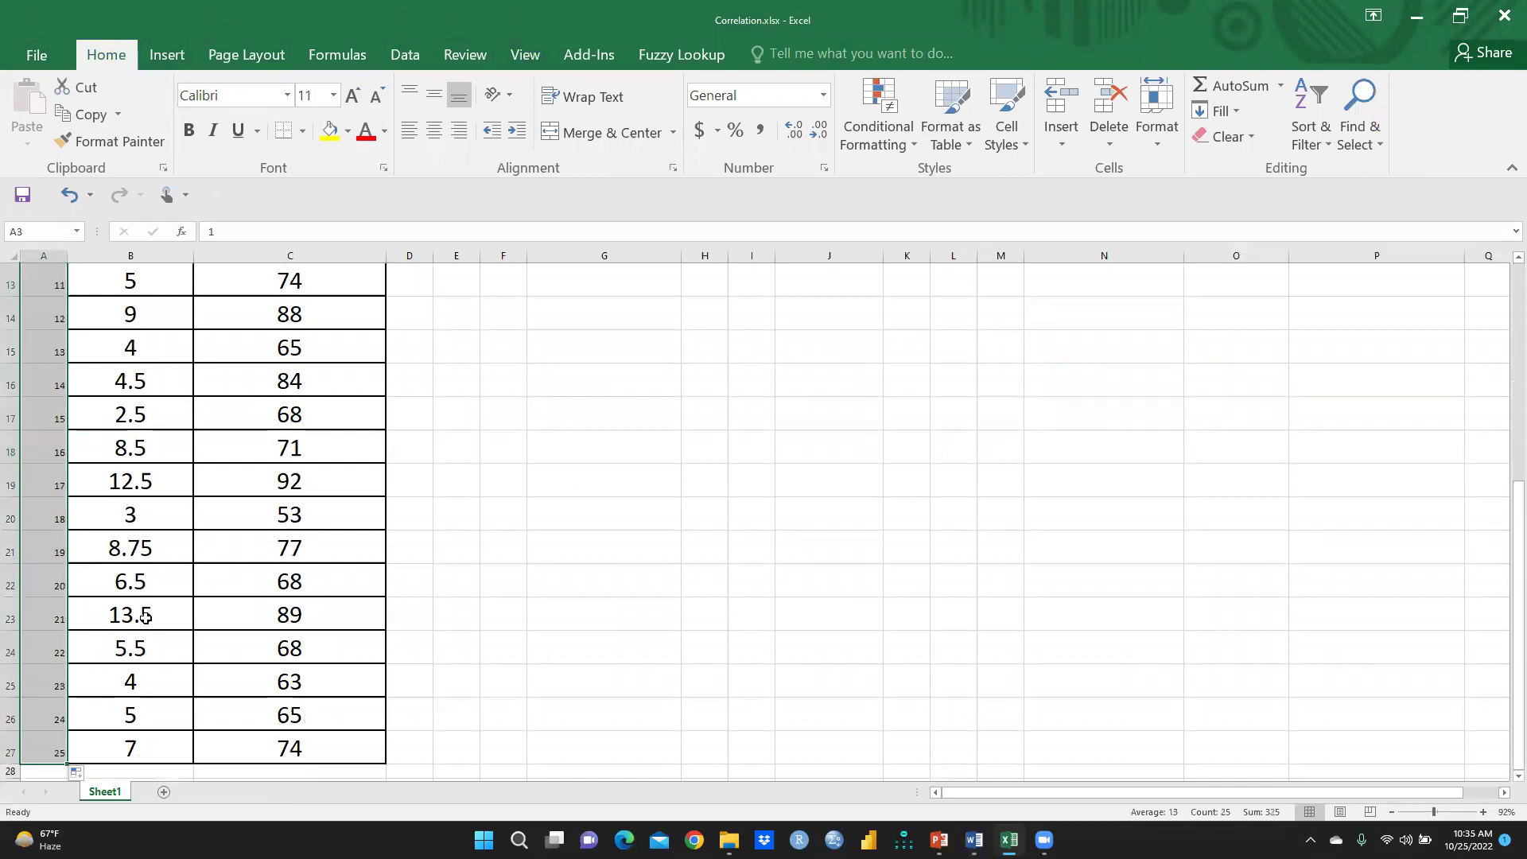
Set the font size of the row numbers in column A to 26 and look over the numbered data
left_click(332, 99)
left_click(303, 284)
scroll(494, 557, "up", 5)
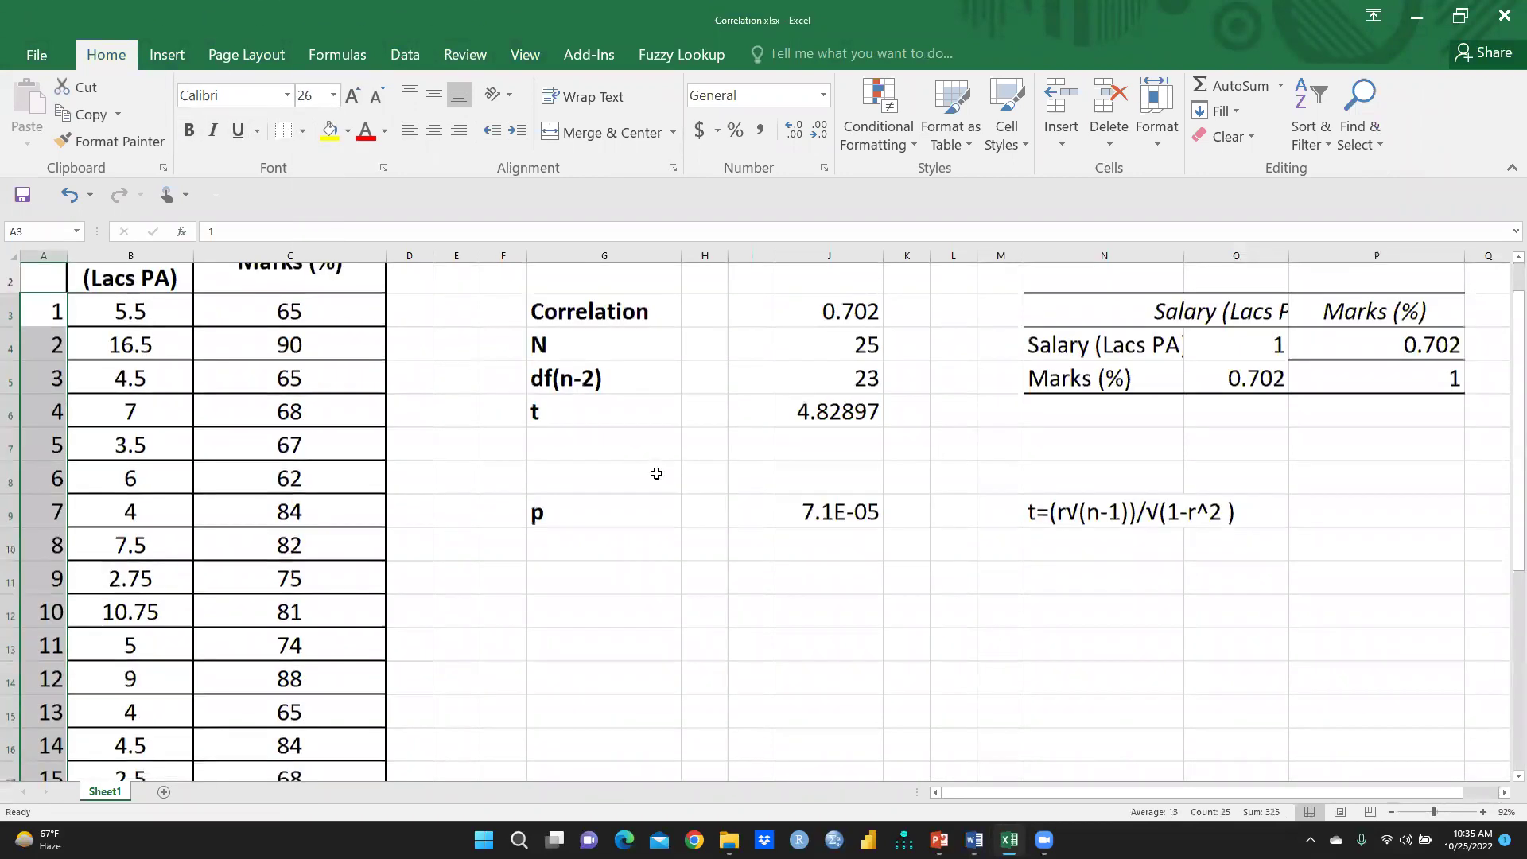
left_click(501, 598)
scroll(284, 473, "down", 5)
scroll(254, 525, "down", 3)
scroll(204, 546, "up", 8)
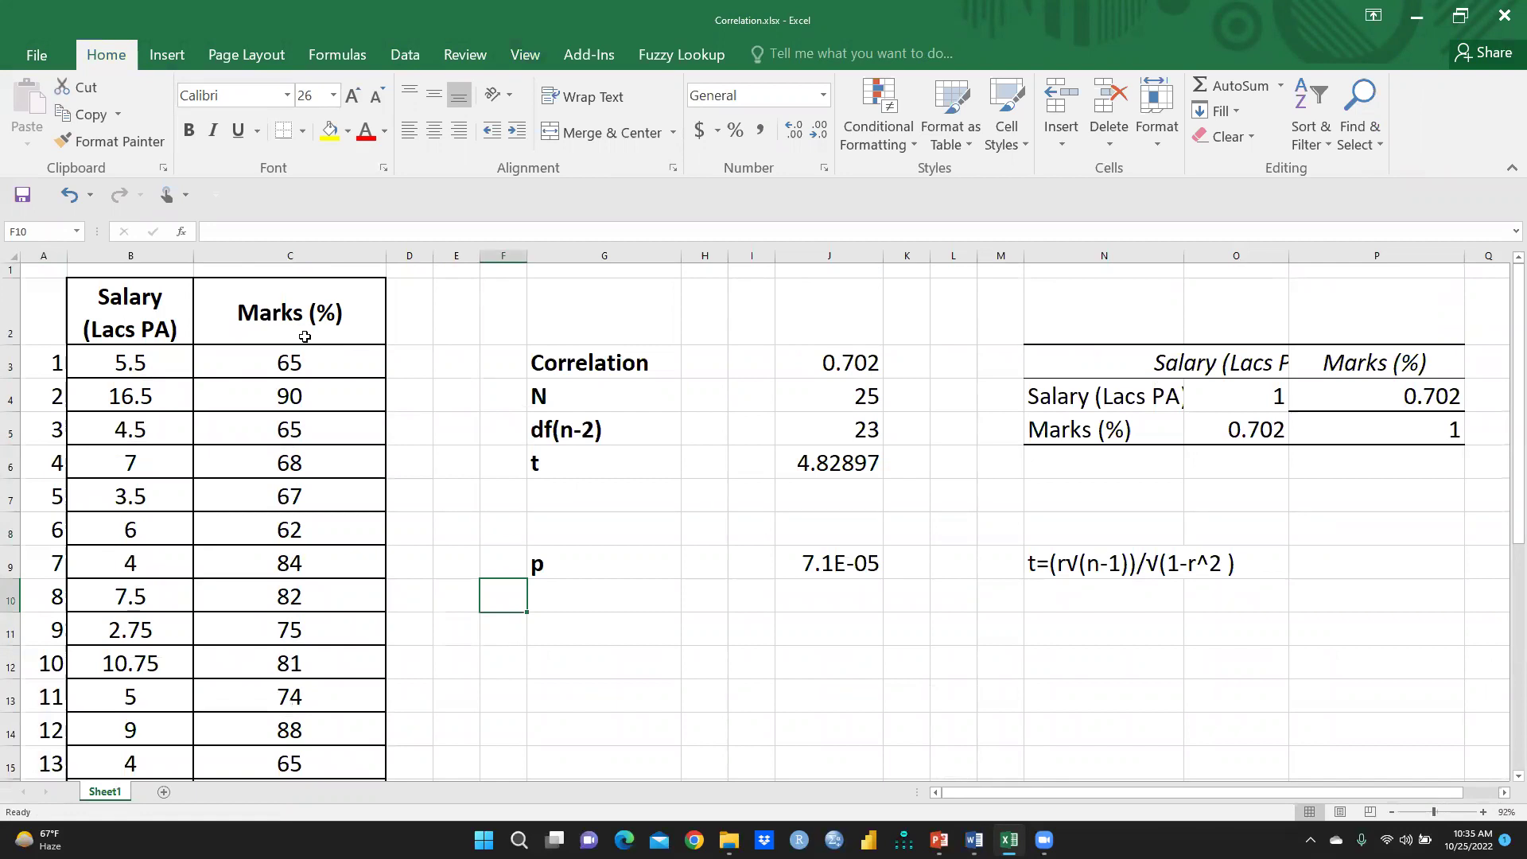
Return to the Word document and examine the highlighted Salary and Marks correlation in the Correlations table
left_click(962, 840)
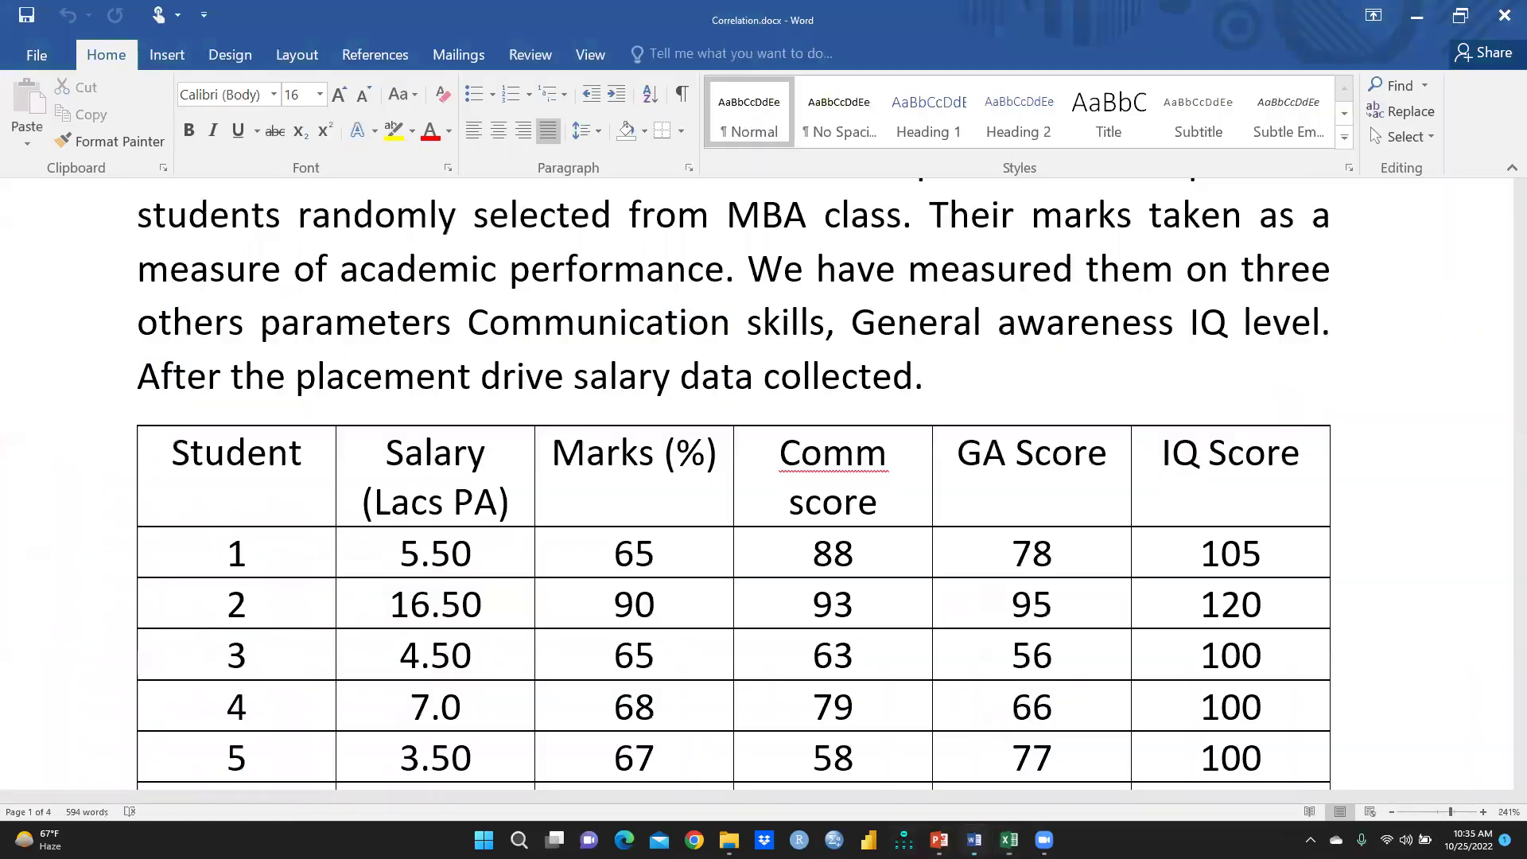
scroll(600, 541, "down", 6)
scroll(597, 541, "down", 15)
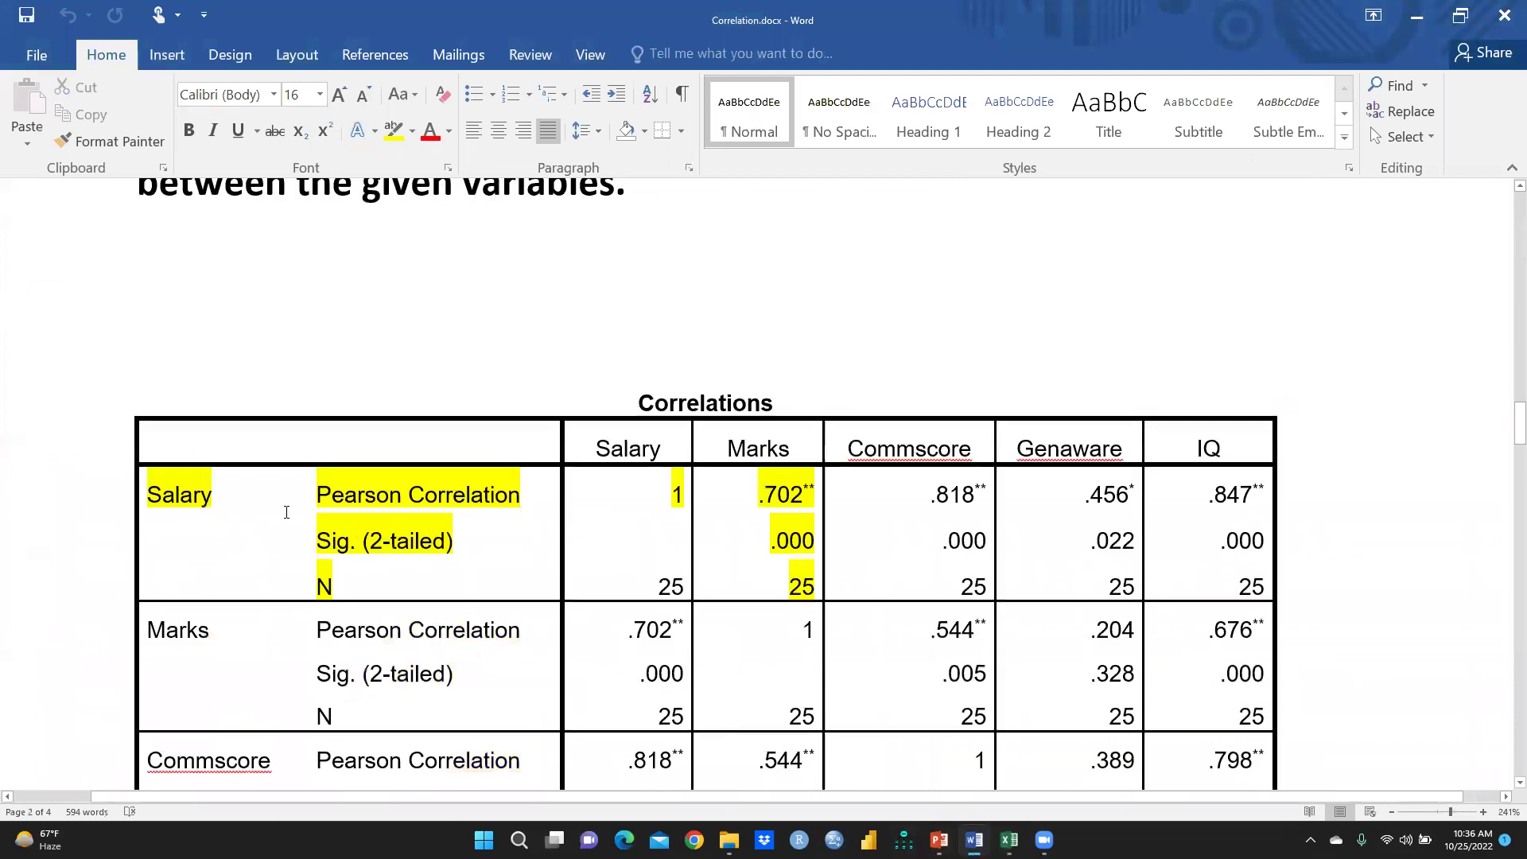
scroll(830, 510, "up", 1)
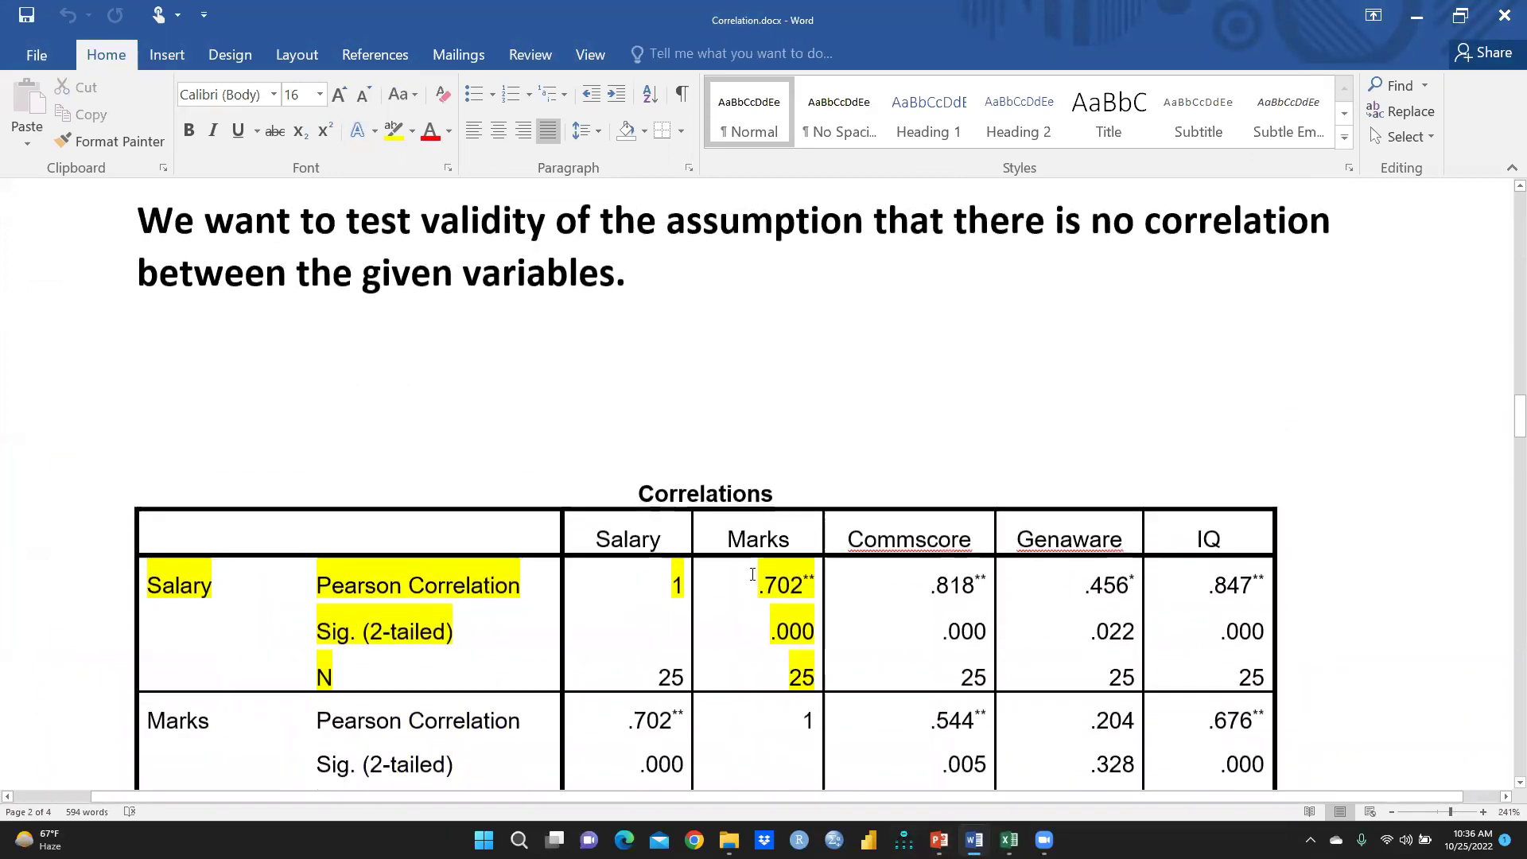
Switch to the Correlation.xlsx workbook and check in the Excel add-ins settings that Analysis ToolPak is enabled
key("alt+Tab")
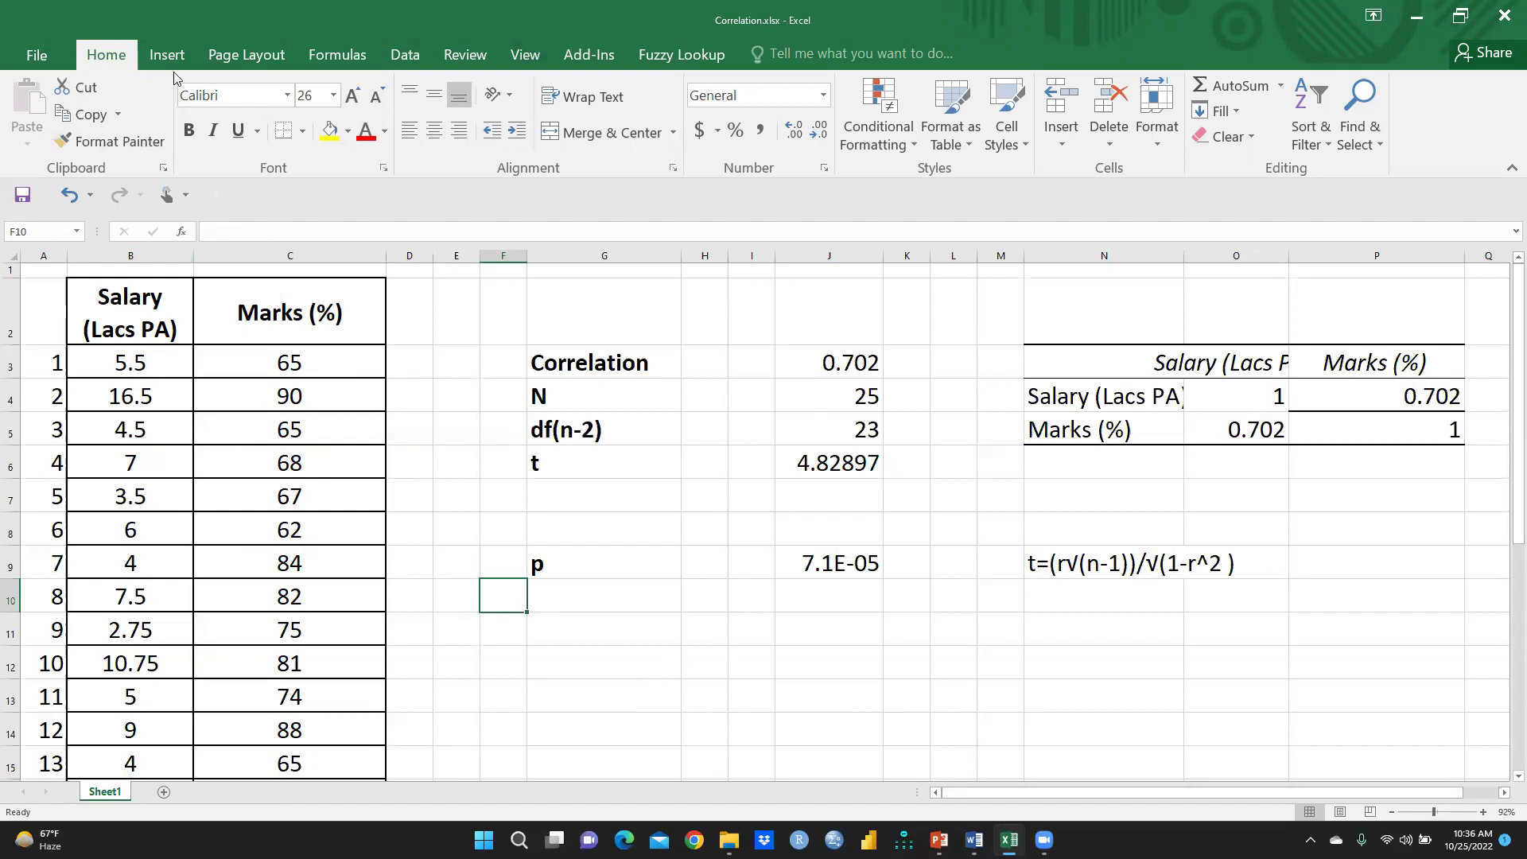
left_click(36, 55)
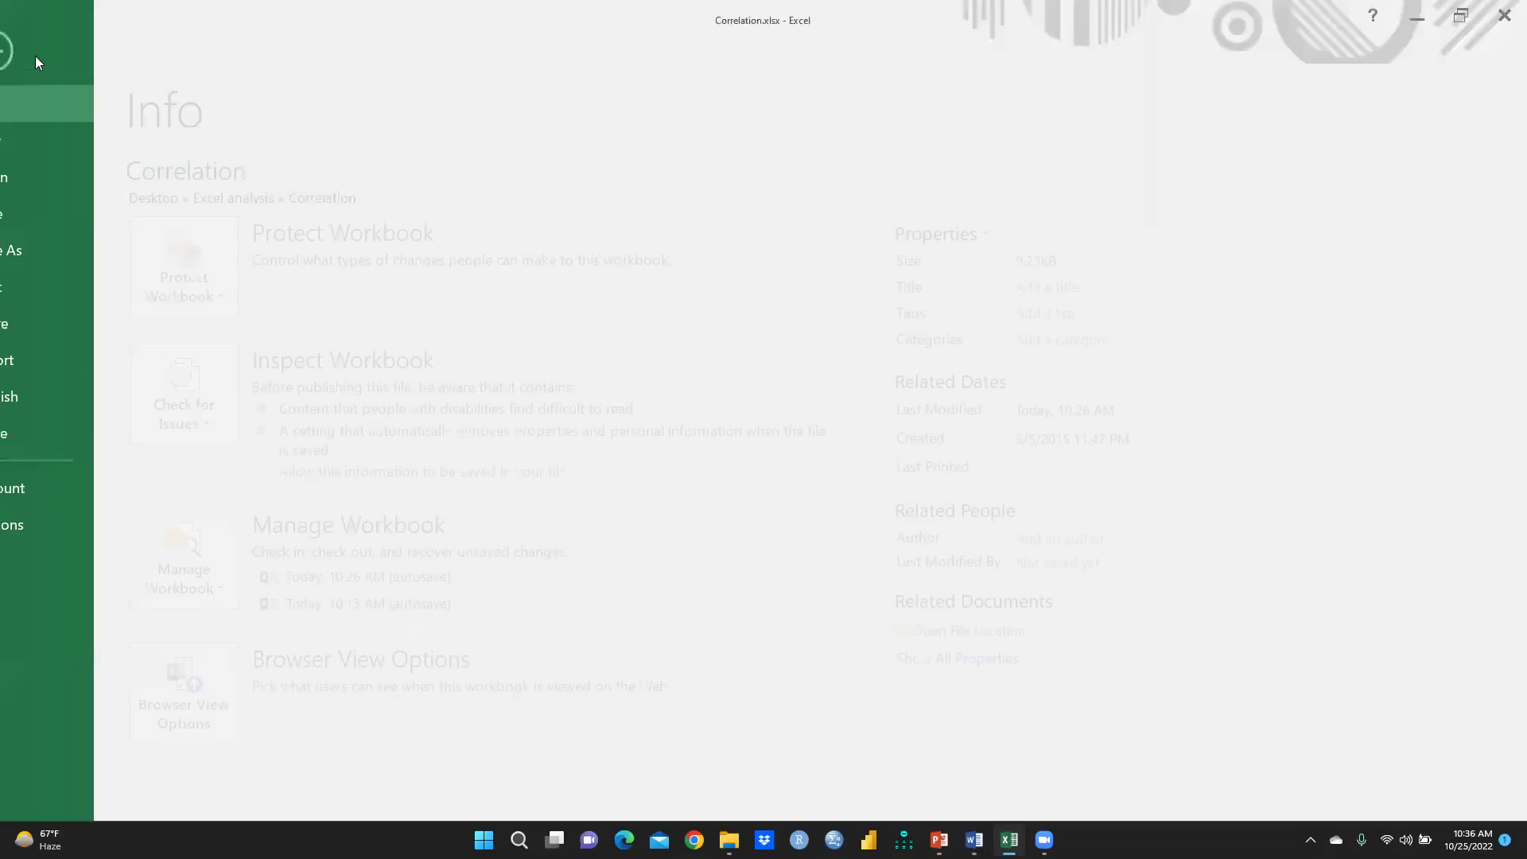
left_click(60, 521)
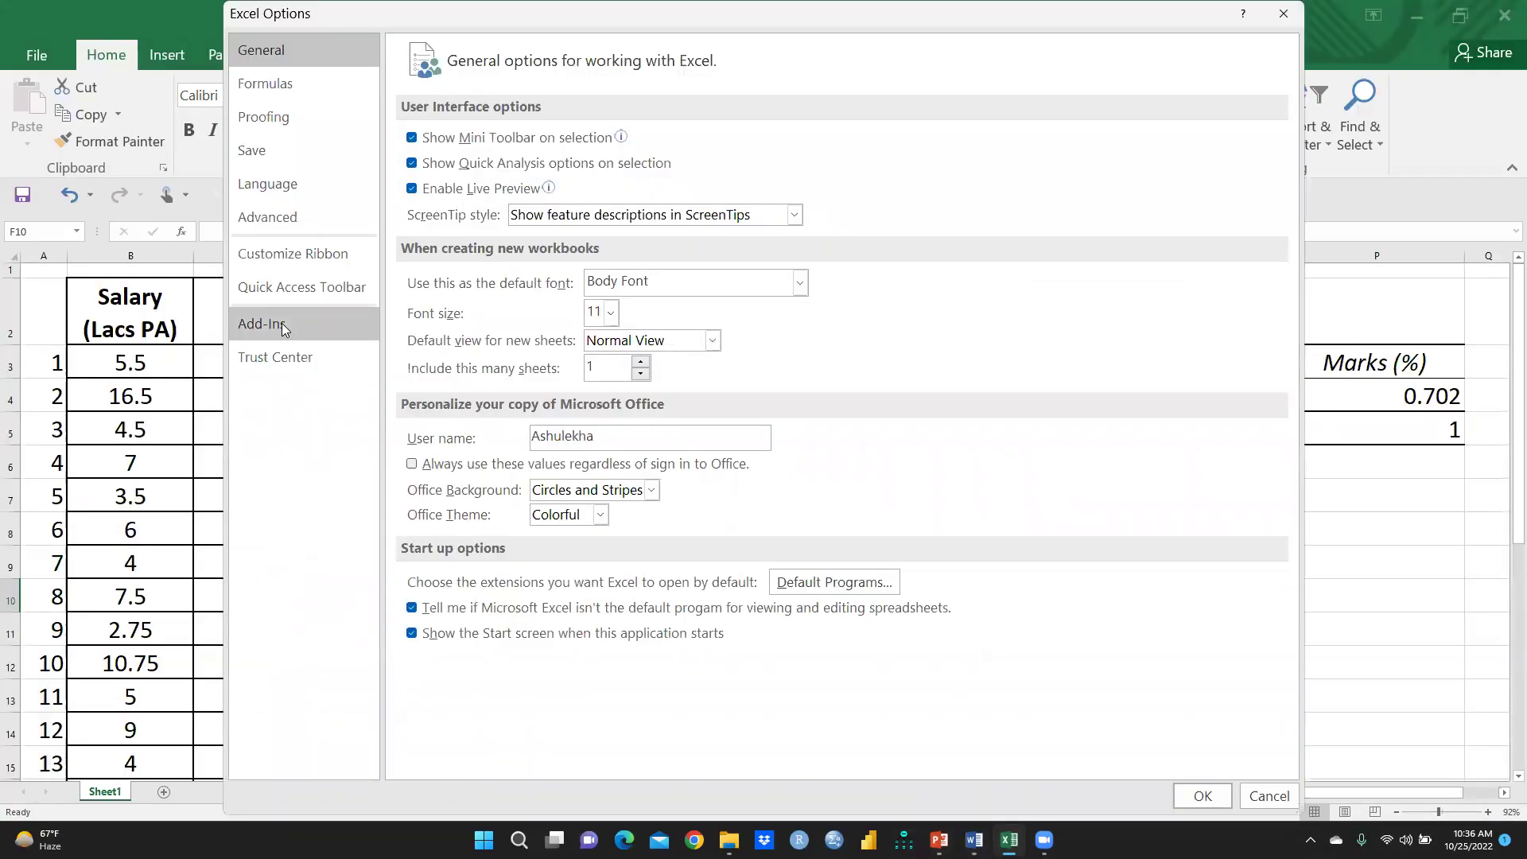
left_click(281, 323)
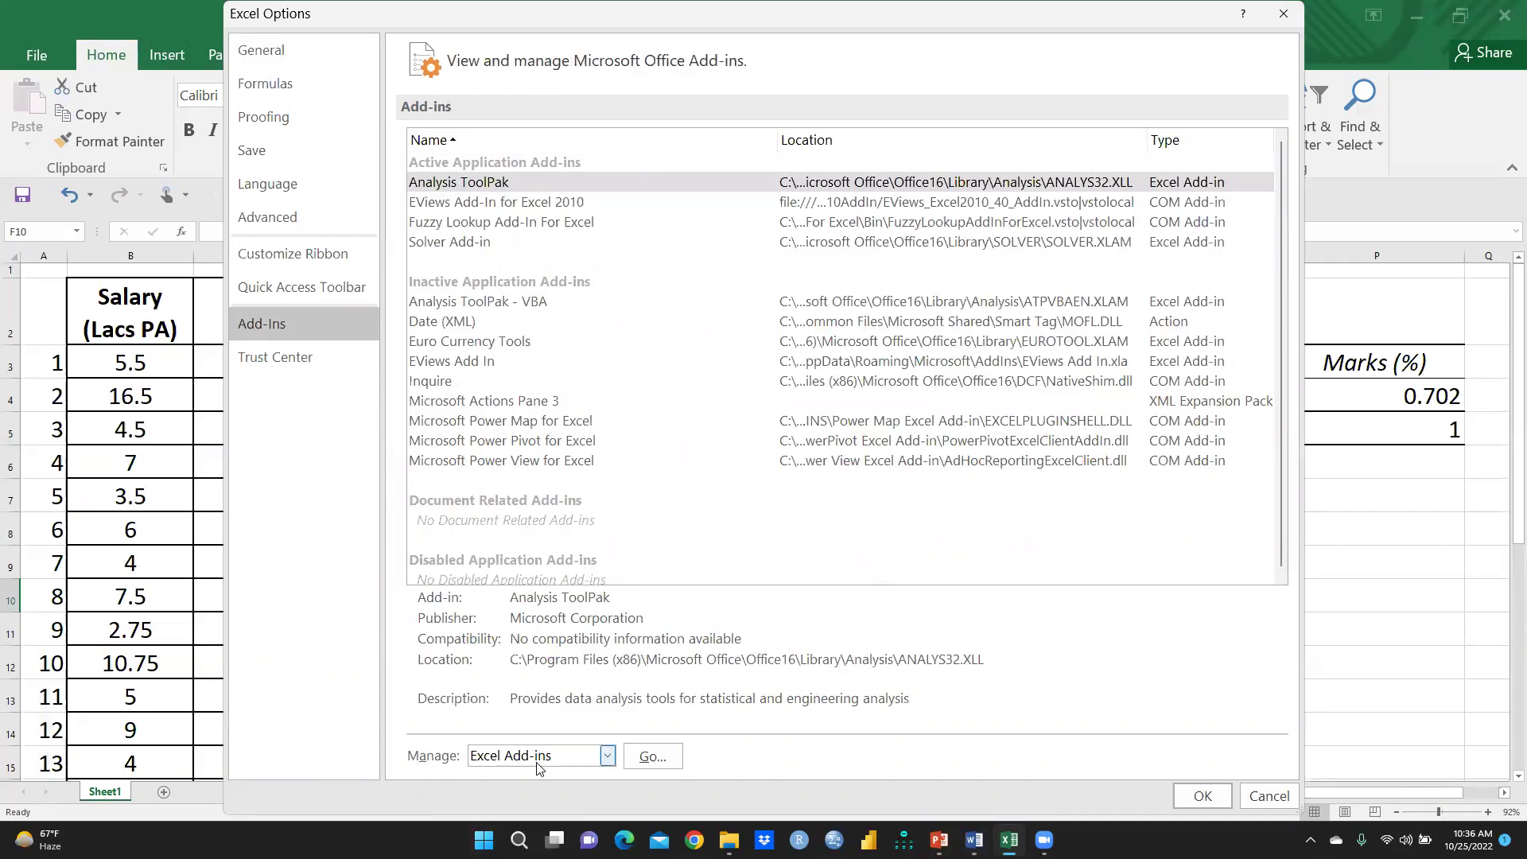
left_click(644, 759)
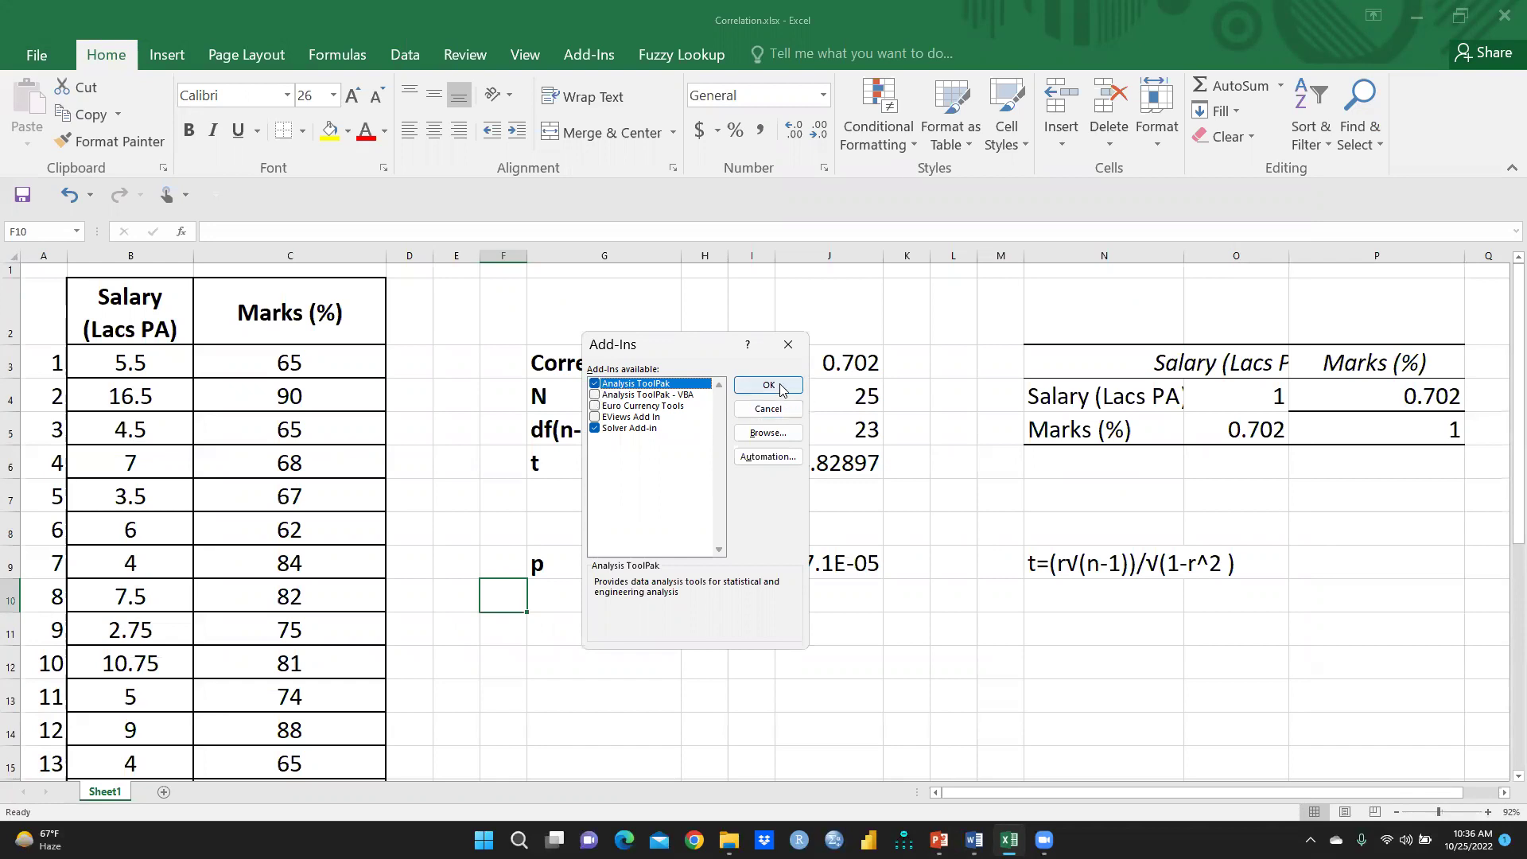
left_click(789, 345)
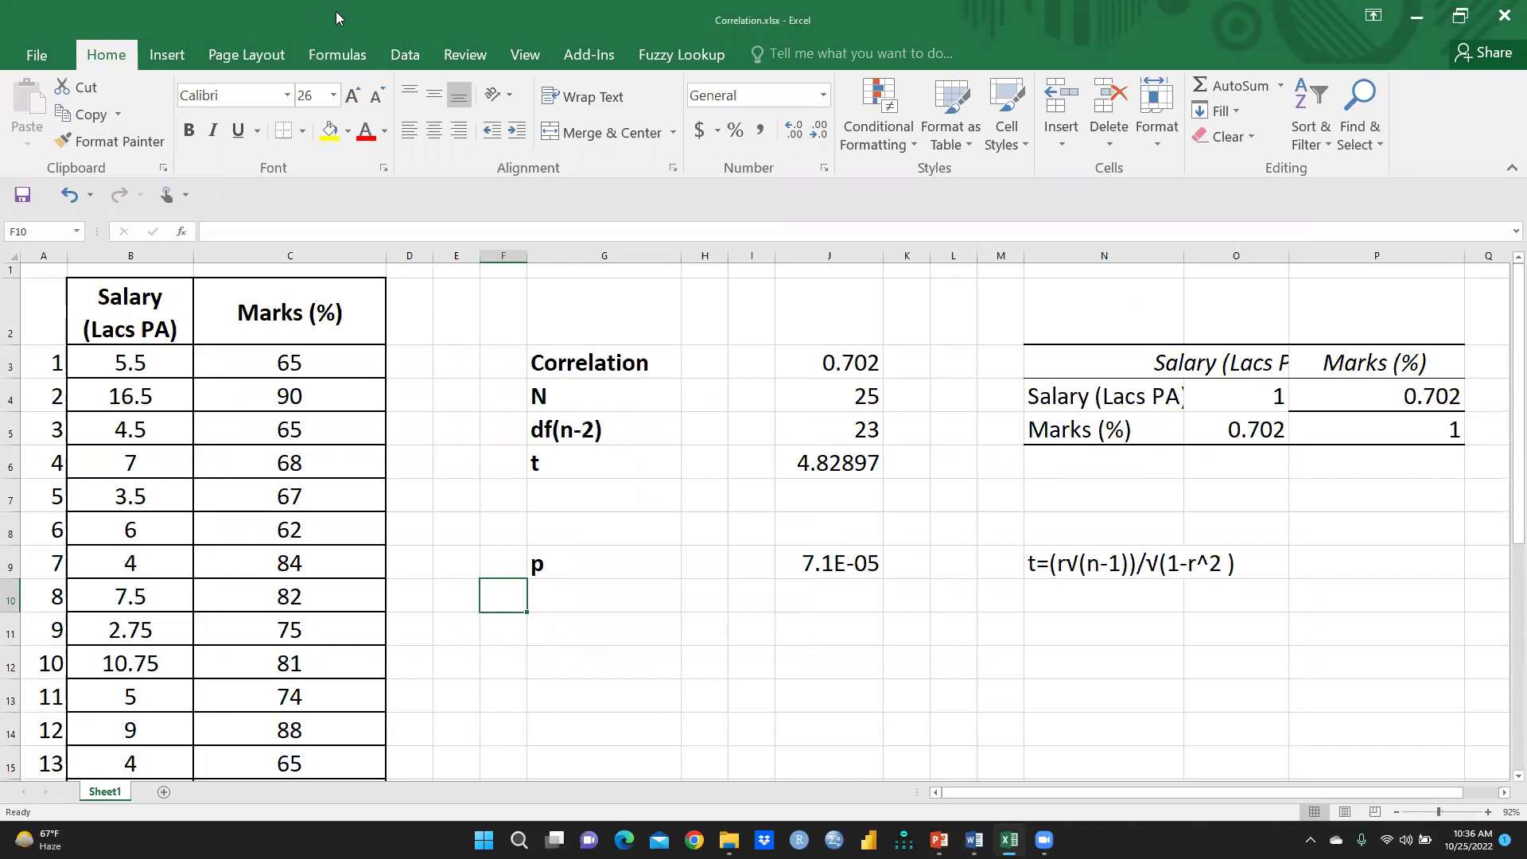
Open the Data Analysis tool list and select the Correlation tool
left_click(406, 54)
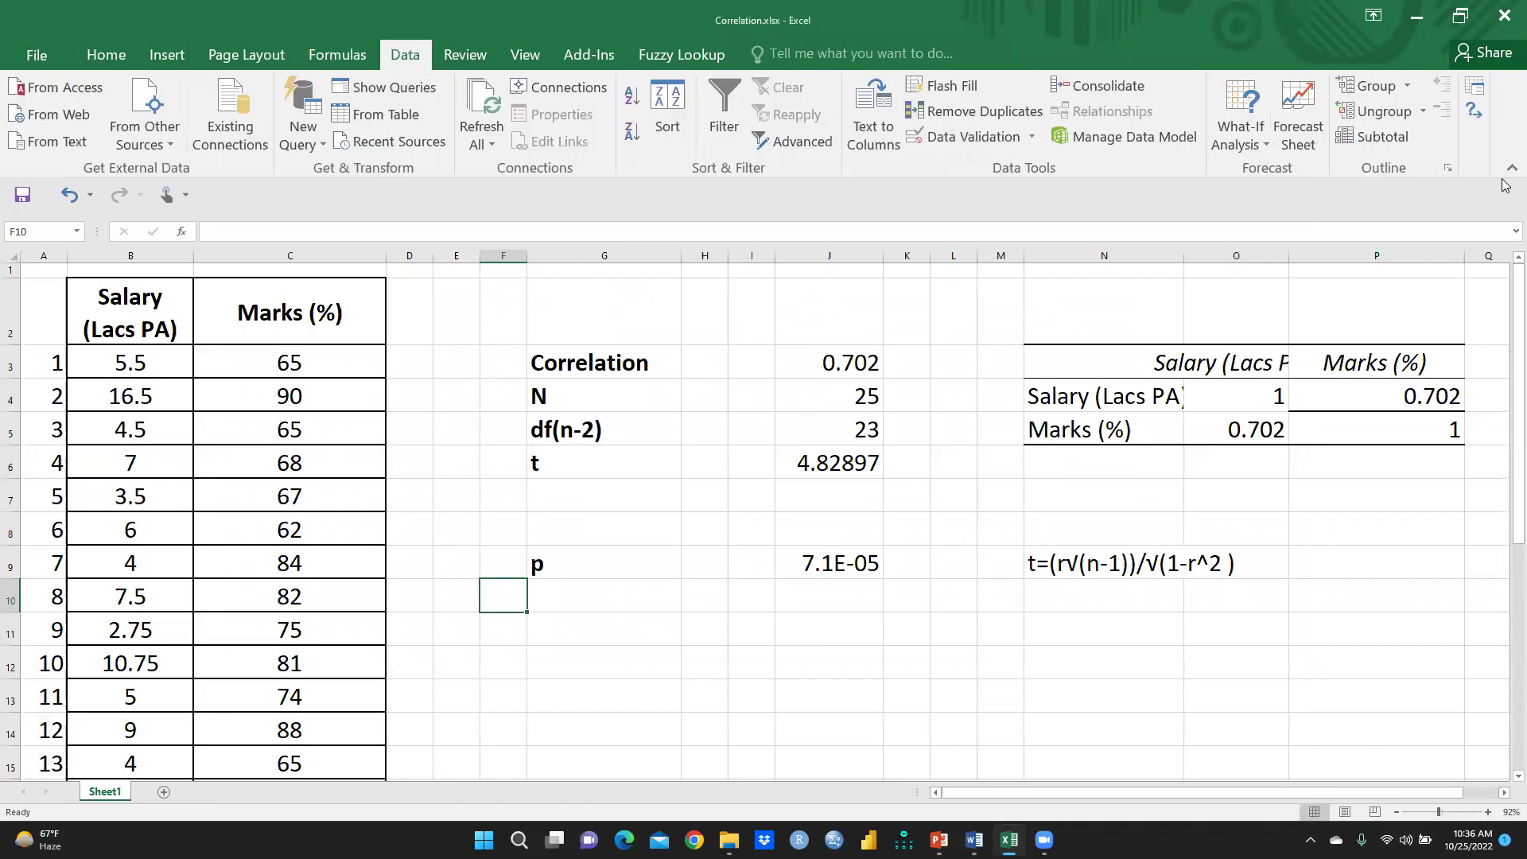
left_click(1476, 87)
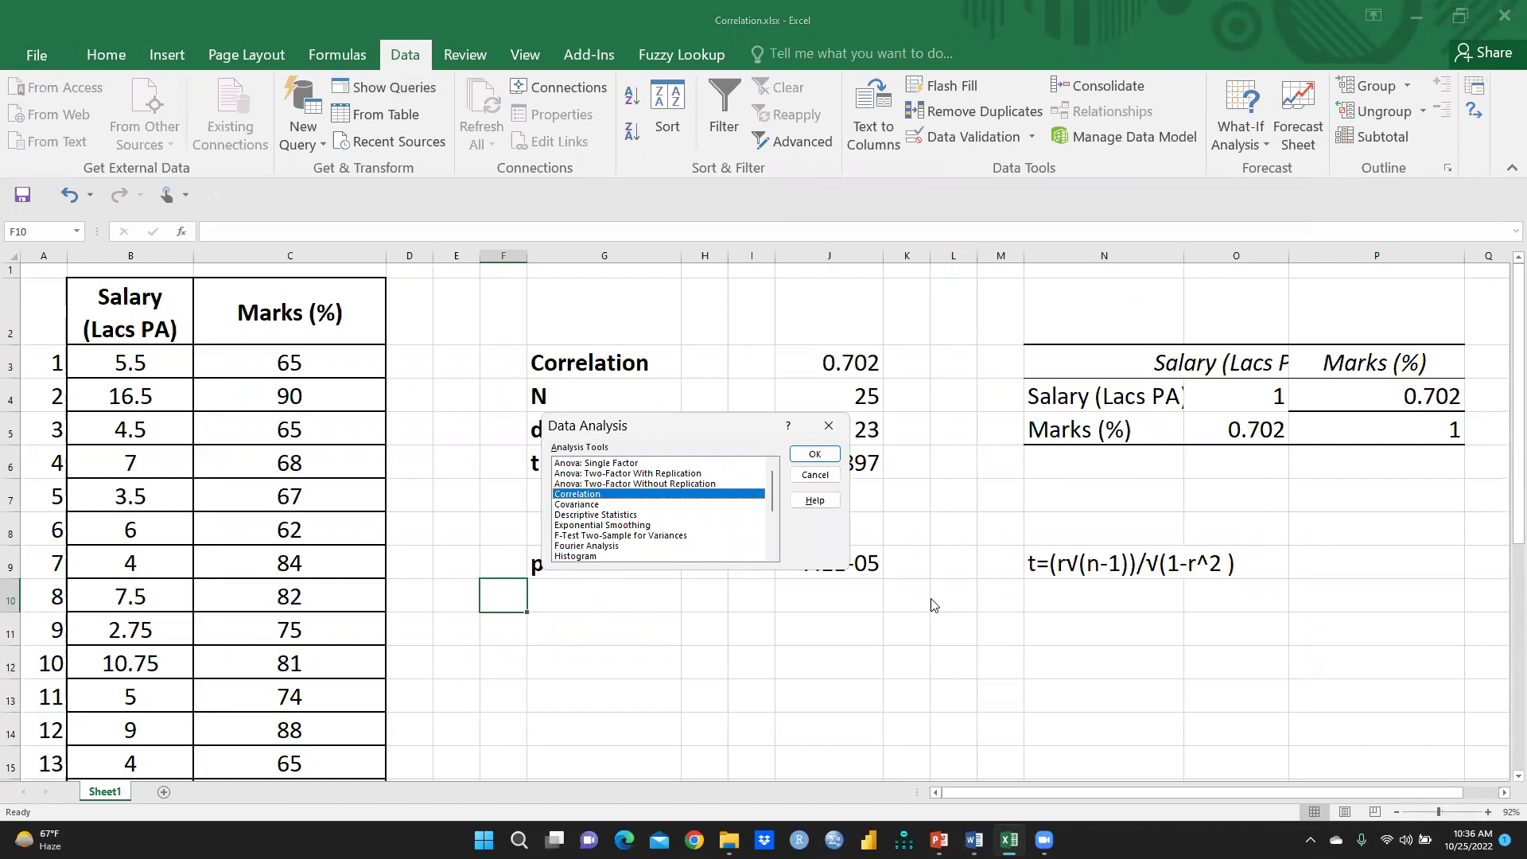
left_click(580, 506)
left_click(579, 496)
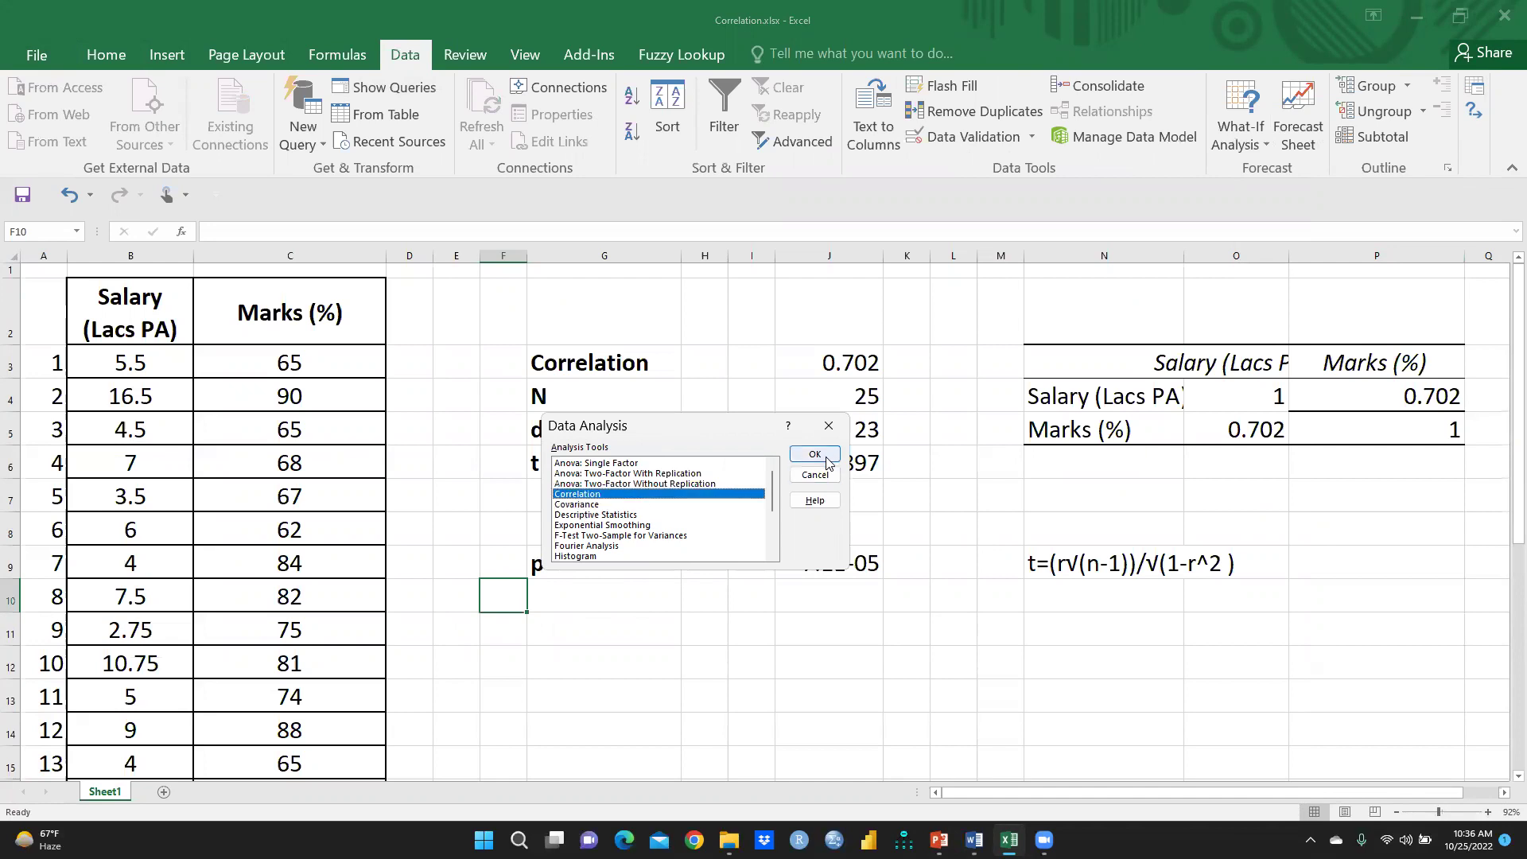
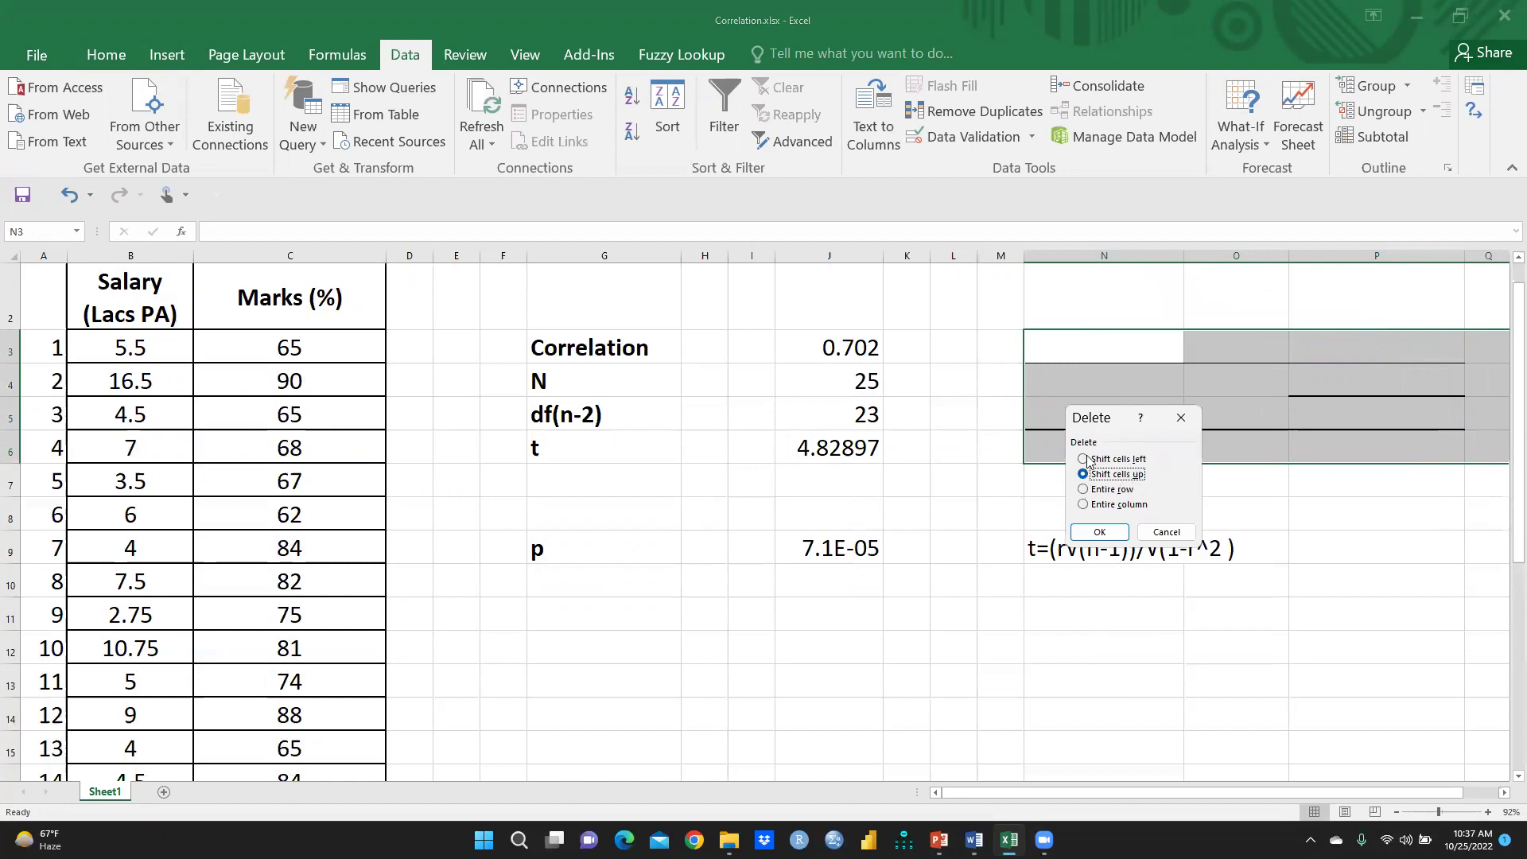
Try deleting the emptied correlation output cells starting at N3 with cells shifting up, and undo the deletion
left_click(1099, 532)
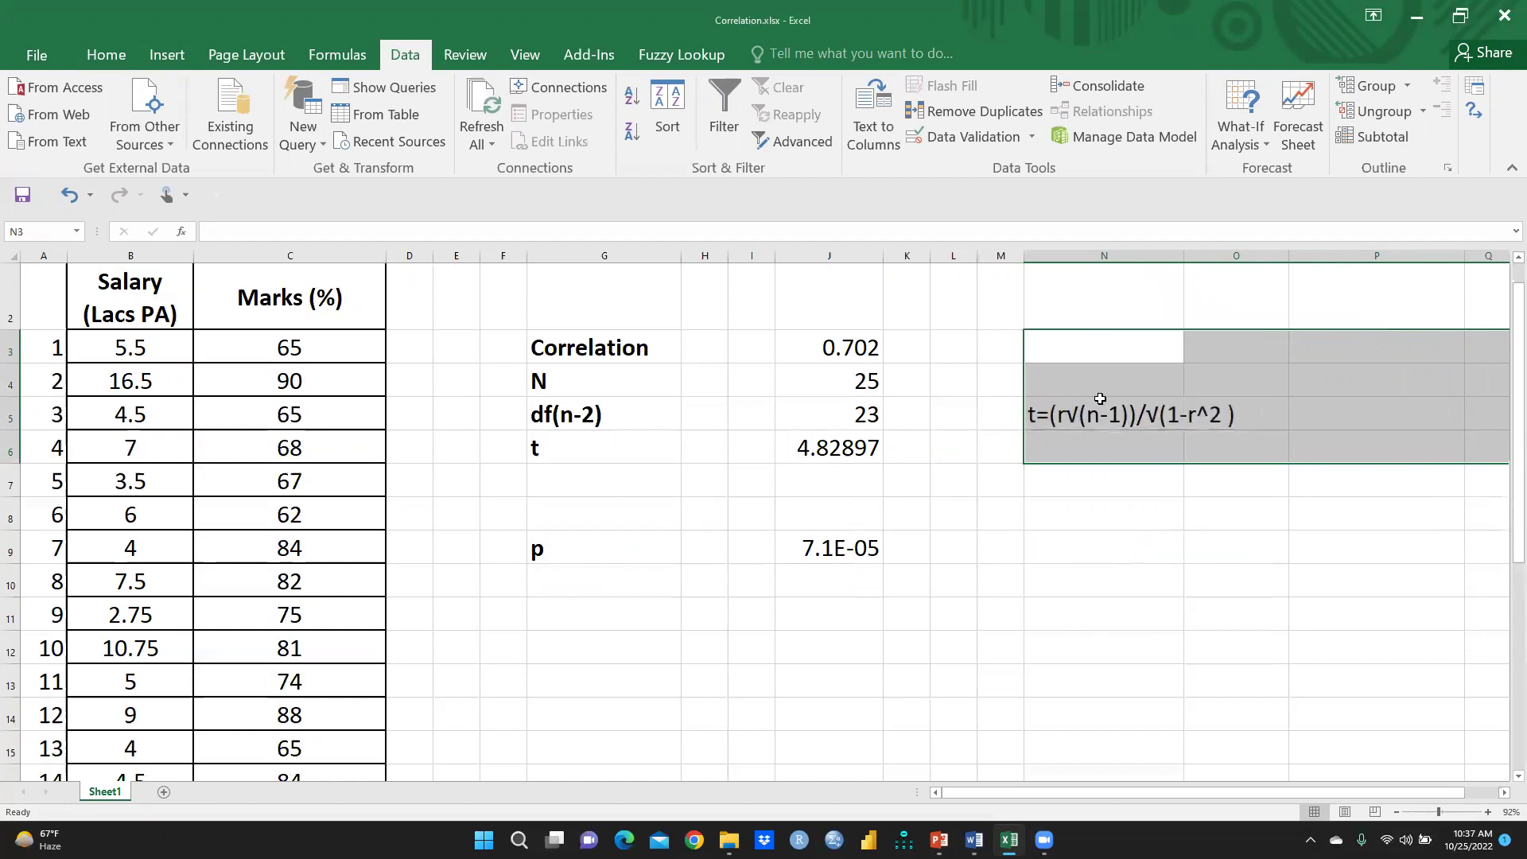
key("ctrl+z")
left_click(1265, 568)
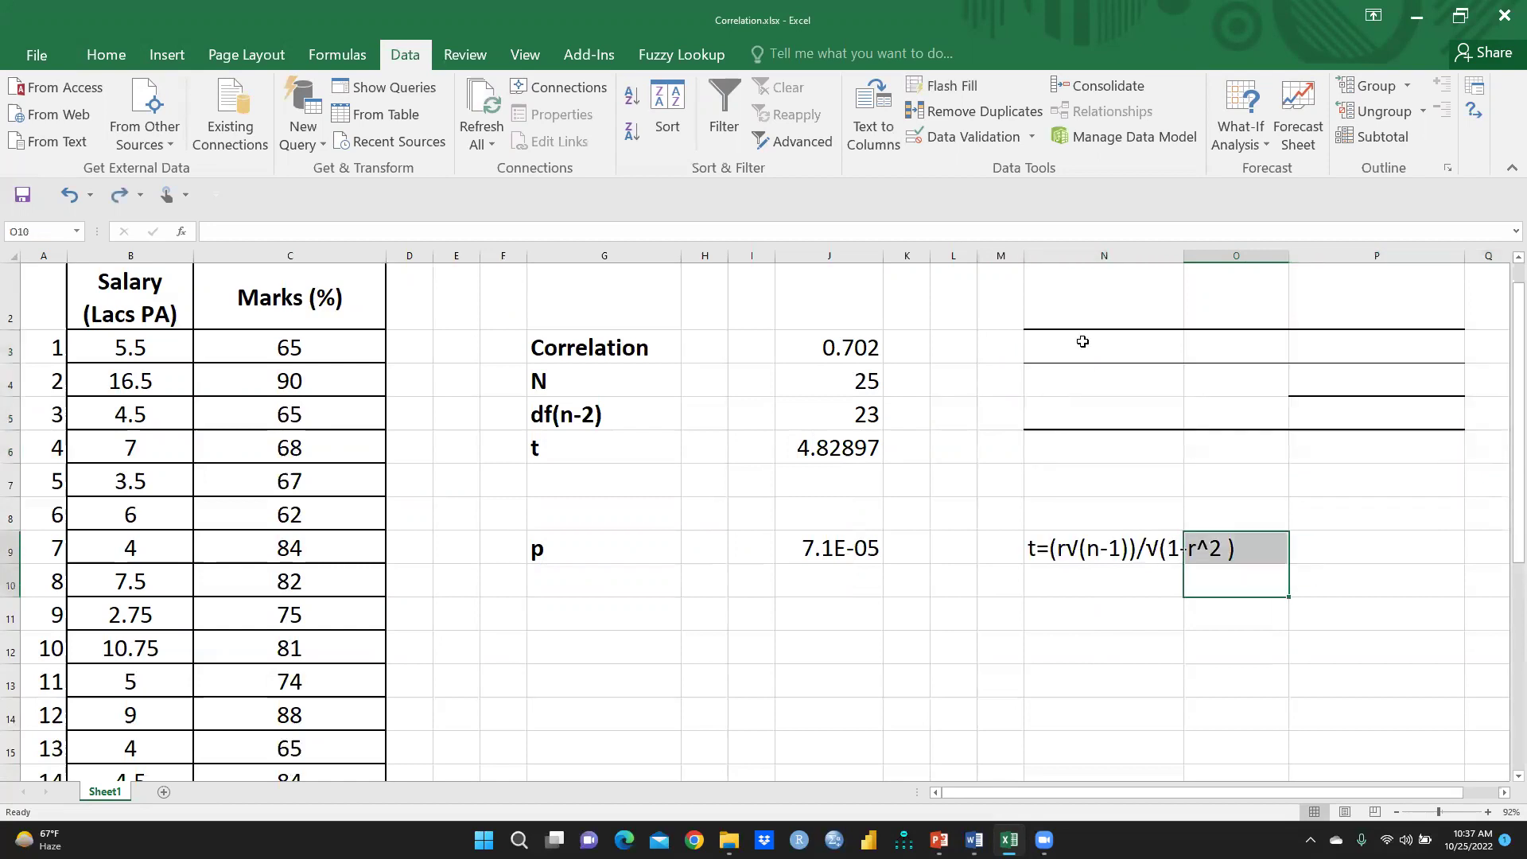
Try deleting the entire columns of the bordered output range N2:P6, and undo the deletion
left_click_drag(1058, 314, 1066, 411)
left_click_drag(1222, 427, 1411, 432)
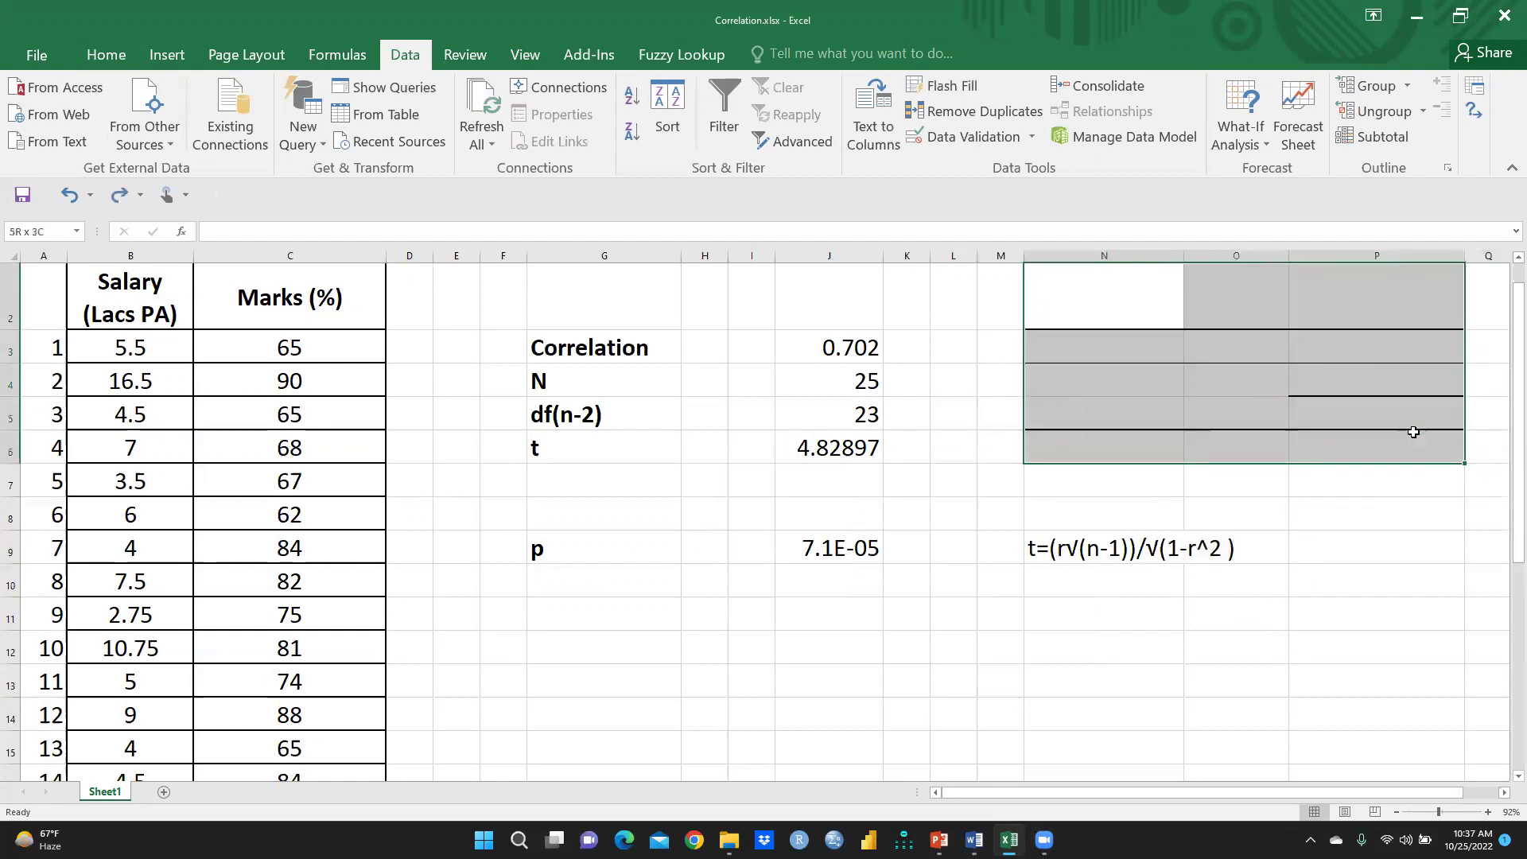
right_click(1334, 348)
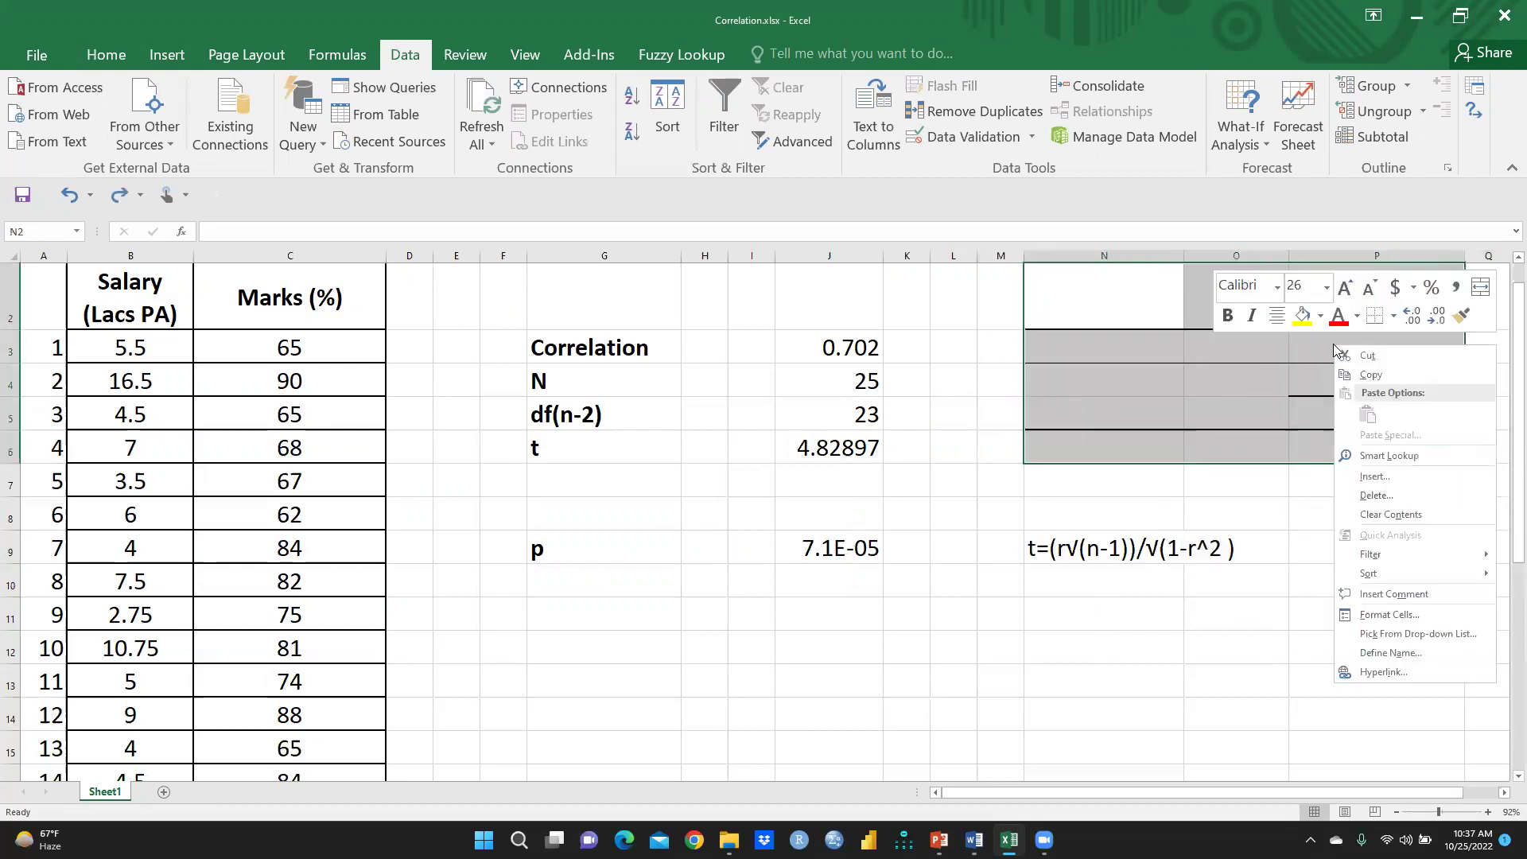
left_click(1374, 496)
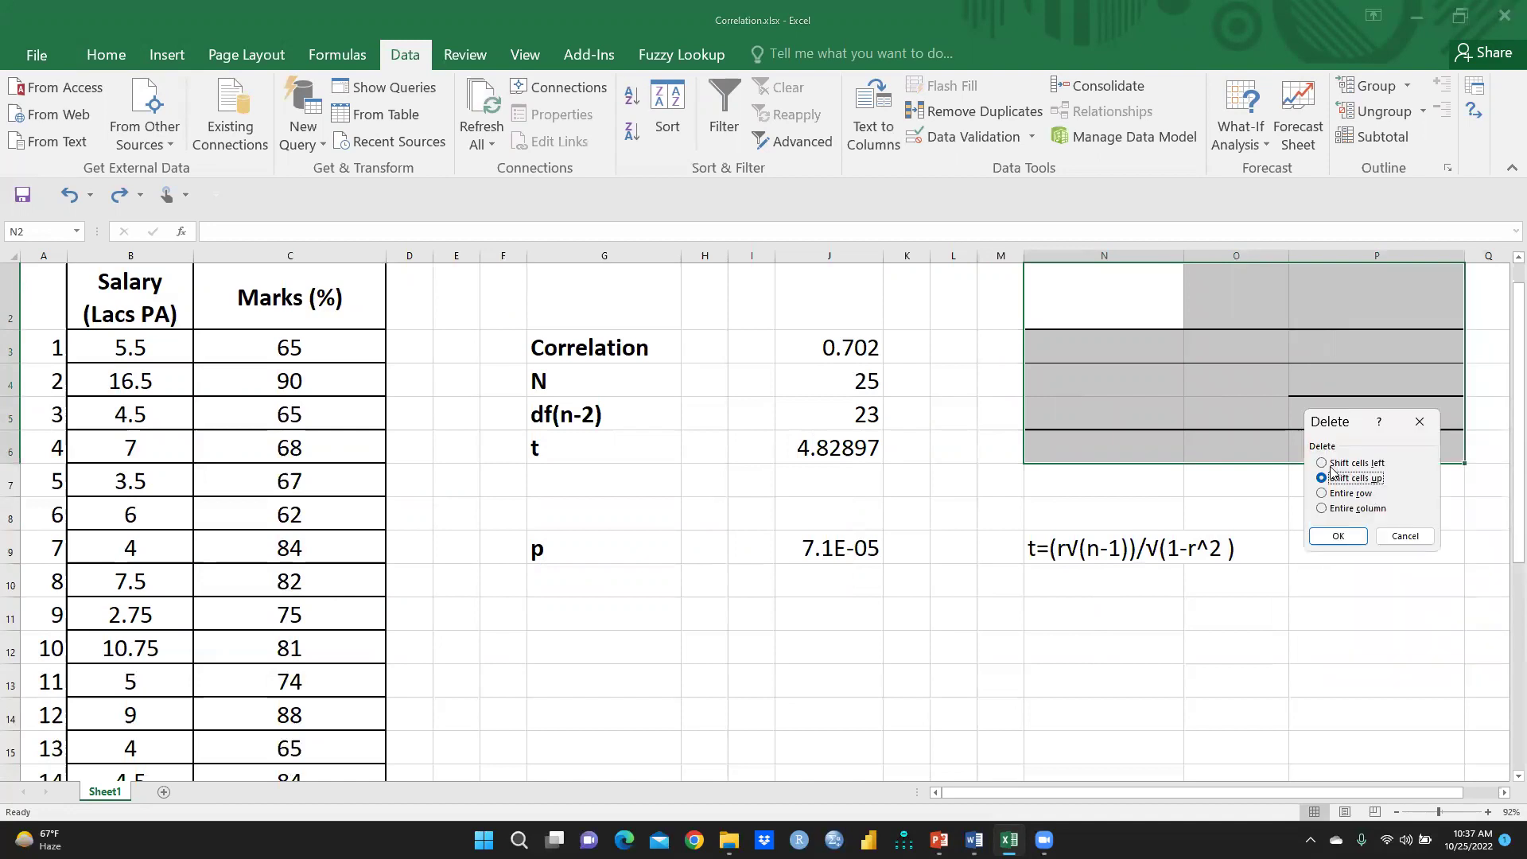
left_click(1322, 509)
left_click(1339, 536)
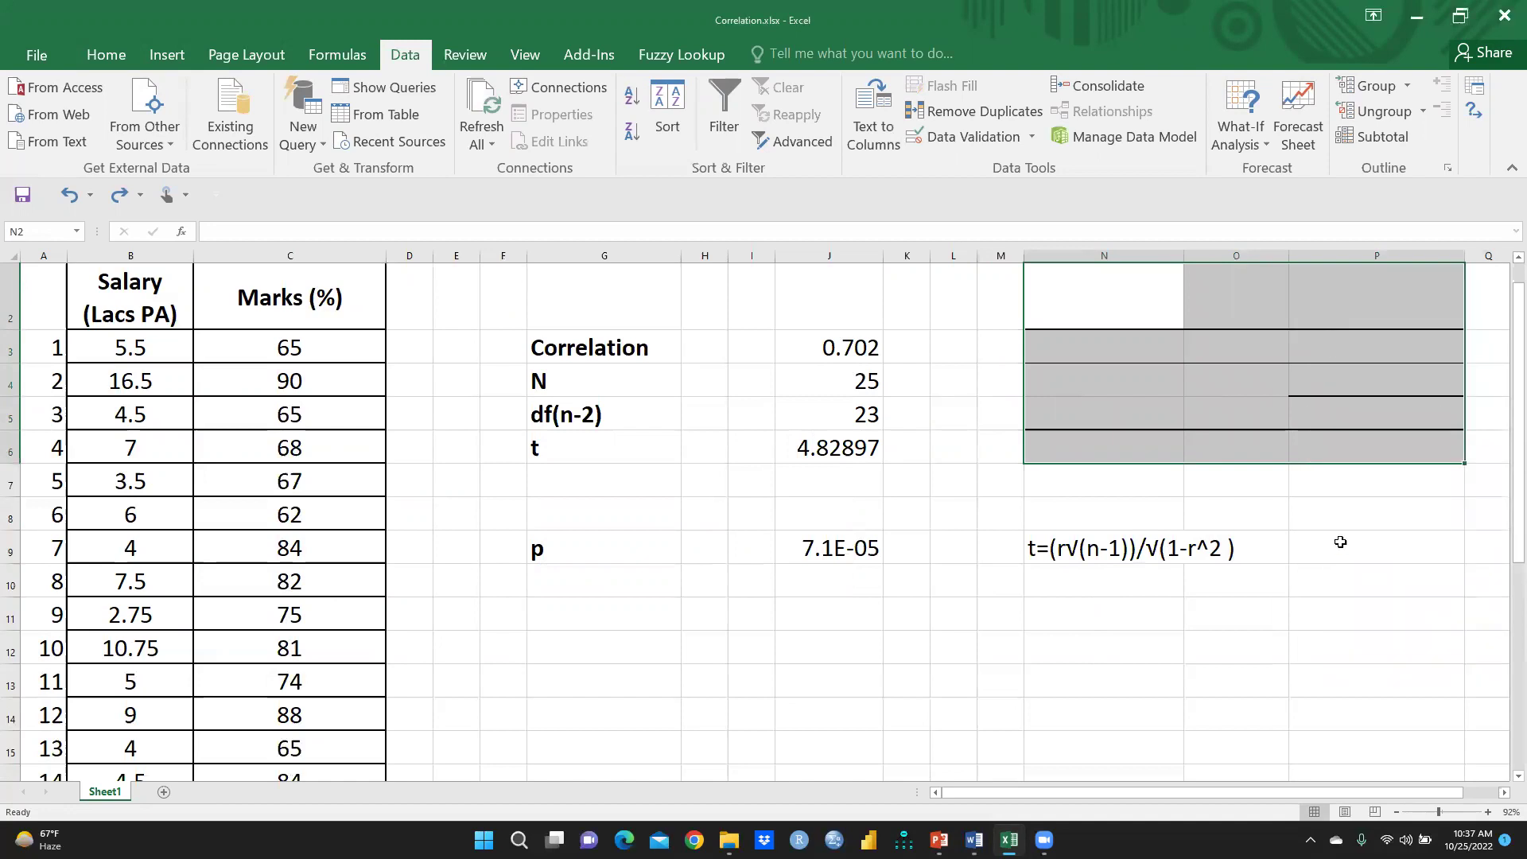
key("ctrl+z")
left_click(1364, 580)
left_click(1108, 561)
left_click_drag(1106, 557, 730, 671)
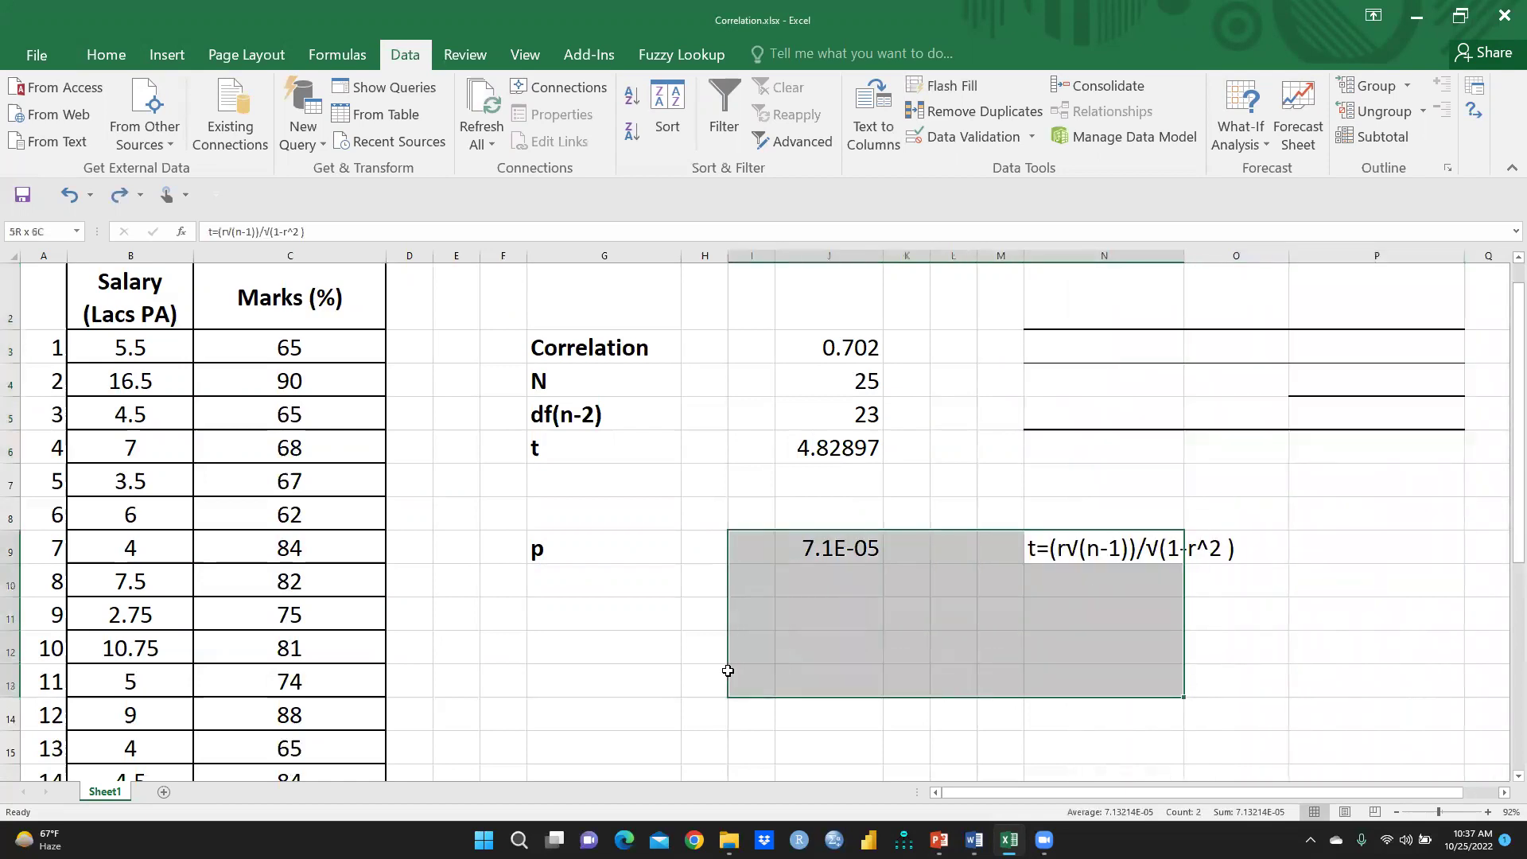
left_click(1273, 636)
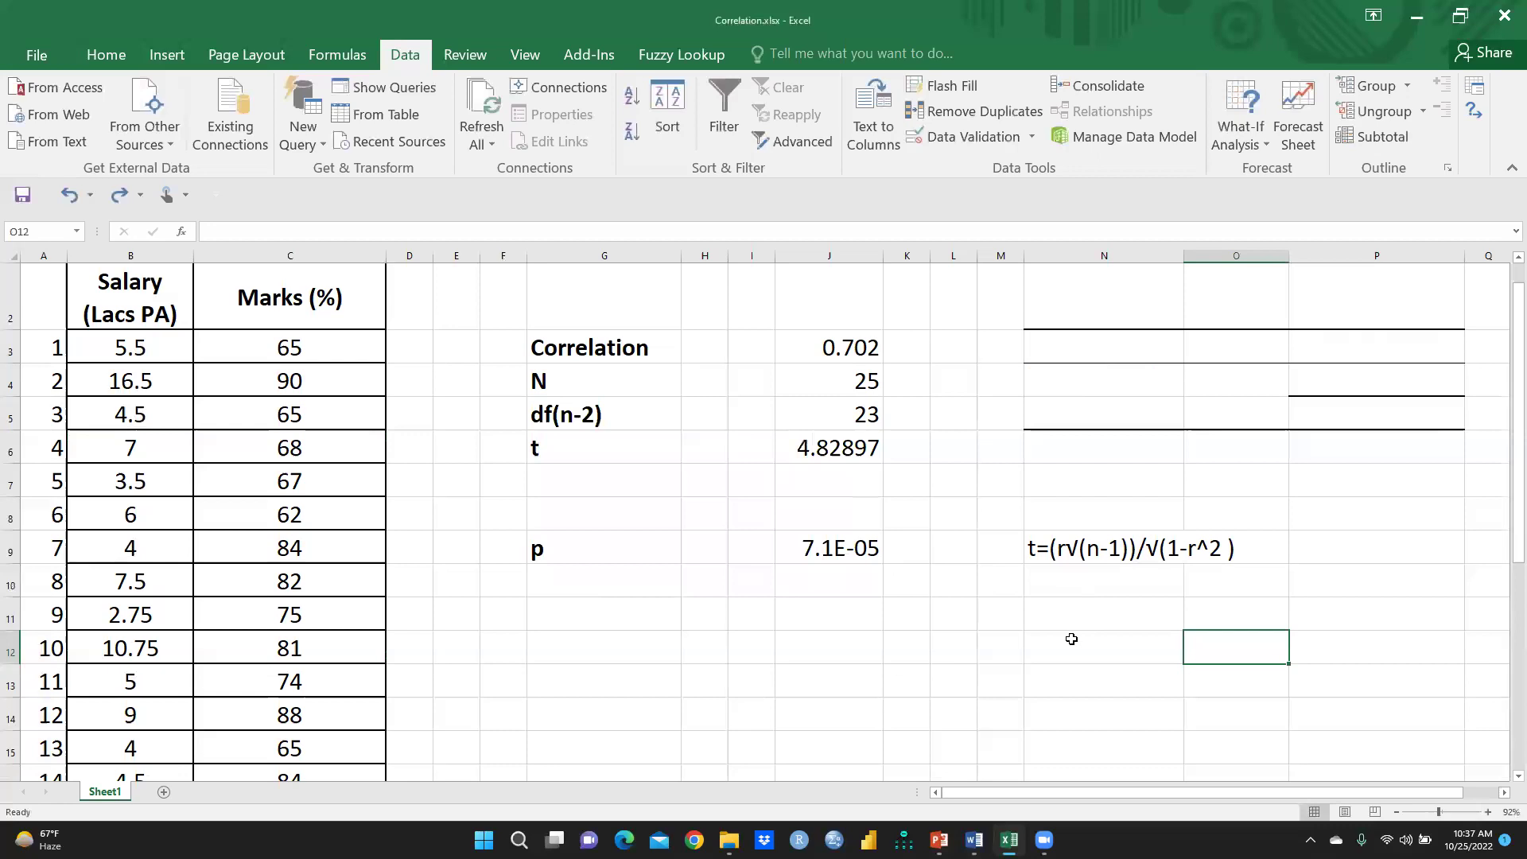
left_click(1040, 647)
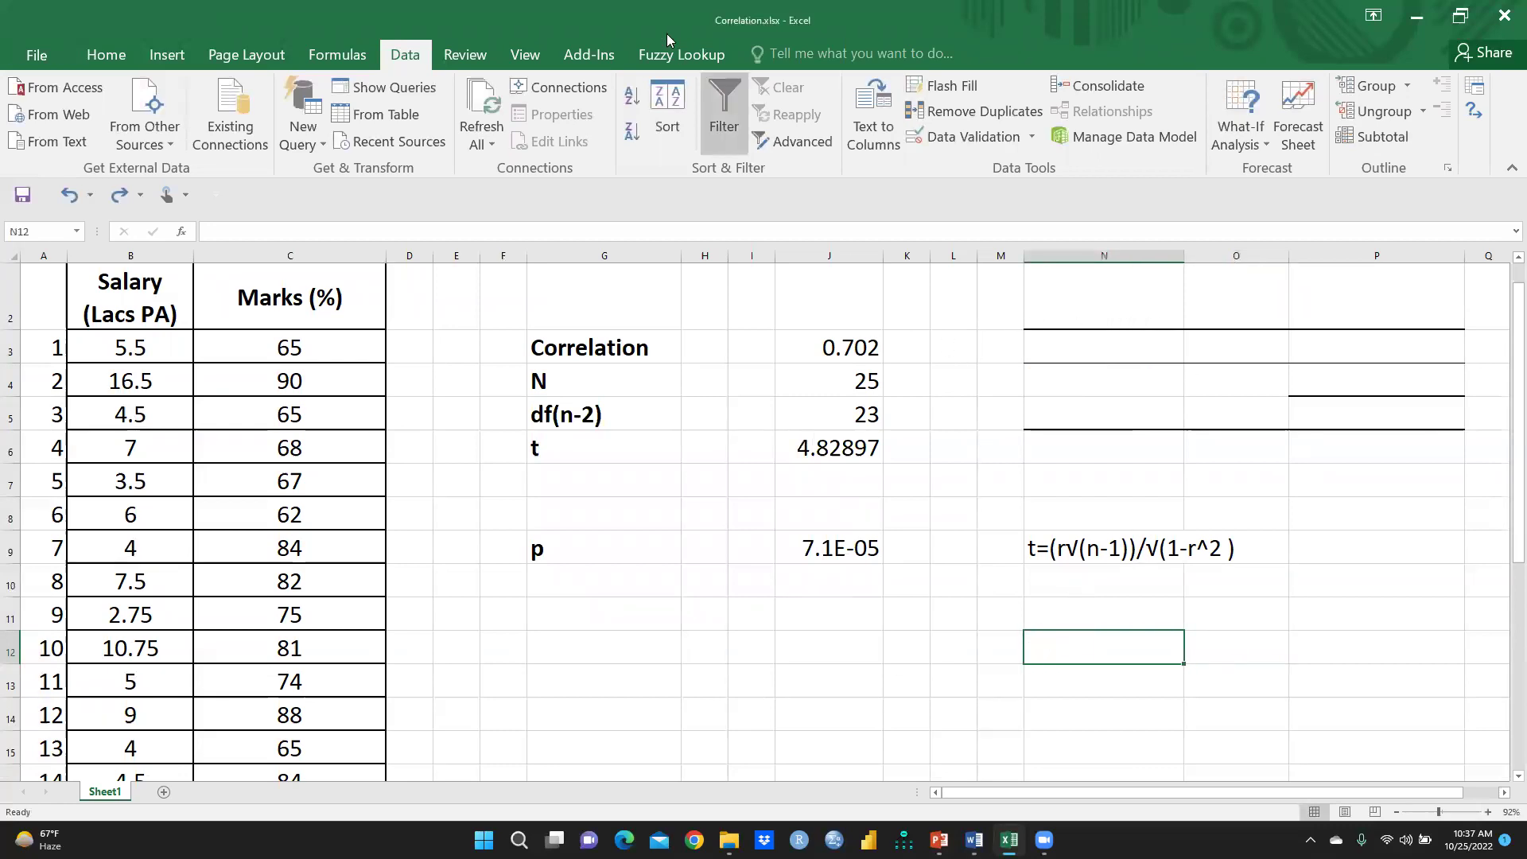
Open the Correlation analysis tool from the Data Analysis tools, with cell N3 selected
left_click(1095, 335)
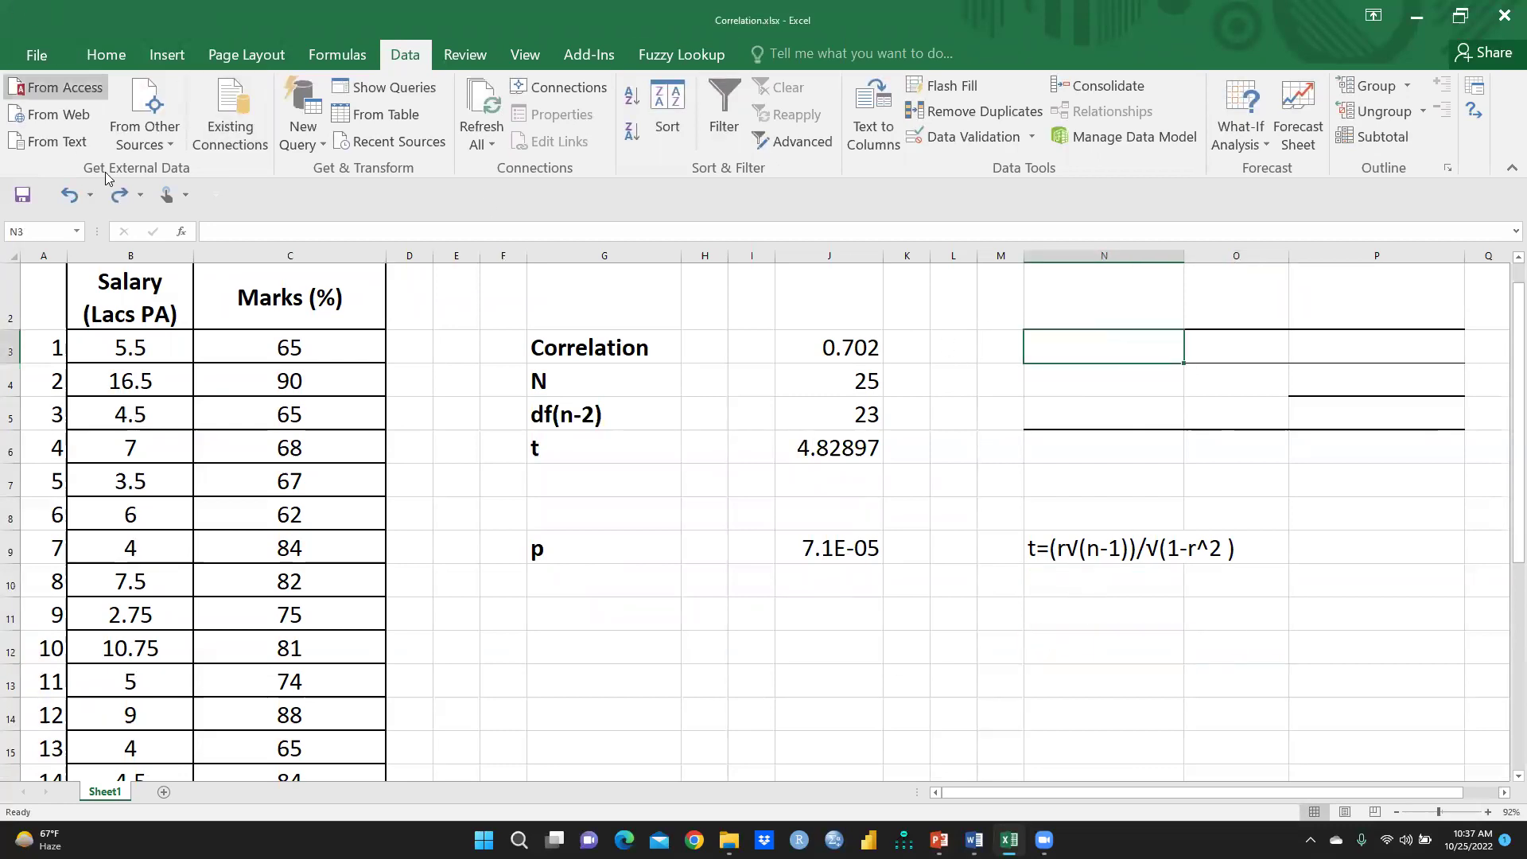
left_click(1478, 87)
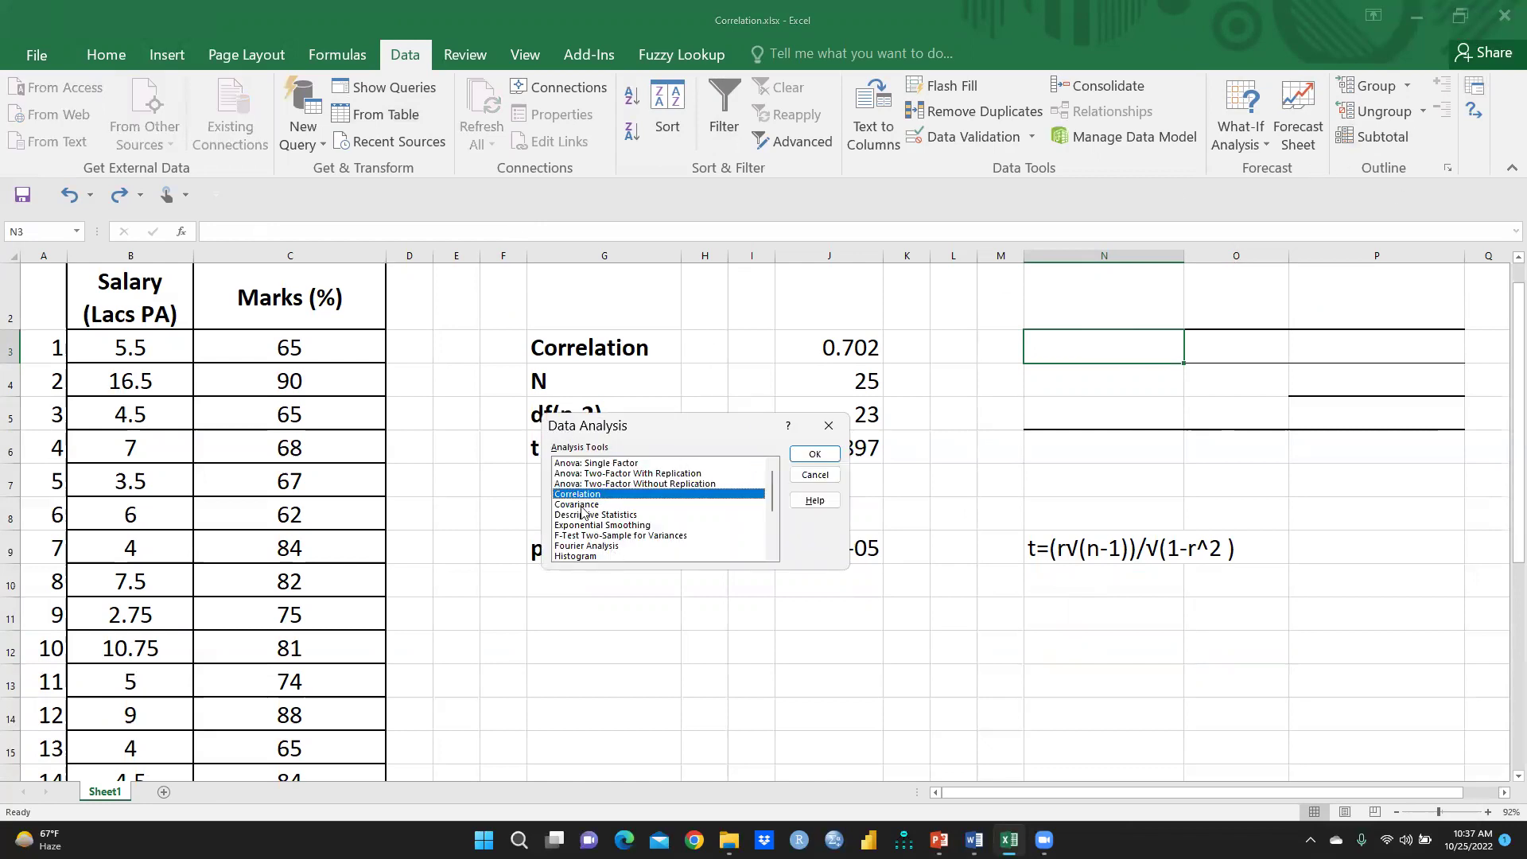
left_click(814, 455)
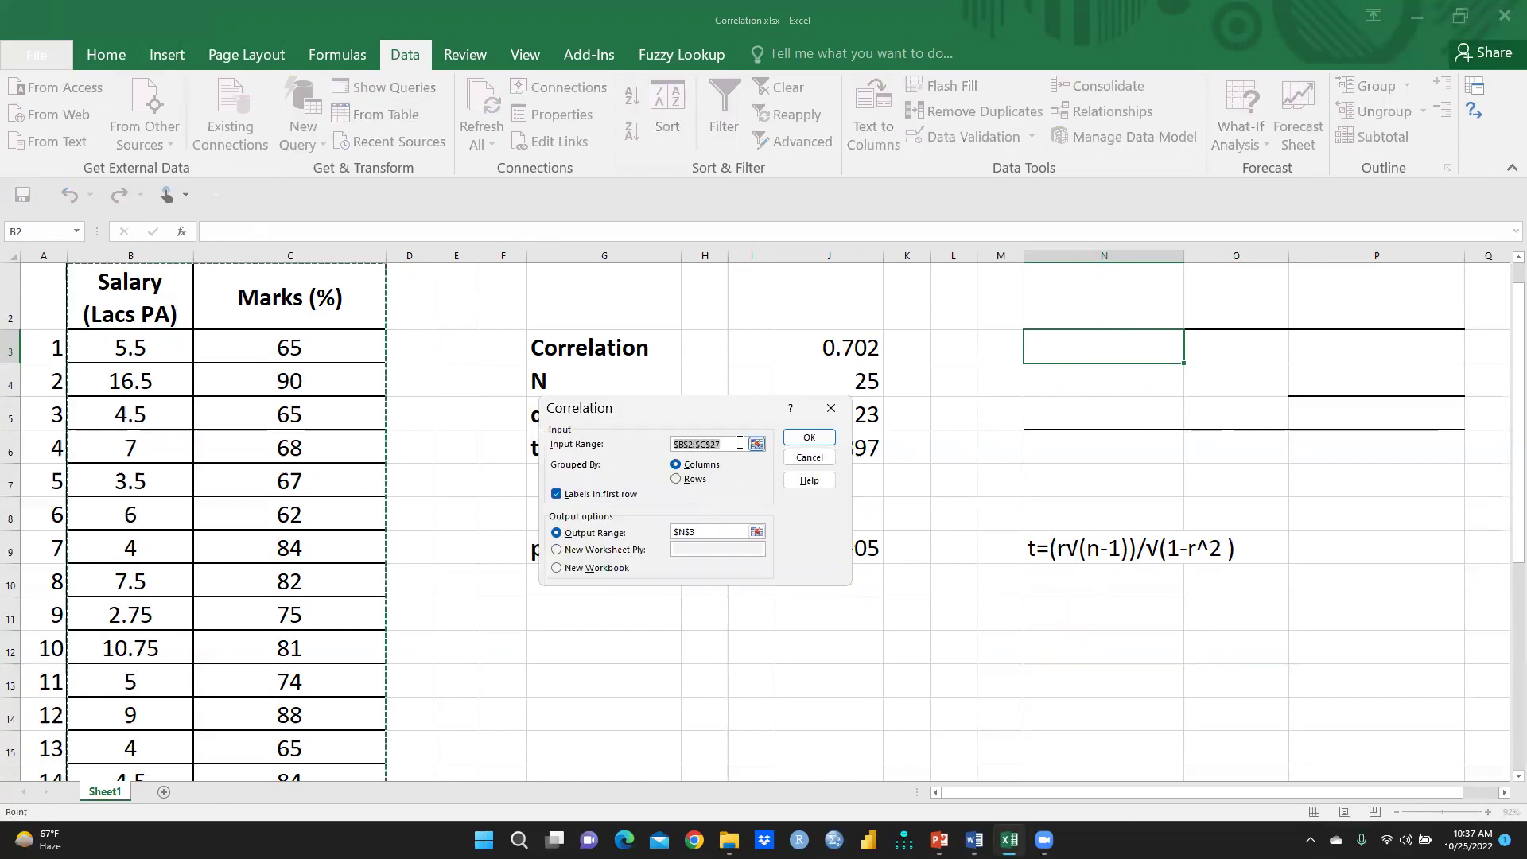
Clear the input and output ranges of the Correlation analysis and turn off the labels in first row option
key("BackSpace")
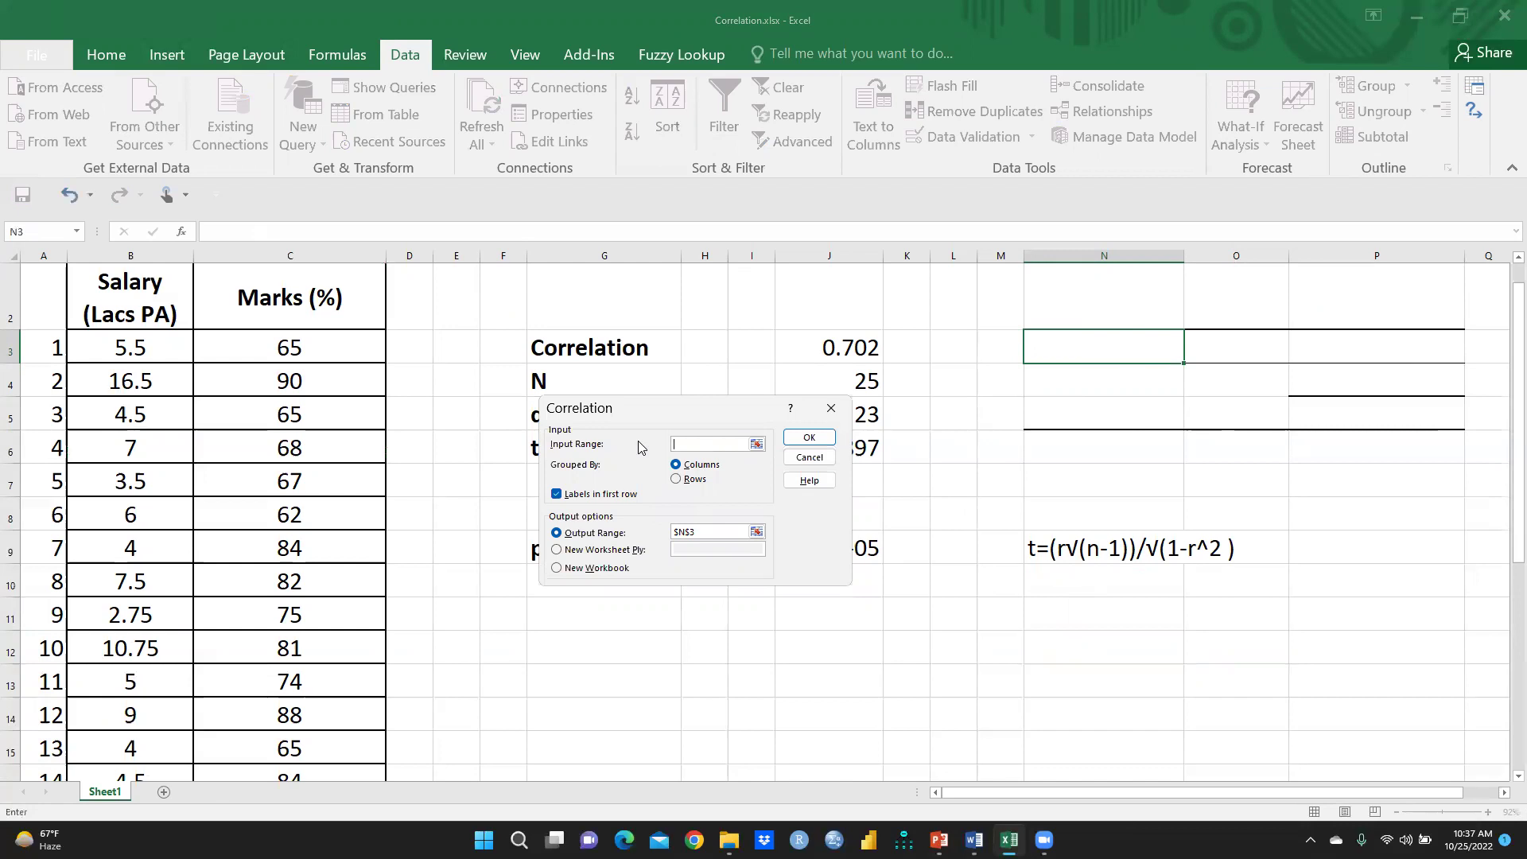
left_click(556, 494)
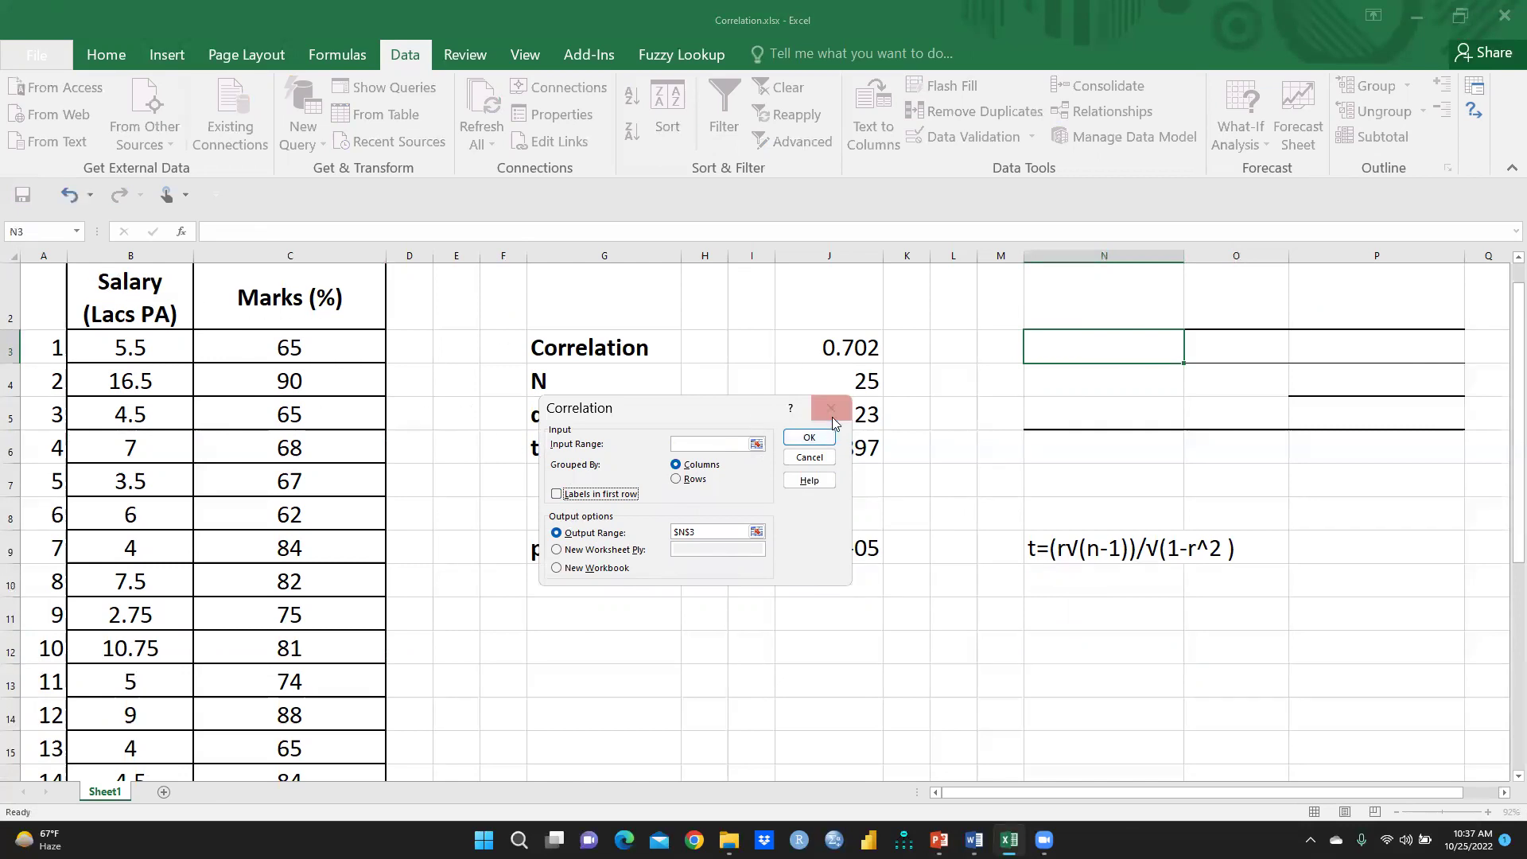
double_click(700, 530)
key("BackSpace")
Set the correlation input range to the salary and marks data B2:C27 and enable labels in first row
left_click(692, 439)
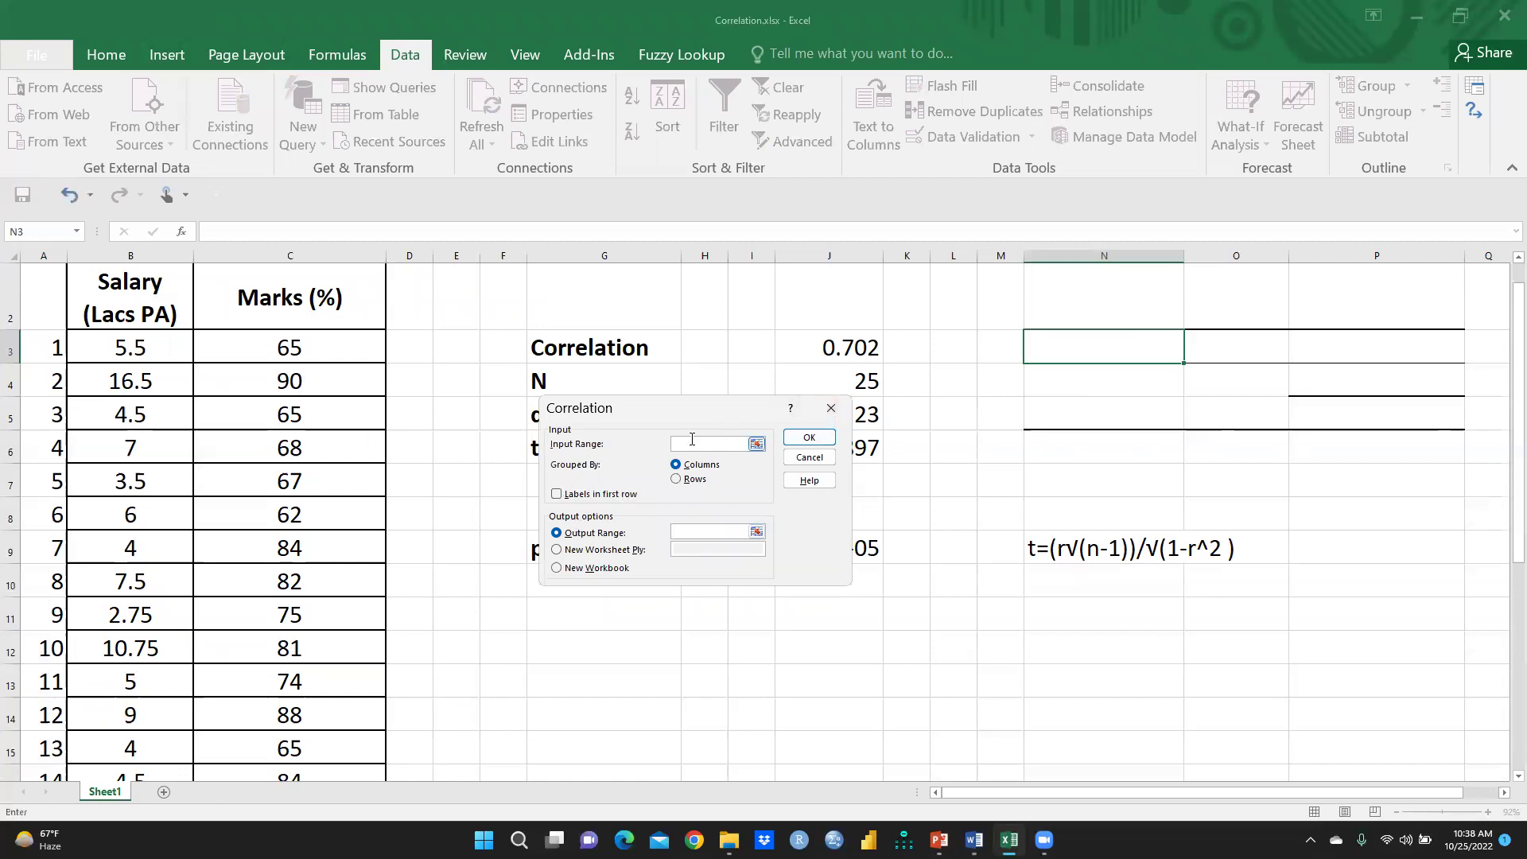
left_click_drag(83, 268, 296, 751)
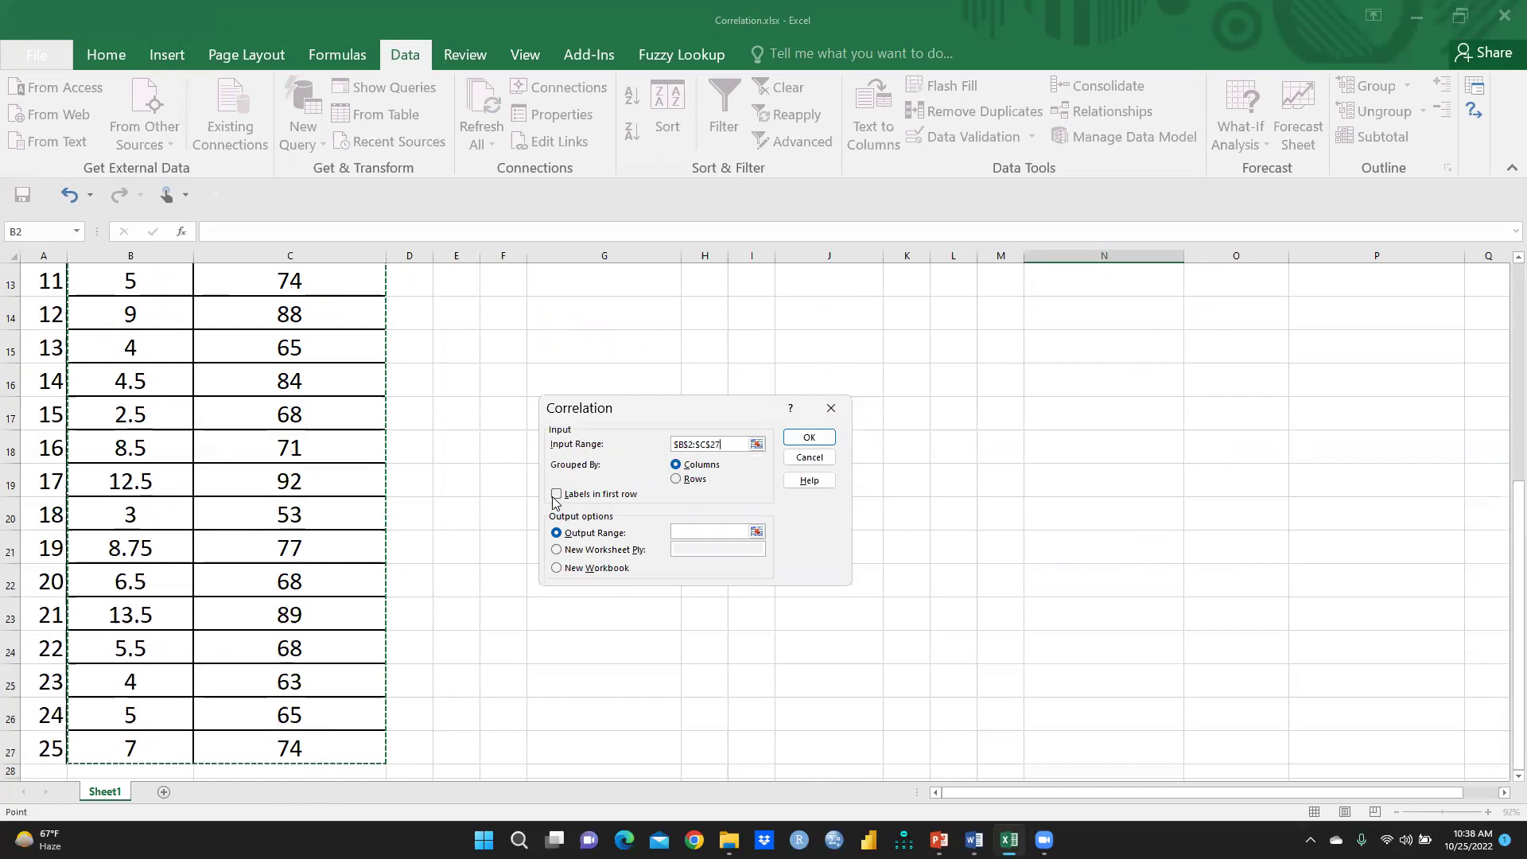
scroll(454, 456, "up", 4)
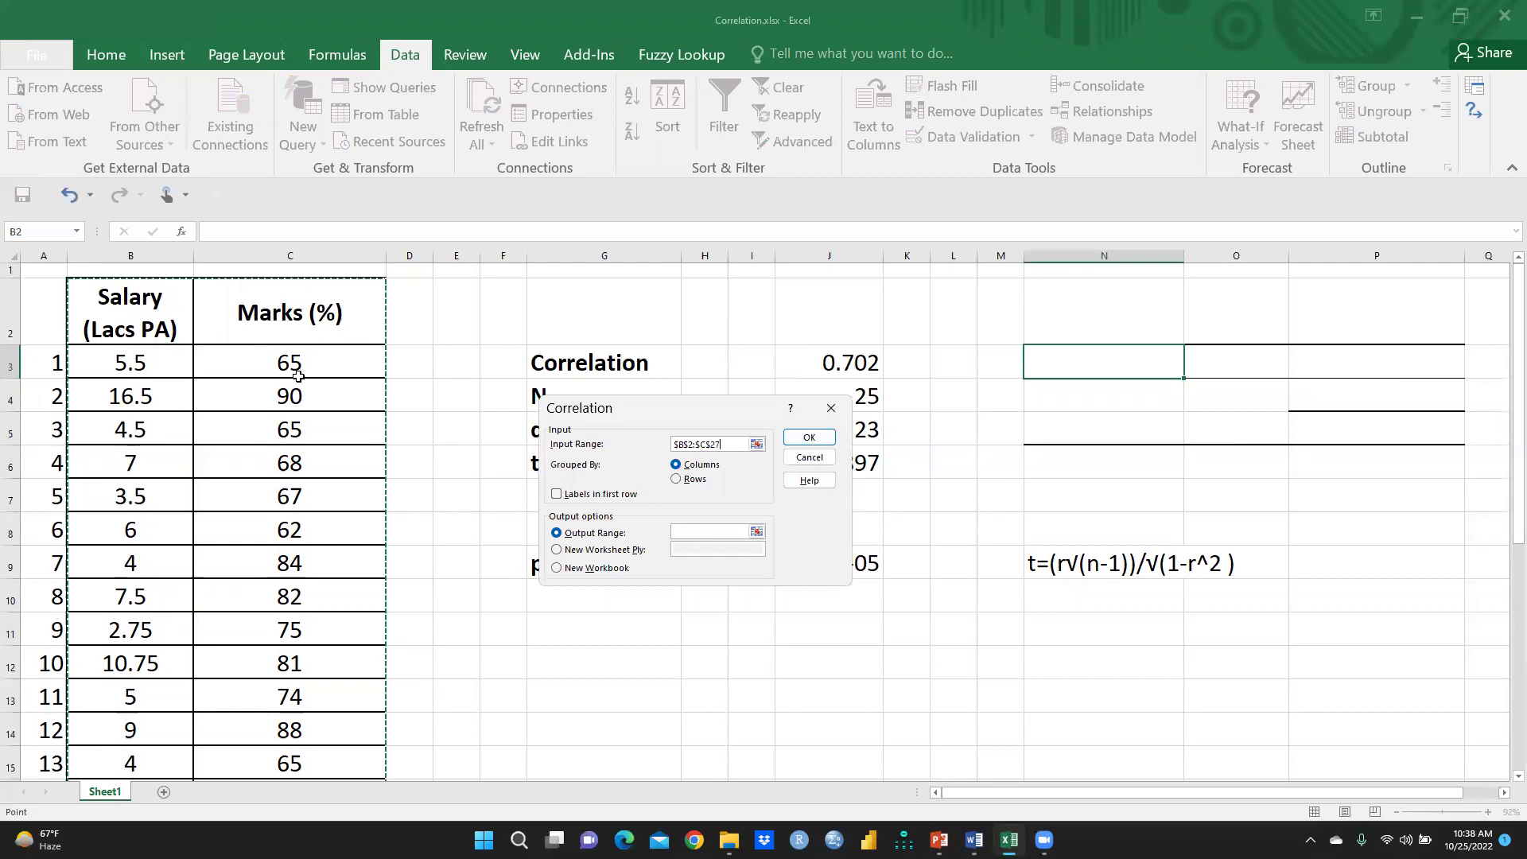
left_click(557, 494)
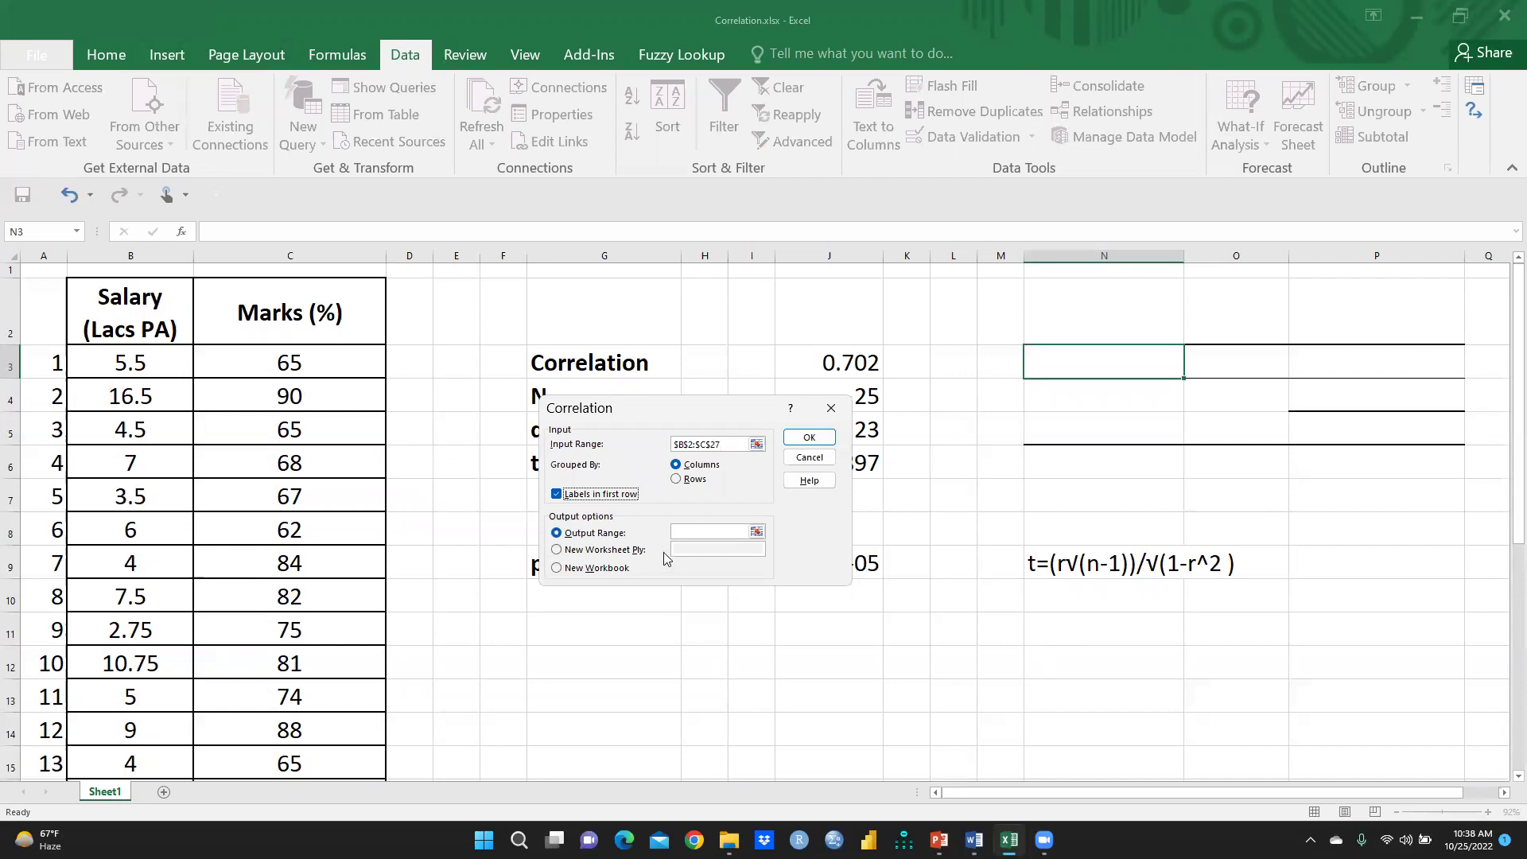
Set the correlation results to go to an output range starting at cell N12 on the current sheet
left_click(690, 531)
left_click(1058, 665)
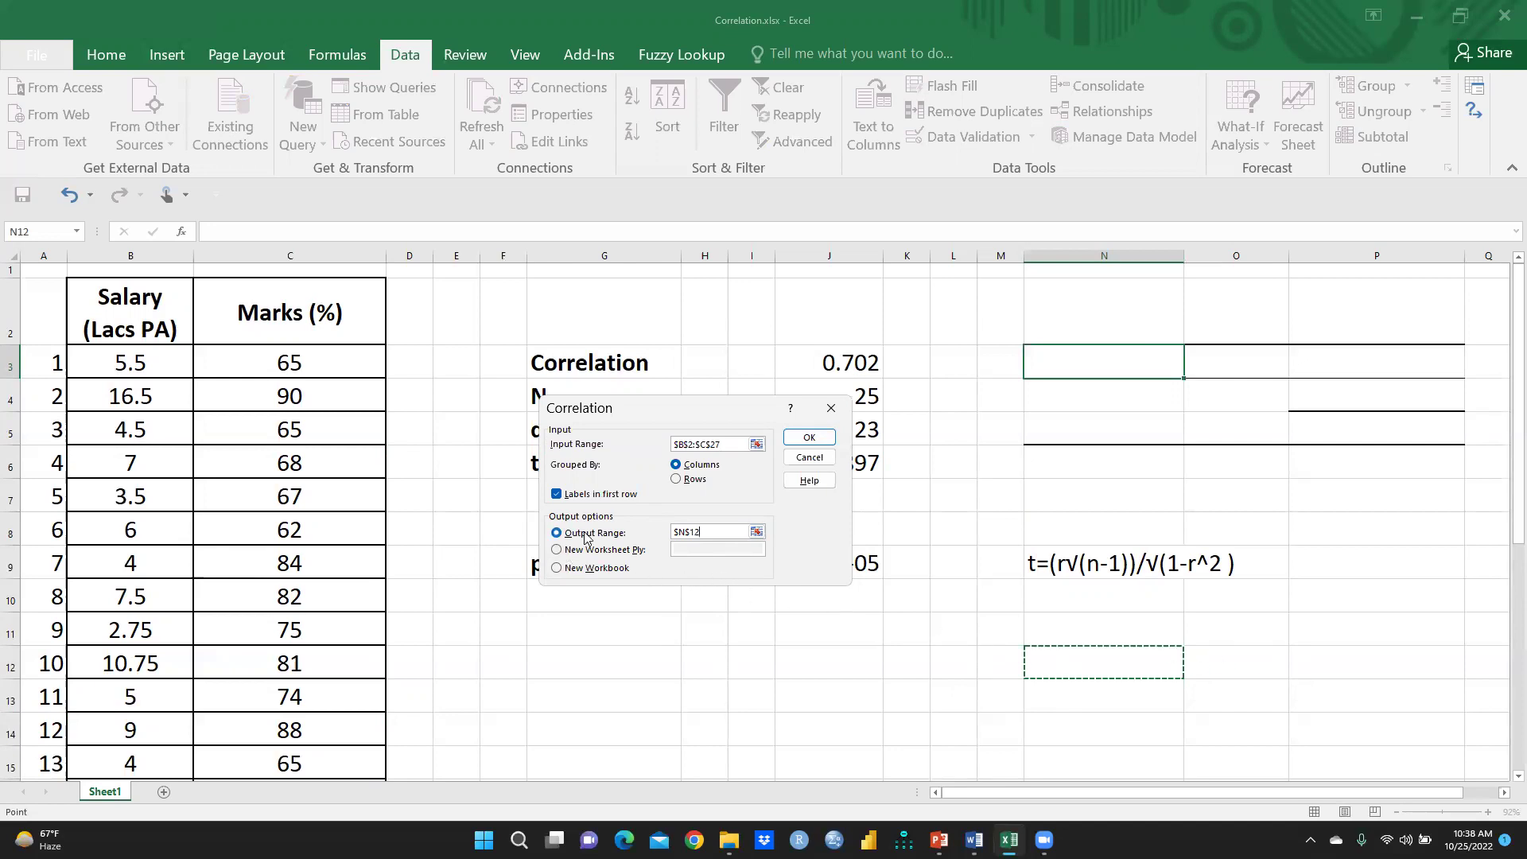
left_click(556, 550)
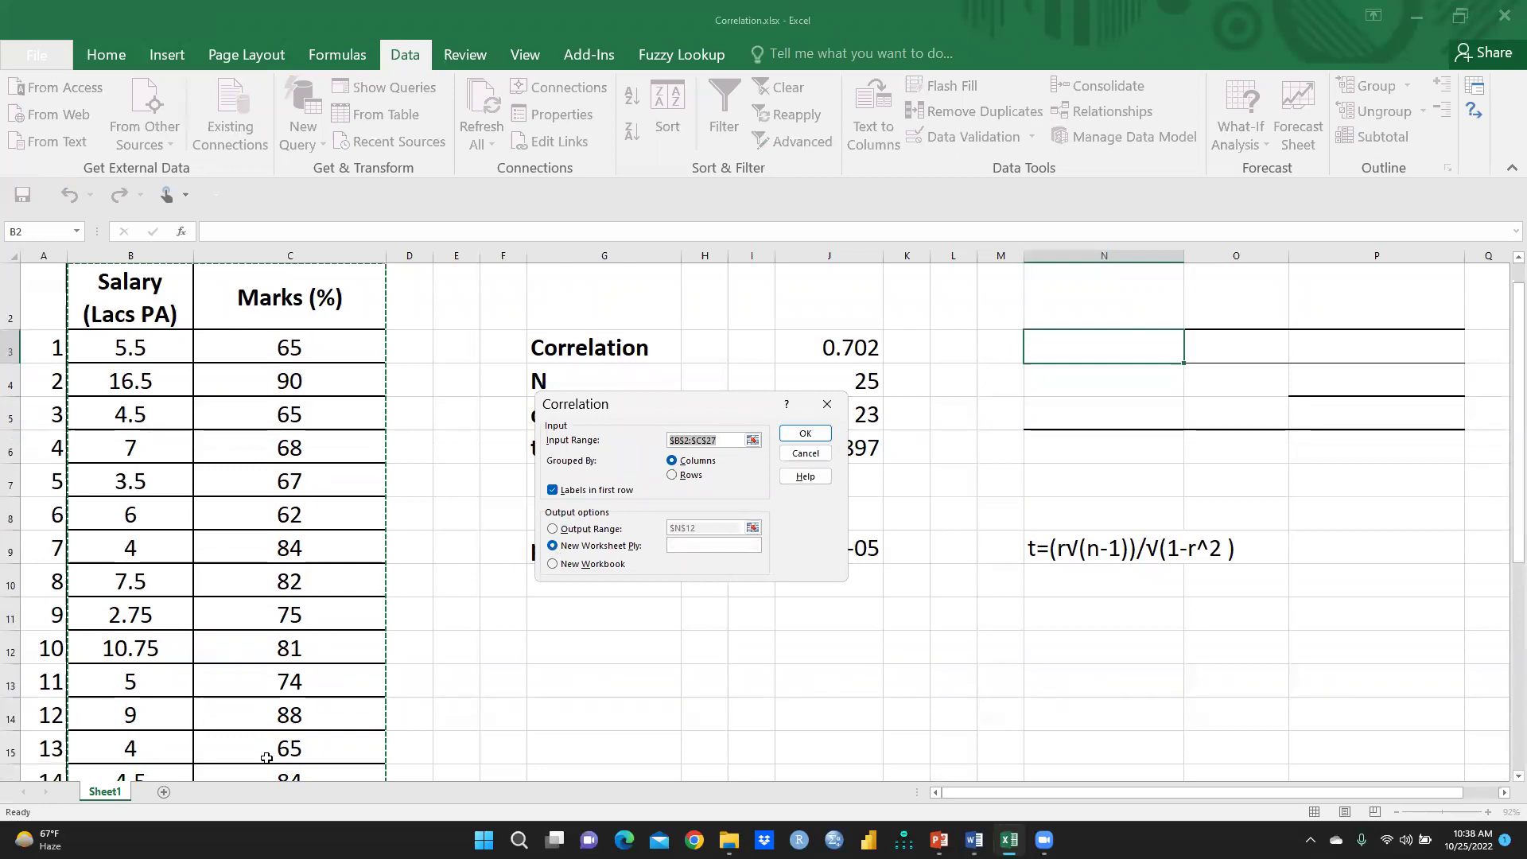
left_click(552, 529)
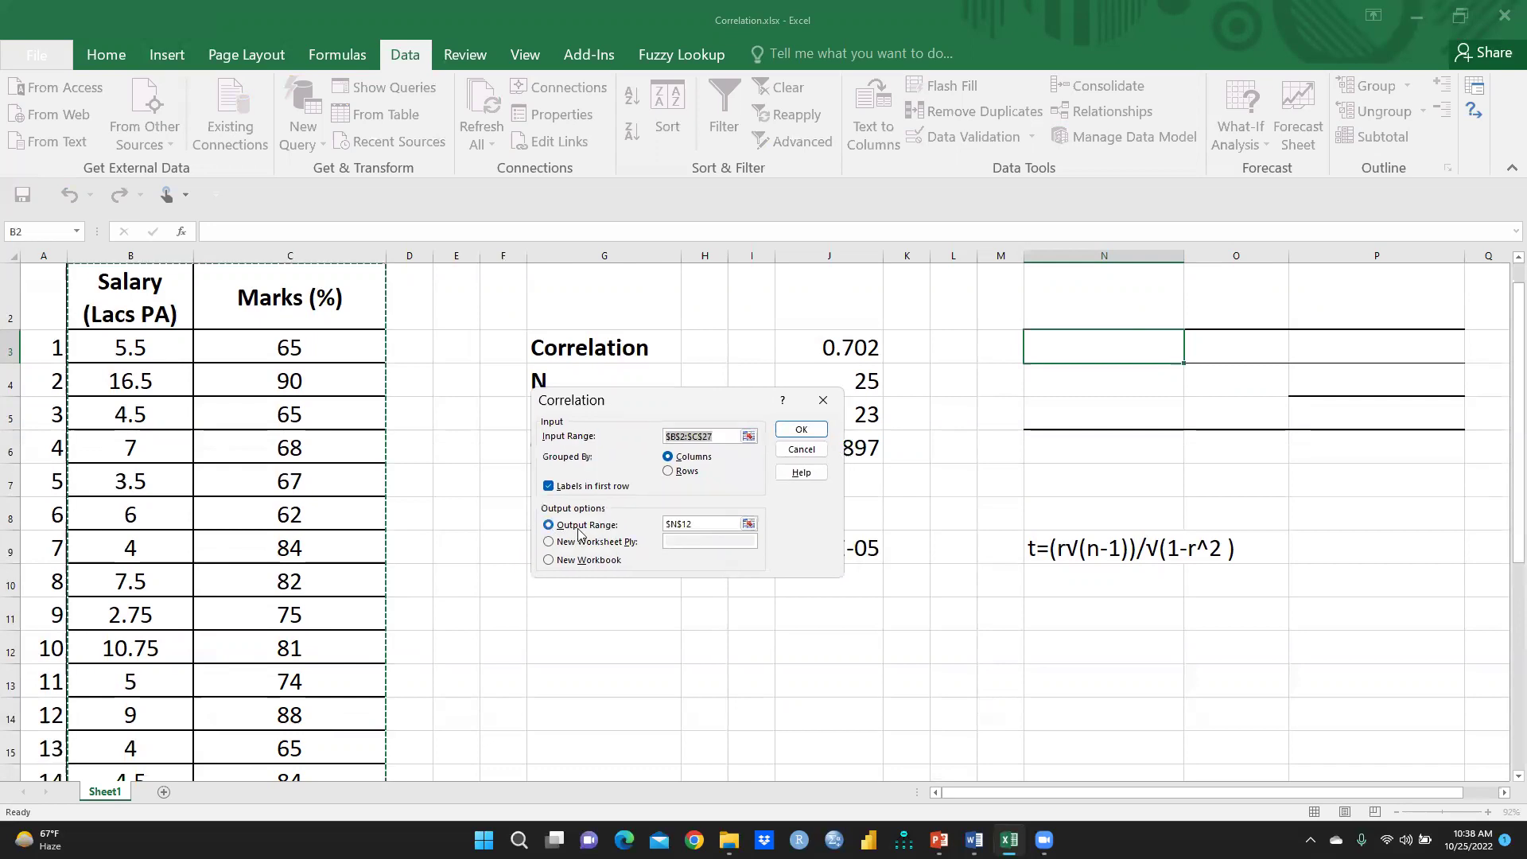
Try to run the correlation with N11 as the input range and N12 as the output range
left_click(1068, 610)
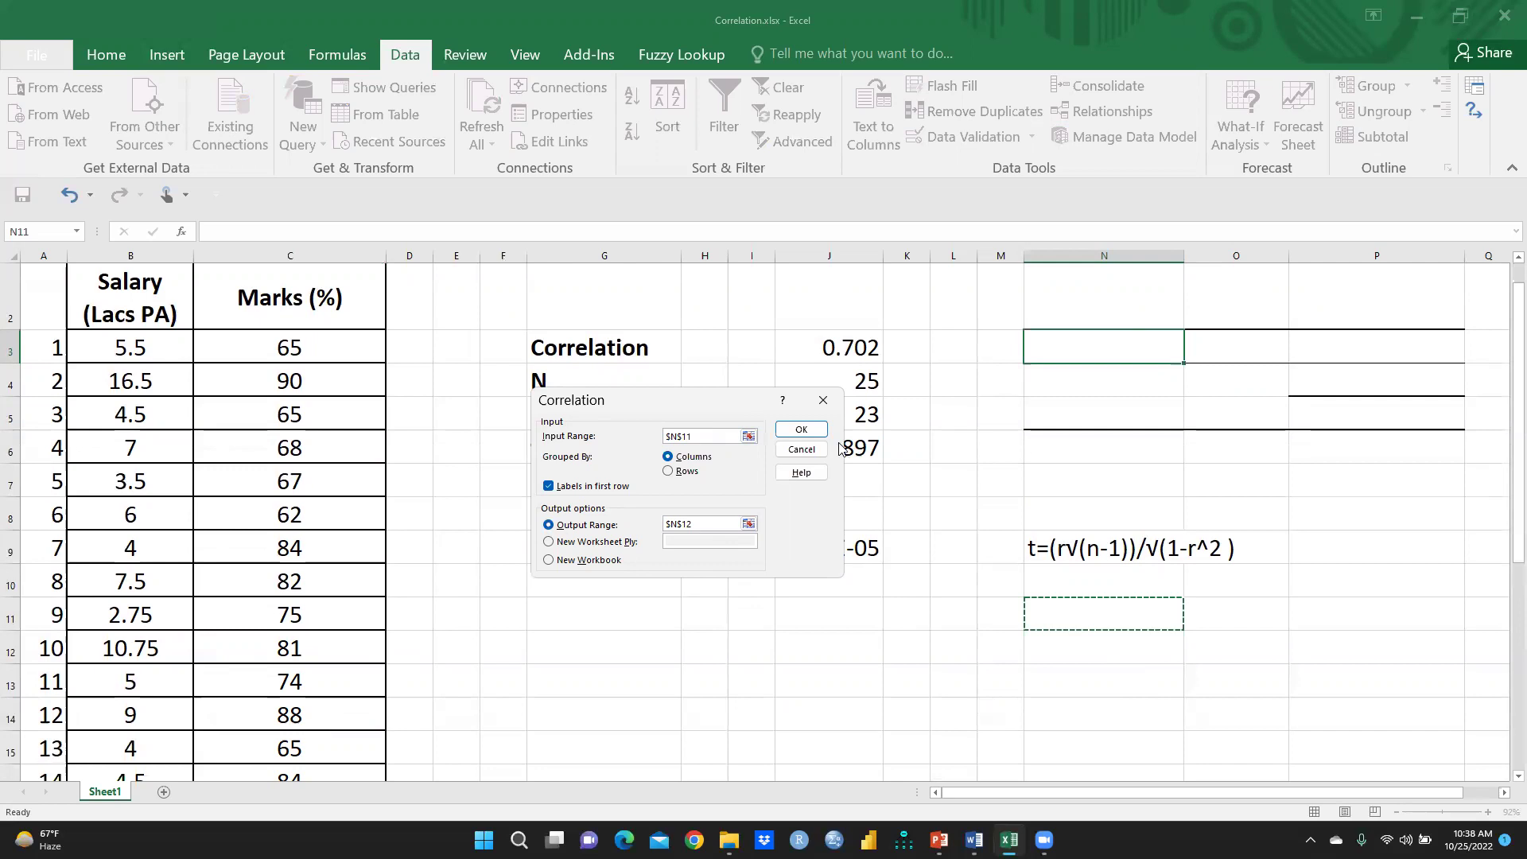
left_click(808, 431)
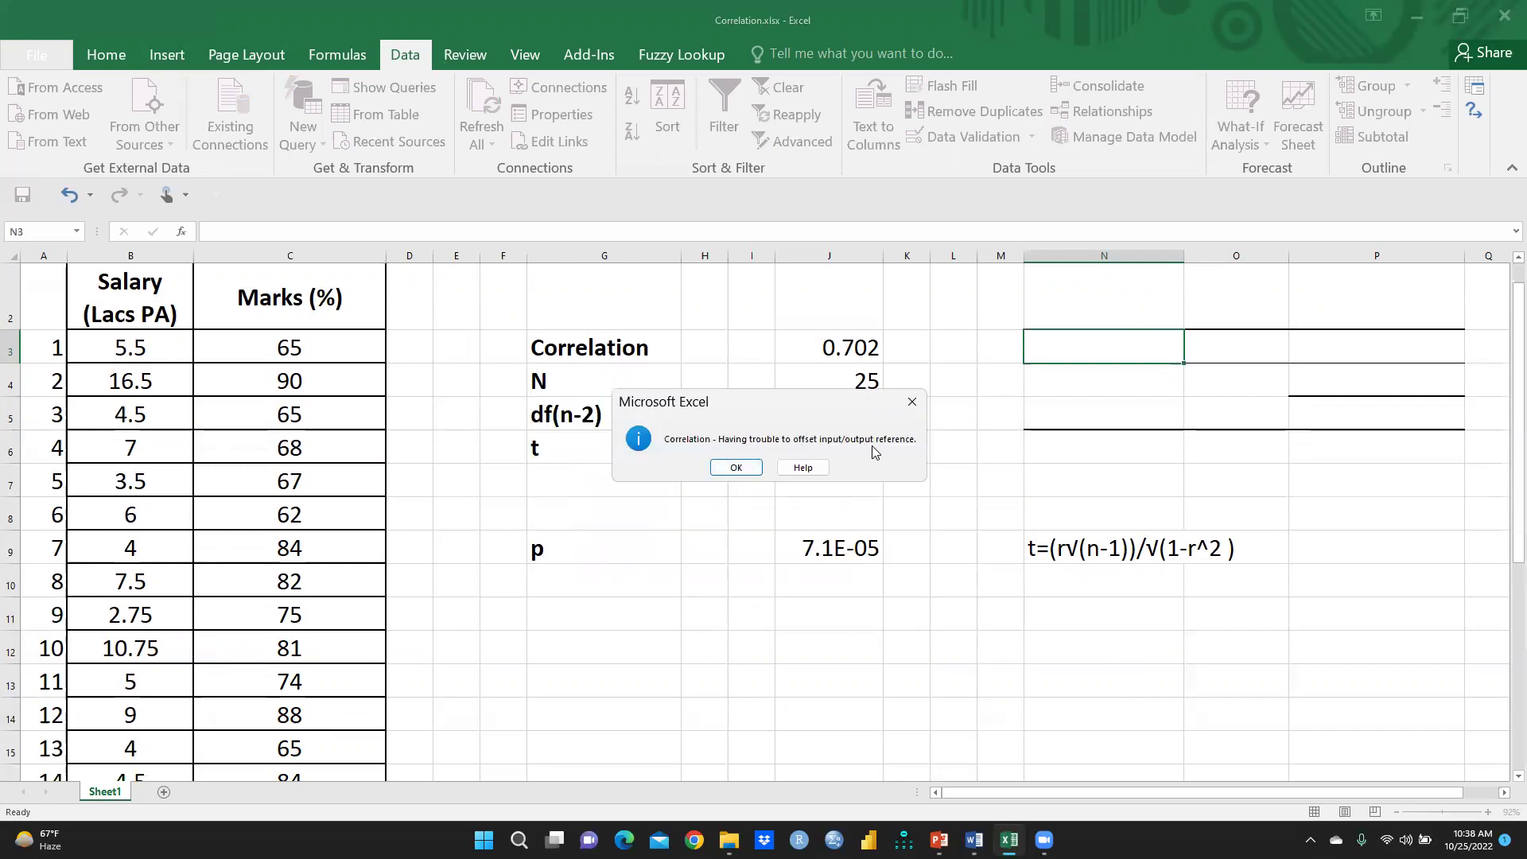
left_click(735, 467)
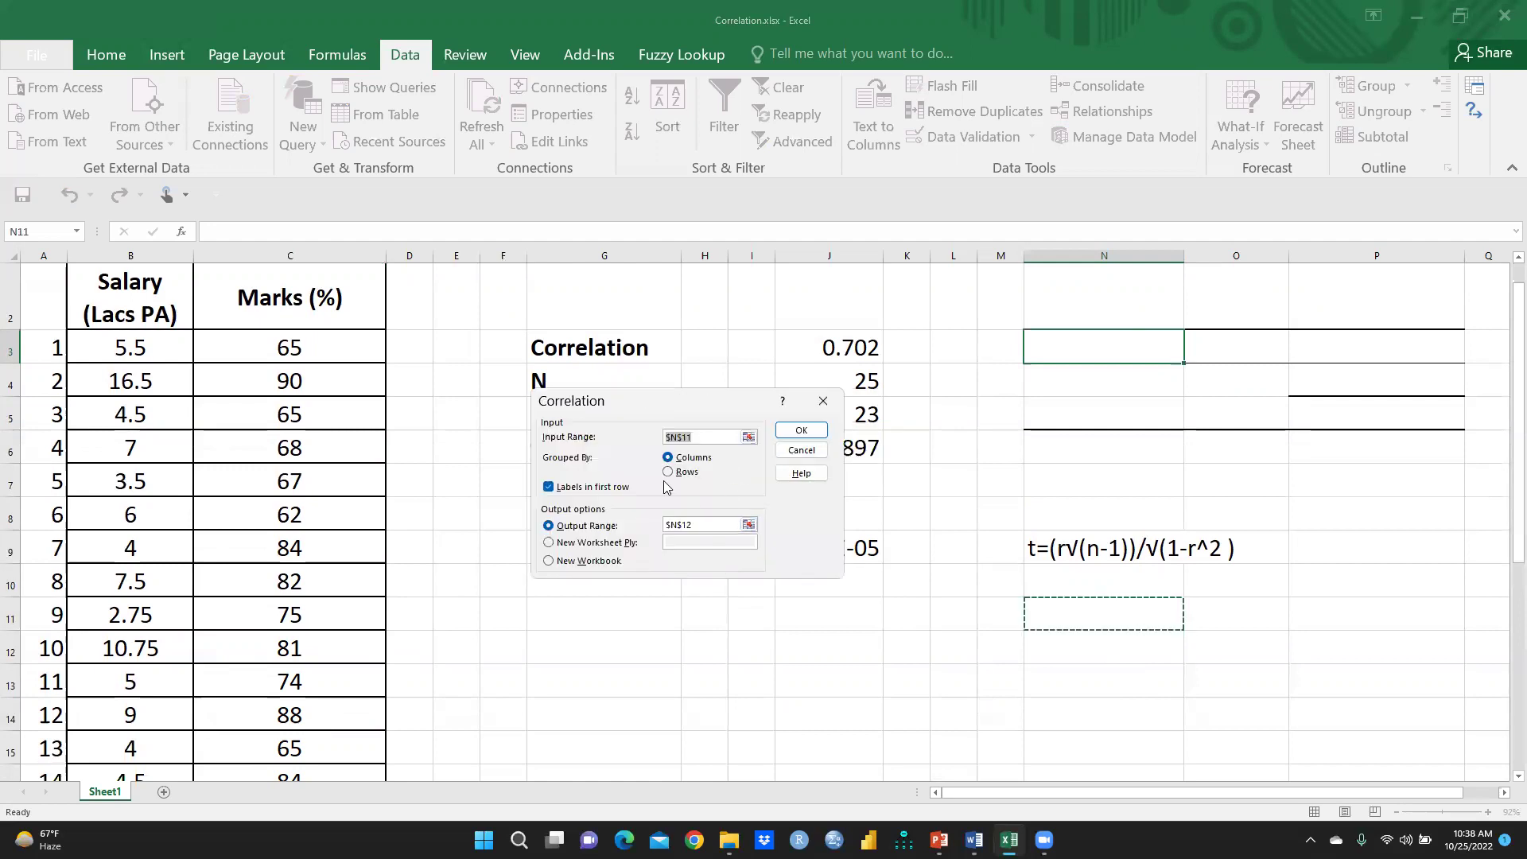
Clear the input range and the output range of the Correlation analysis
key("BackSpace")
left_click(716, 525)
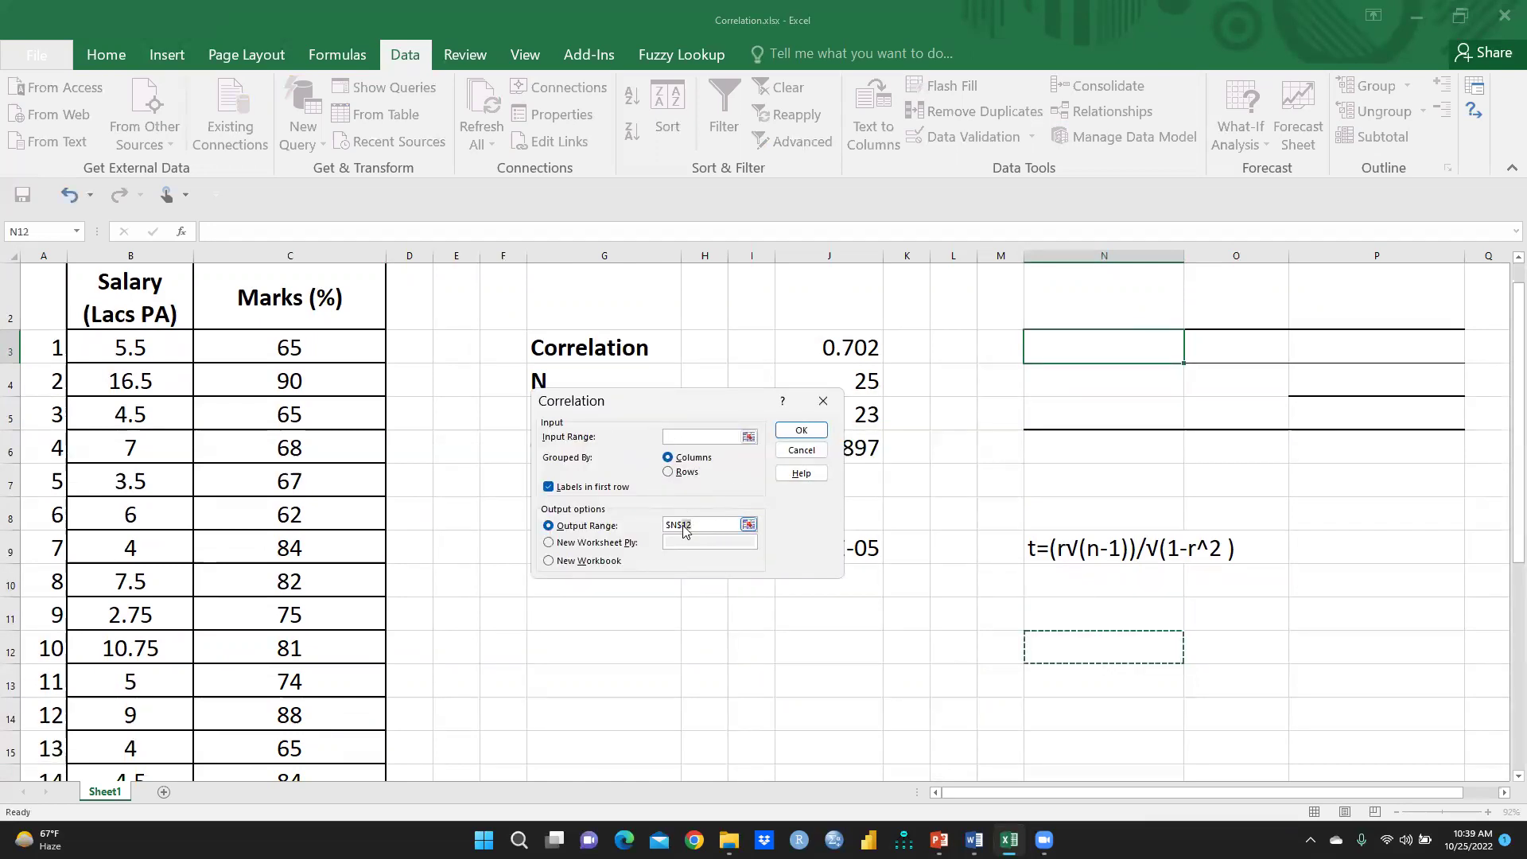
left_click_drag(682, 525, 695, 525)
left_click(690, 525)
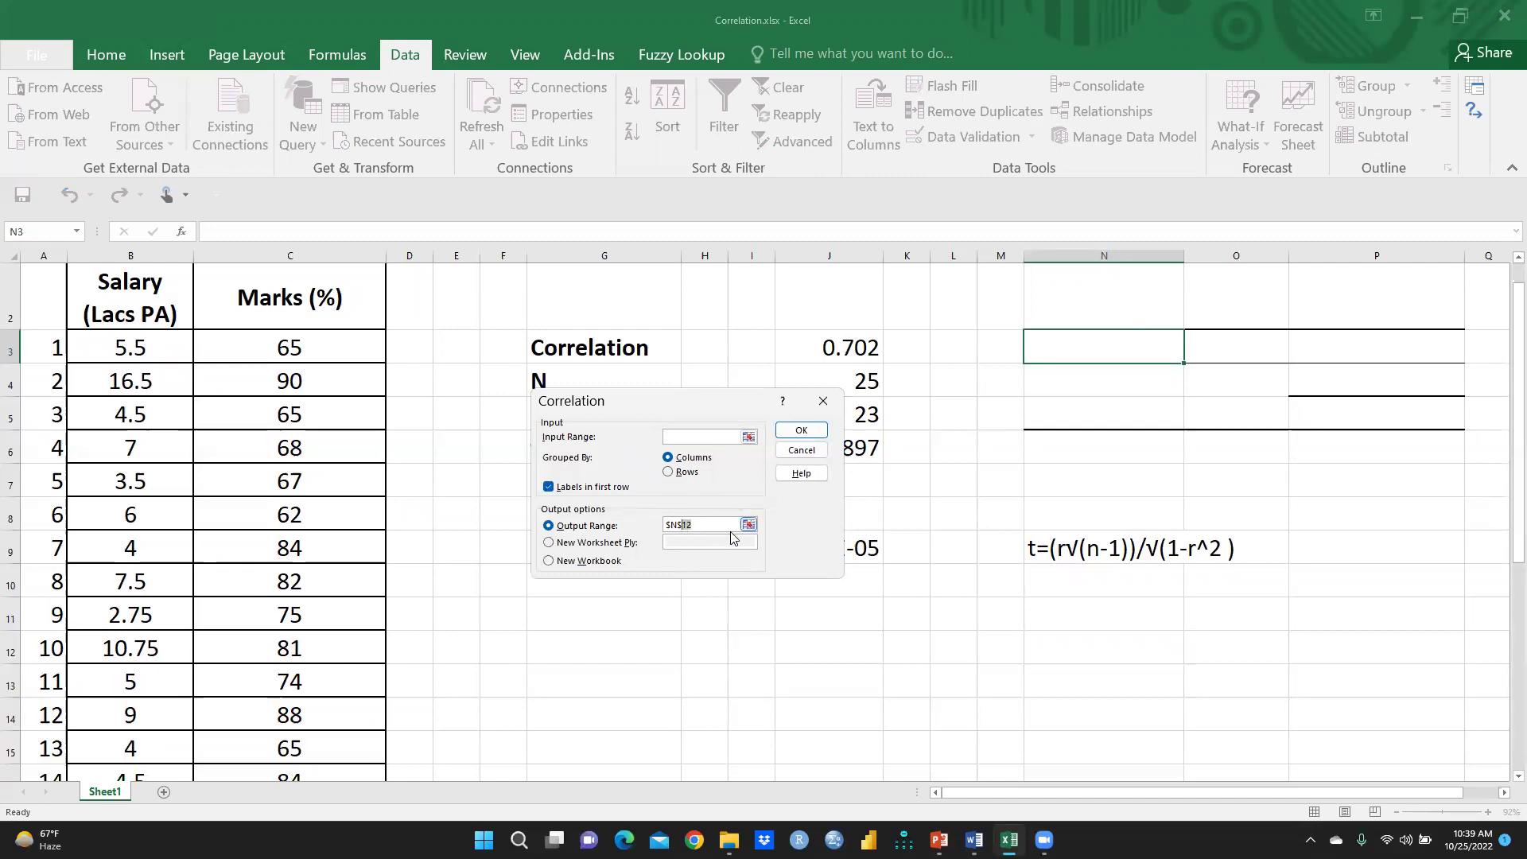
double_click(686, 525)
key("BackSpace")
Set the correlation input range to the salary and marks data B2:C27, with labels in first row enabled
left_click(684, 434)
left_click_drag(111, 291, 297, 746)
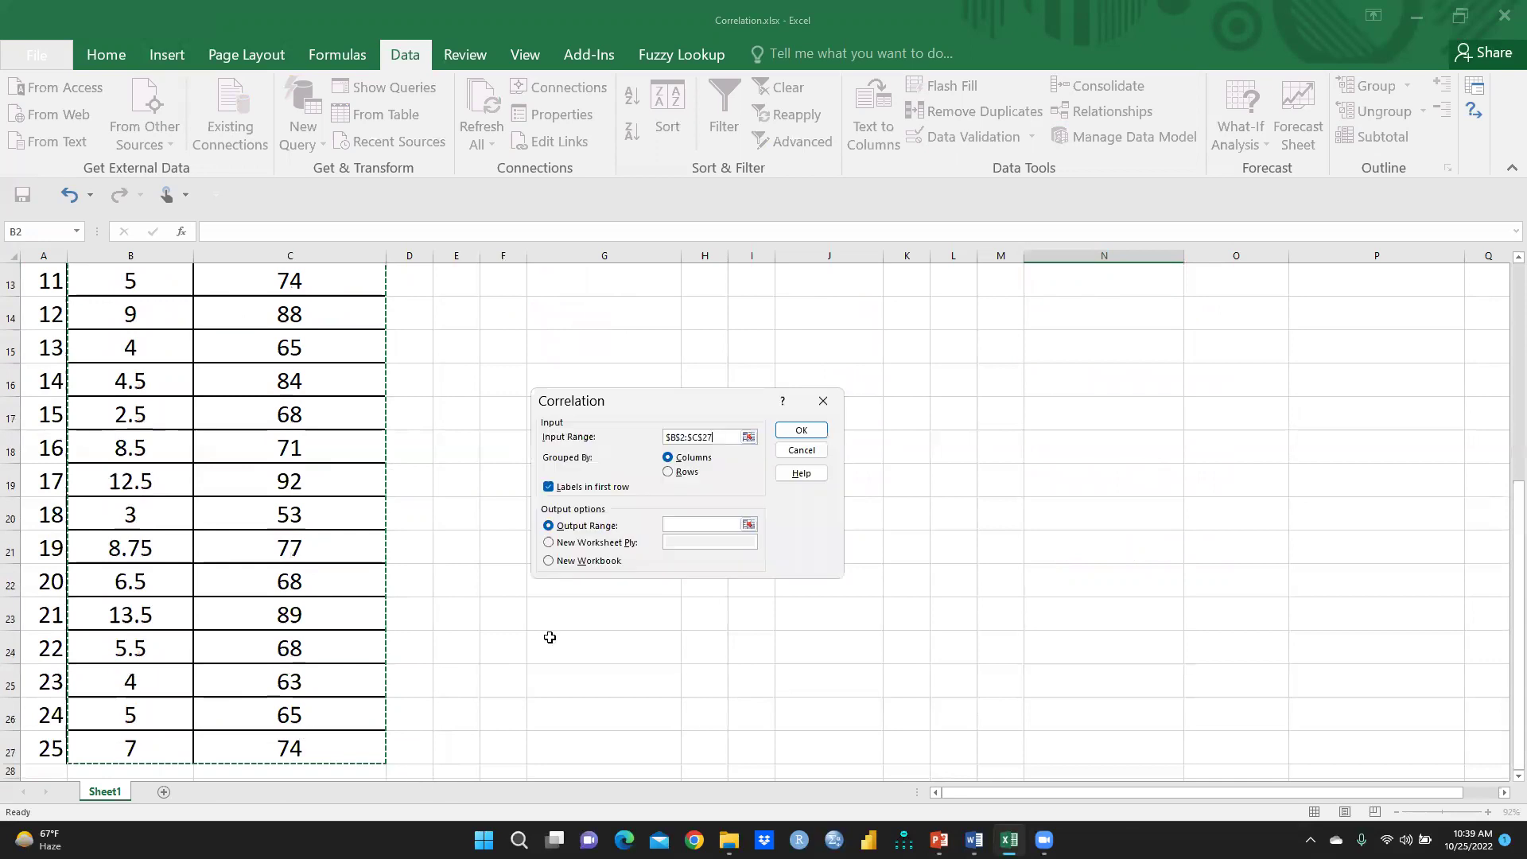
left_click(549, 487)
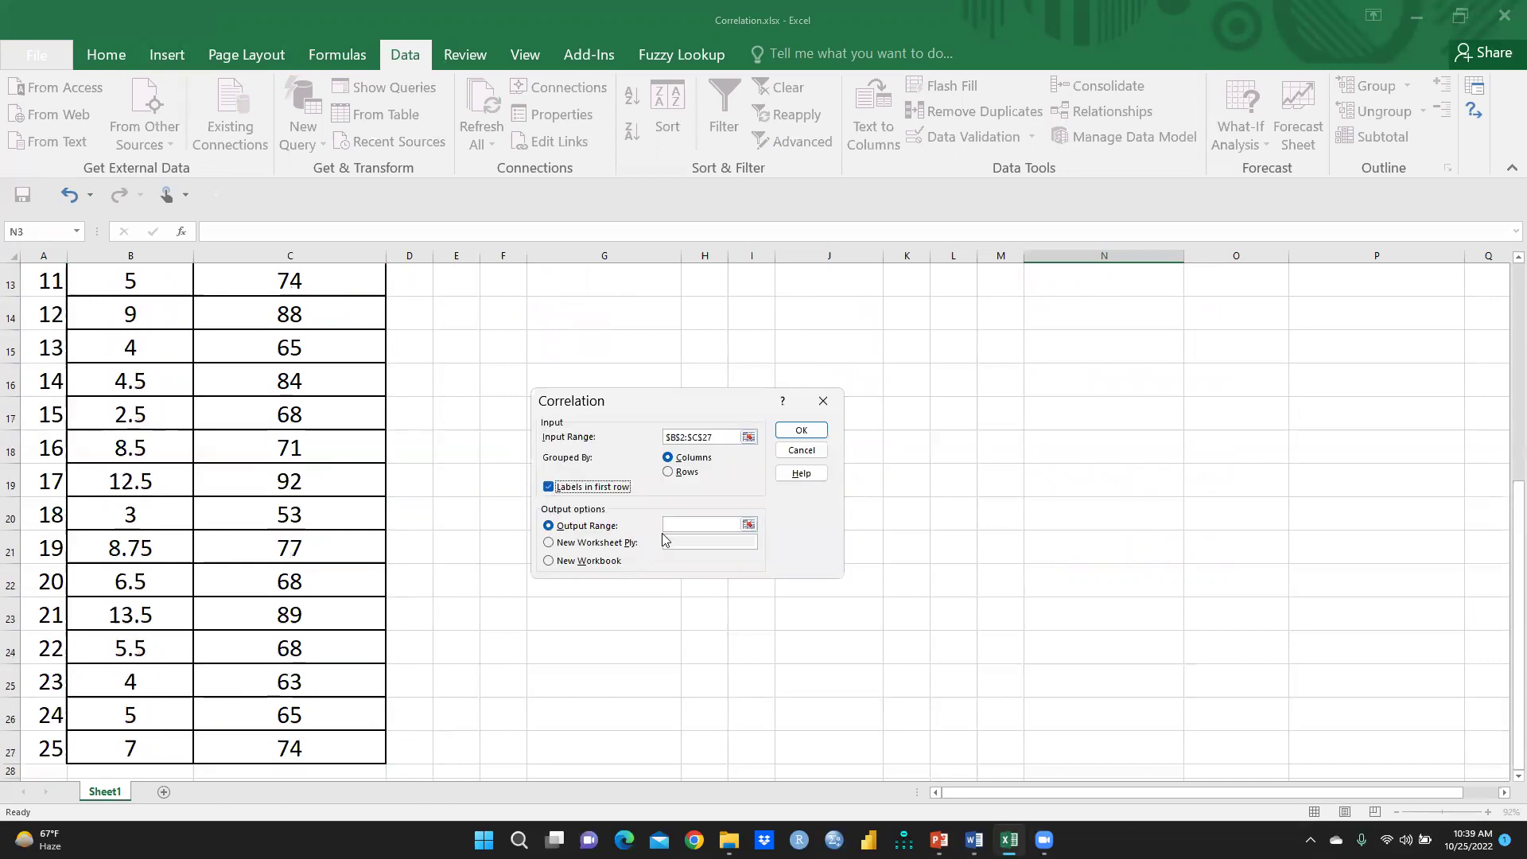
Set the output range to cell N12 and run the correlation analysis
left_click(675, 522)
scroll(1084, 412, "up", 3)
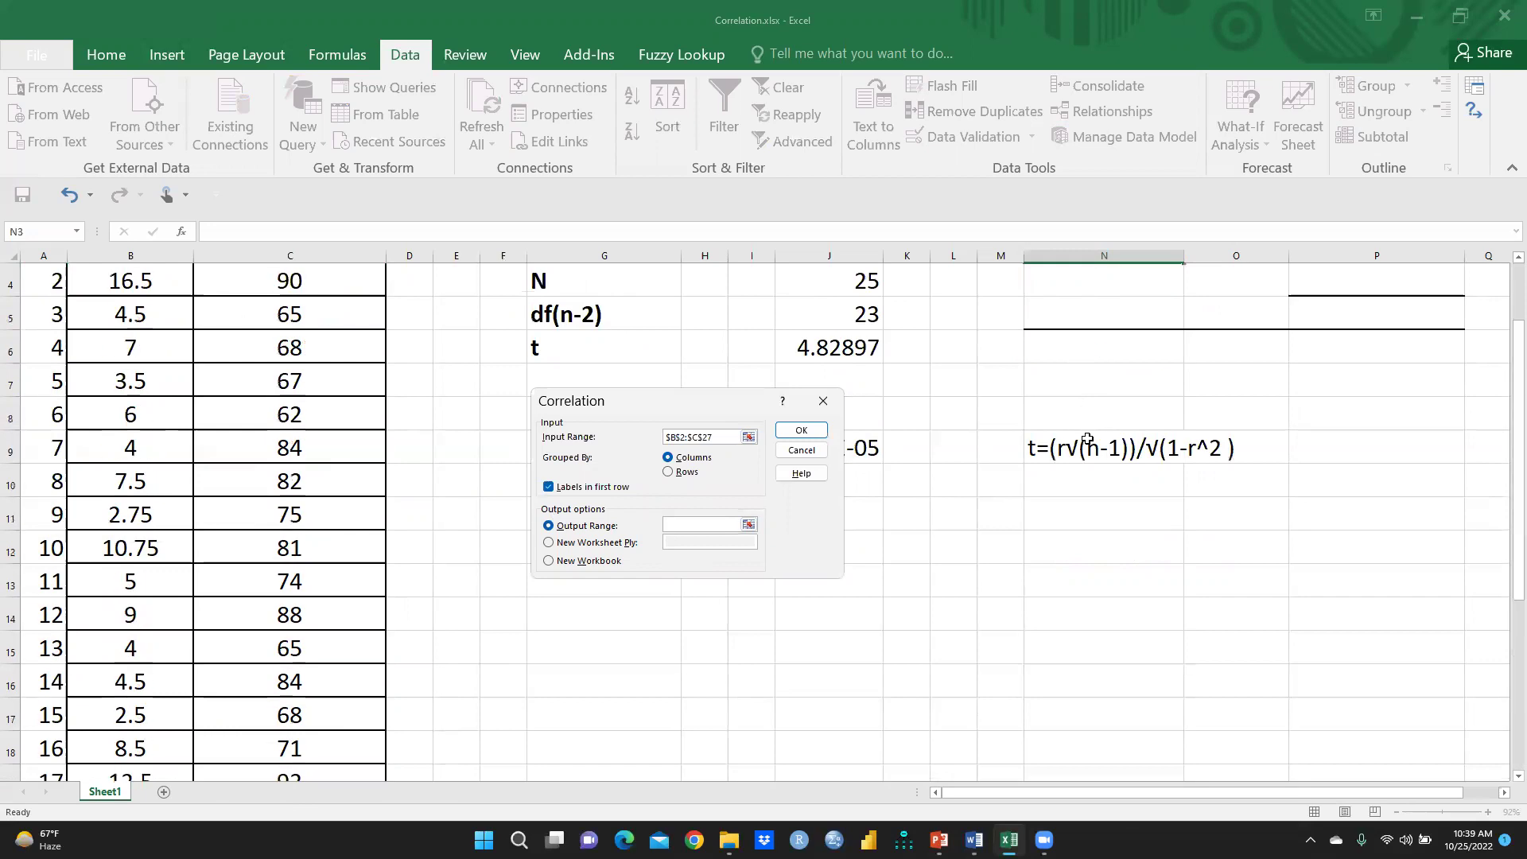
left_click(1046, 556)
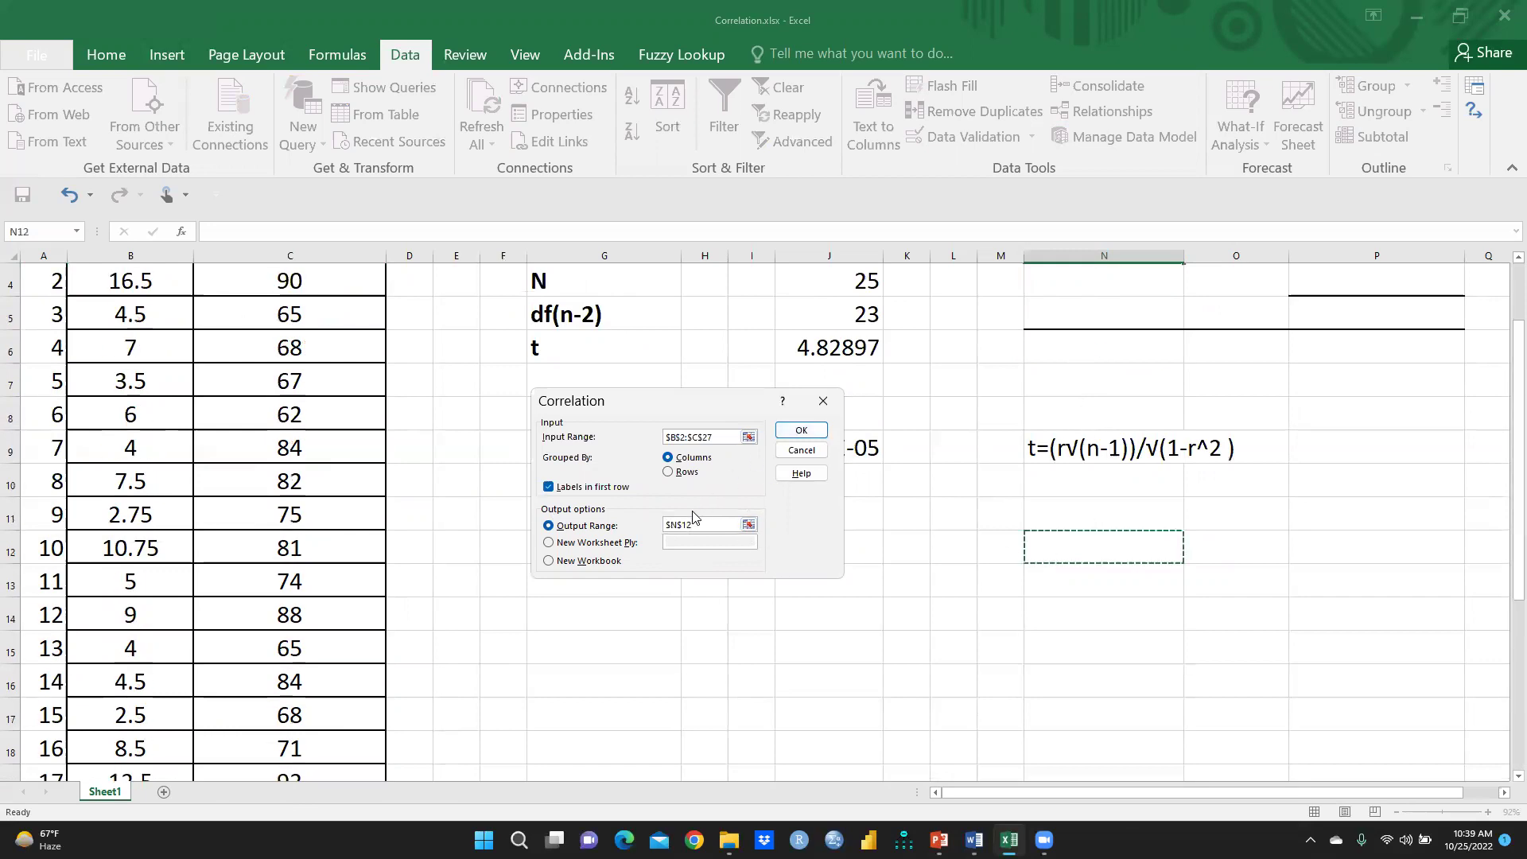
left_click(802, 430)
Set the font size of the correlation output table N12:P14 to 24
left_click_drag(1077, 535, 1423, 621)
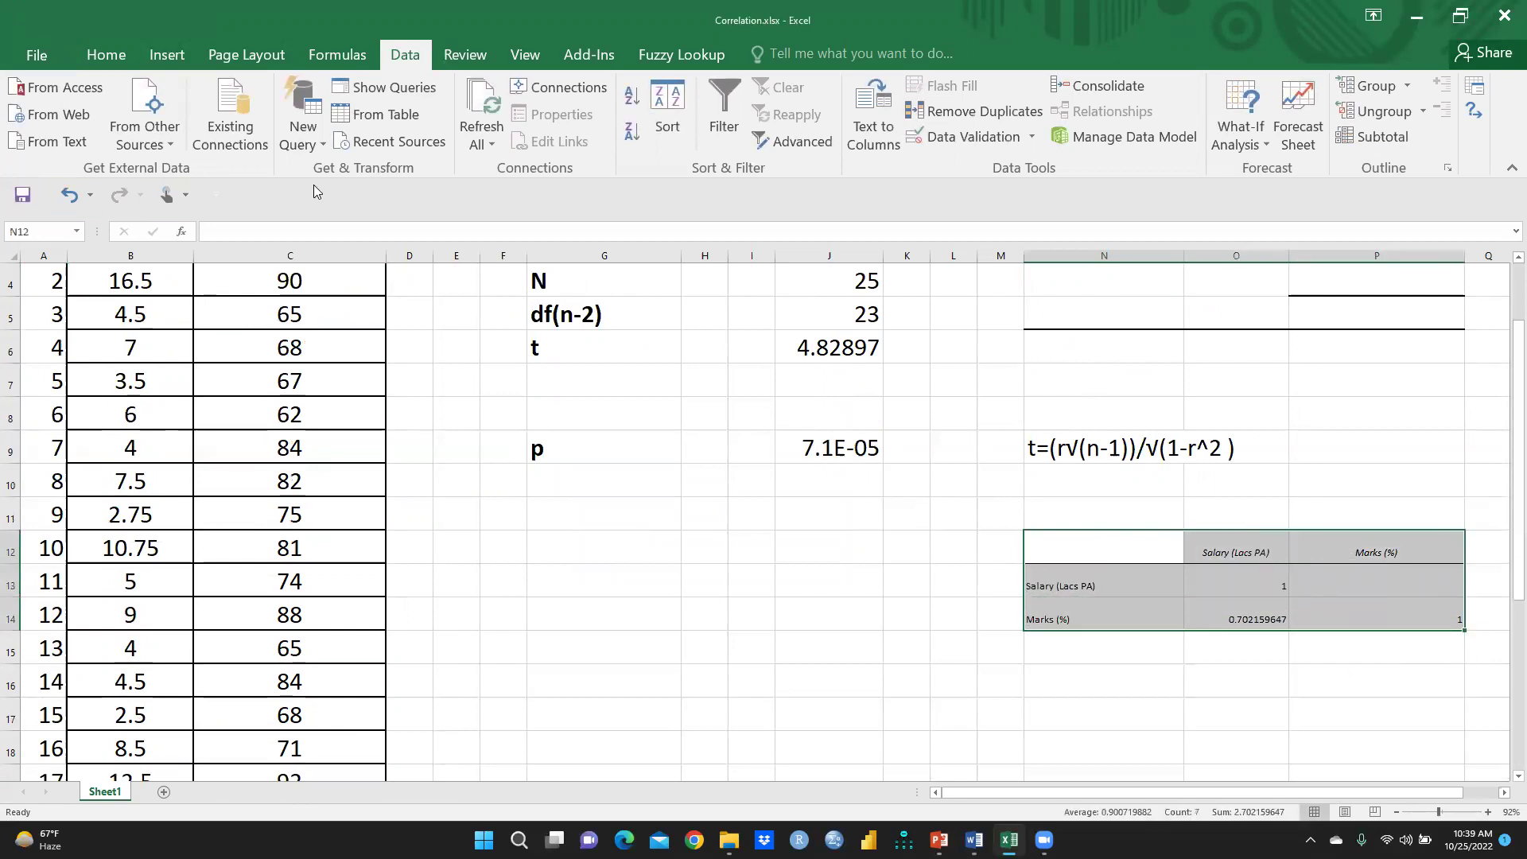
left_click(106, 54)
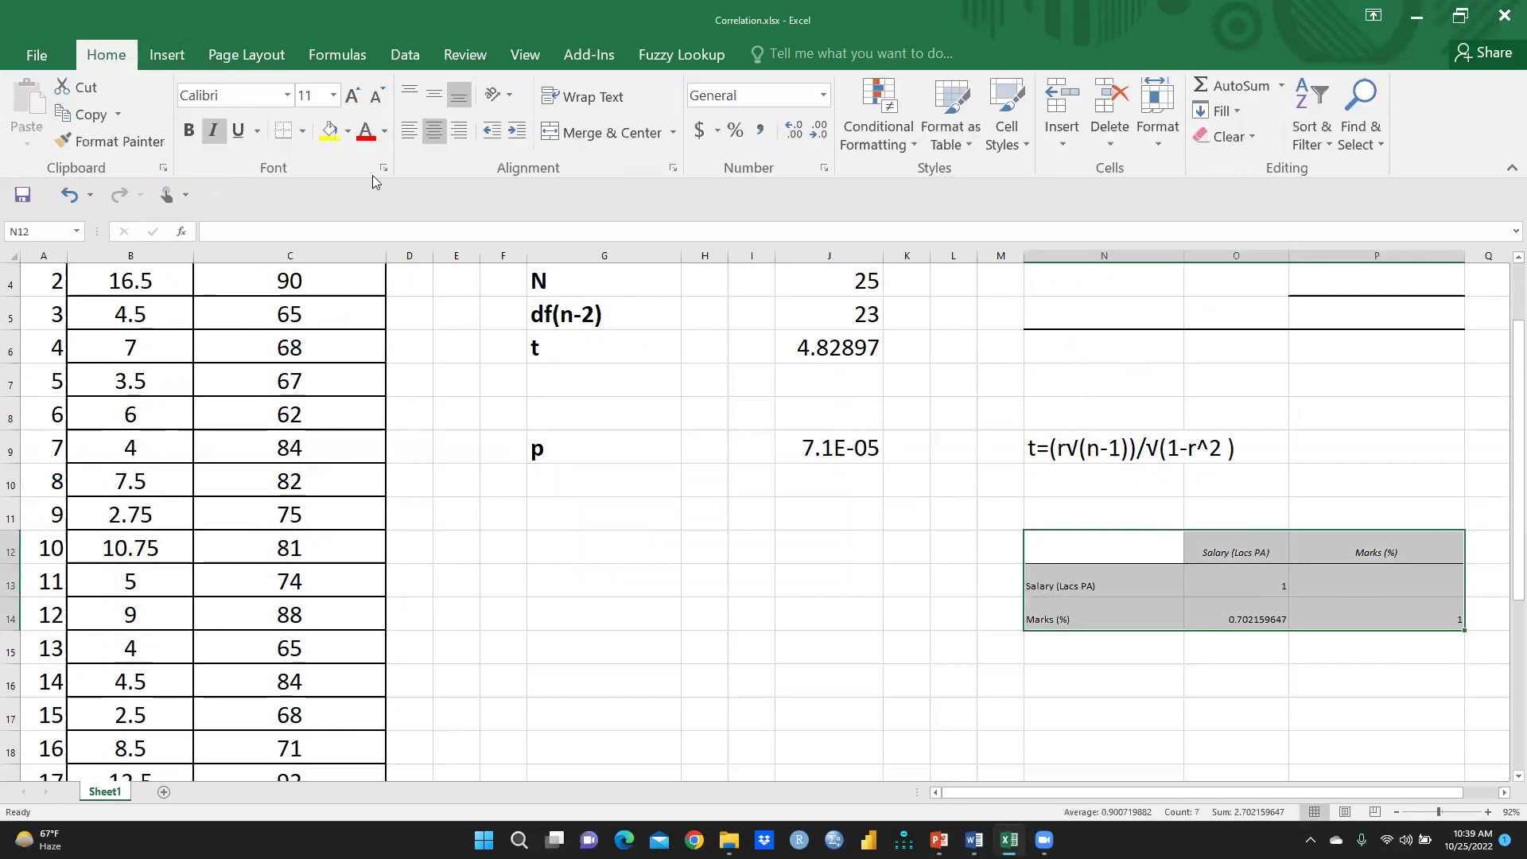
left_click(332, 96)
left_click(304, 266)
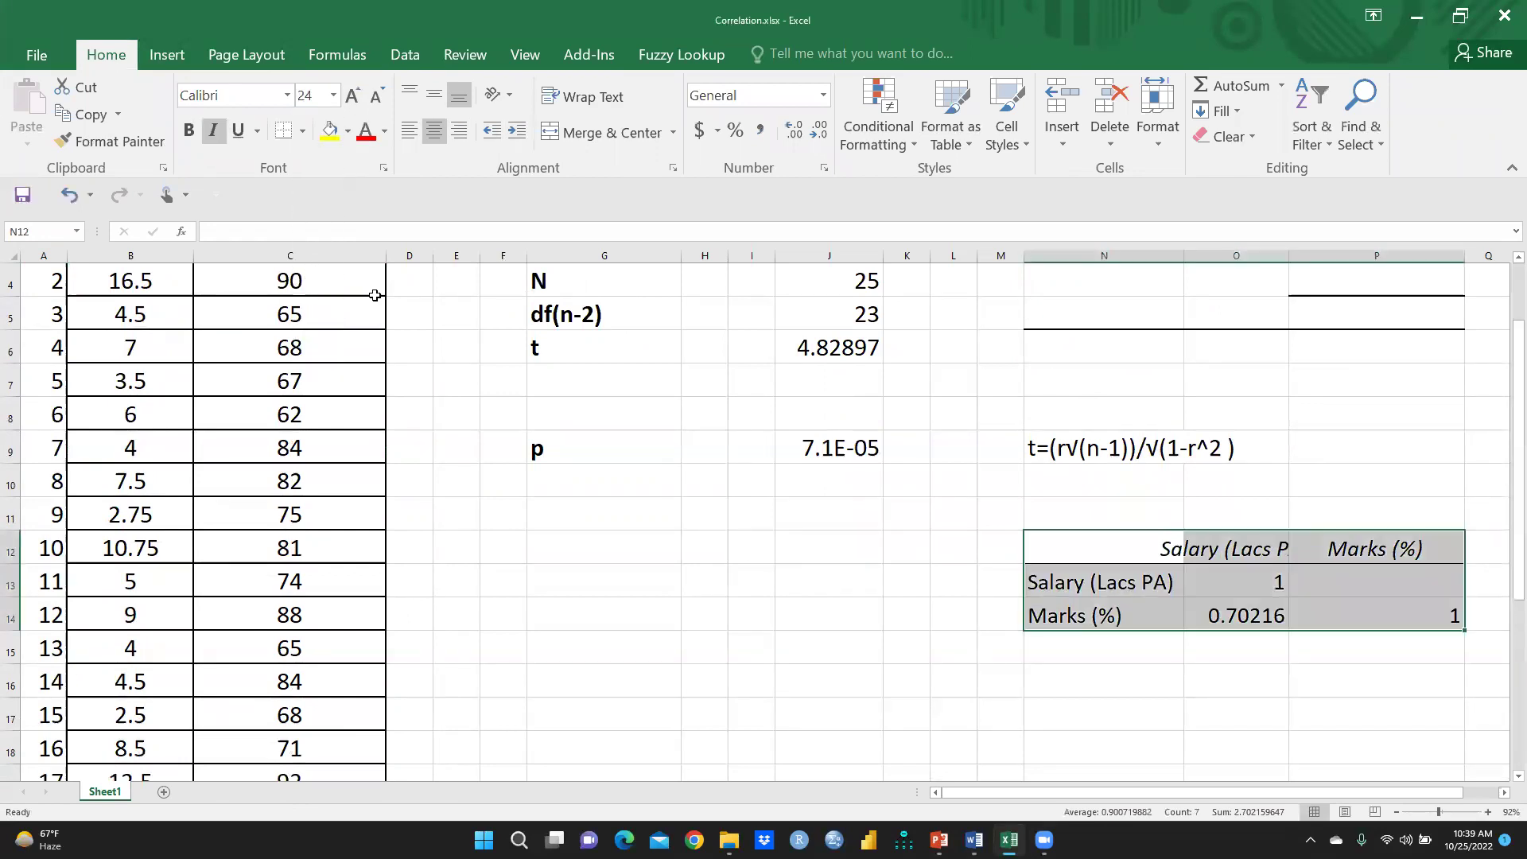
left_click(1337, 757)
Copy the salary–marks correlation coefficient from O14 into the empty matrix cell P13
left_click(1257, 619)
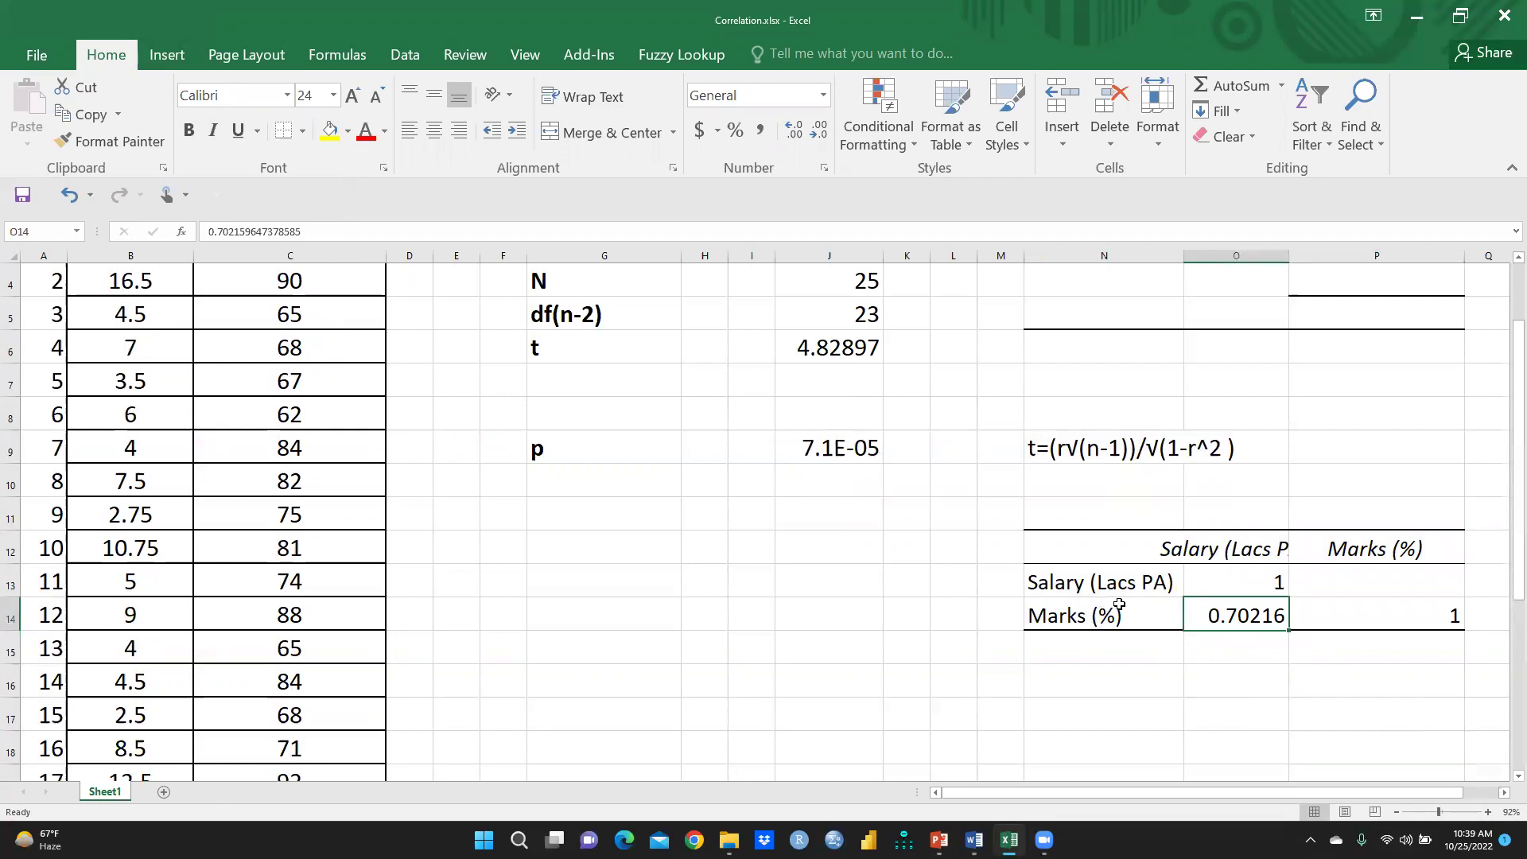
right_click(1261, 619)
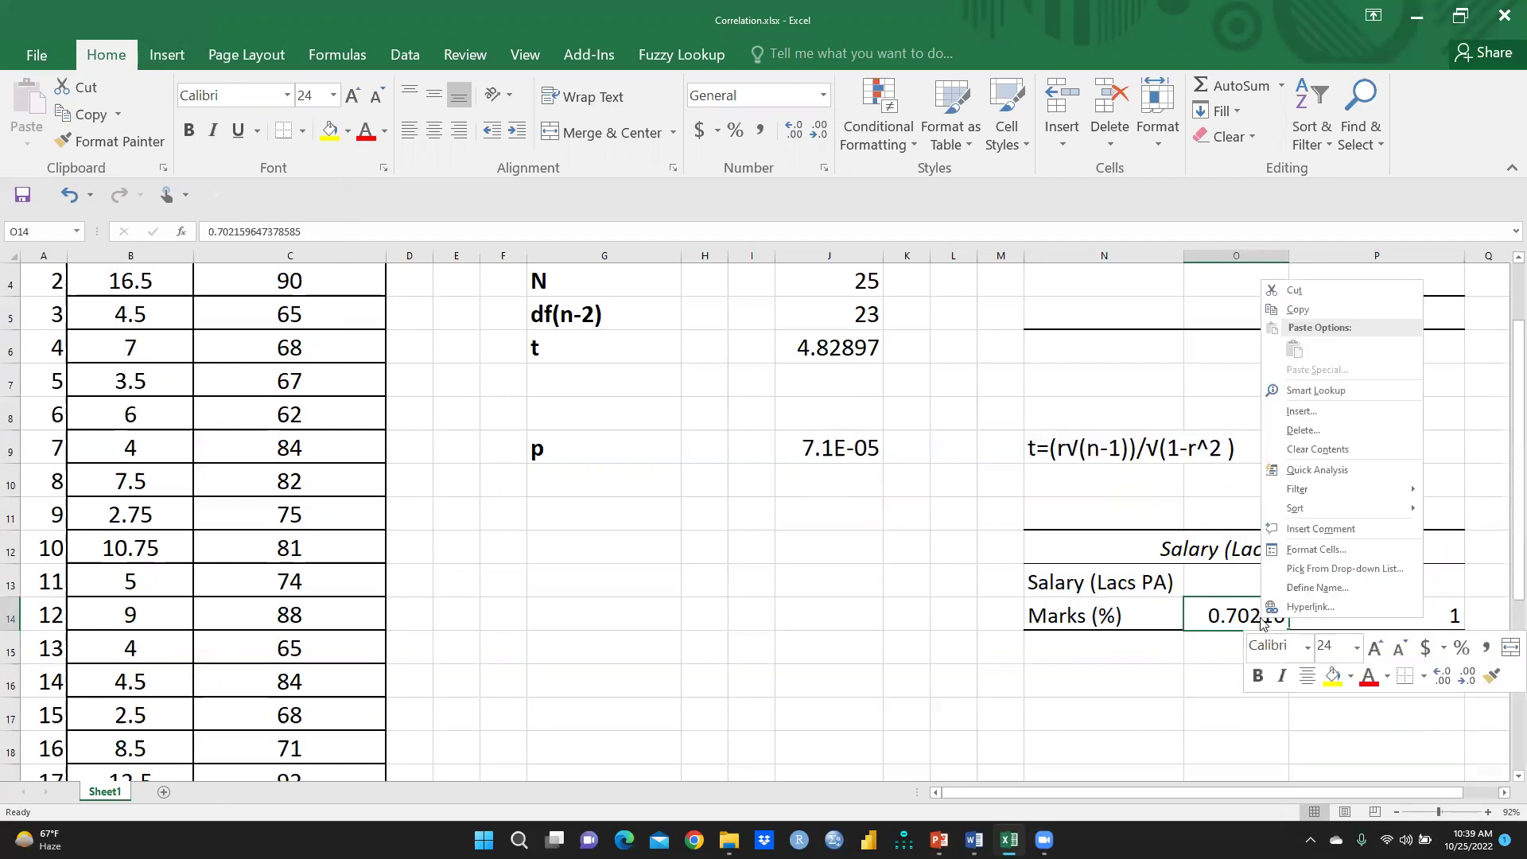
left_click(1296, 310)
right_click(1369, 581)
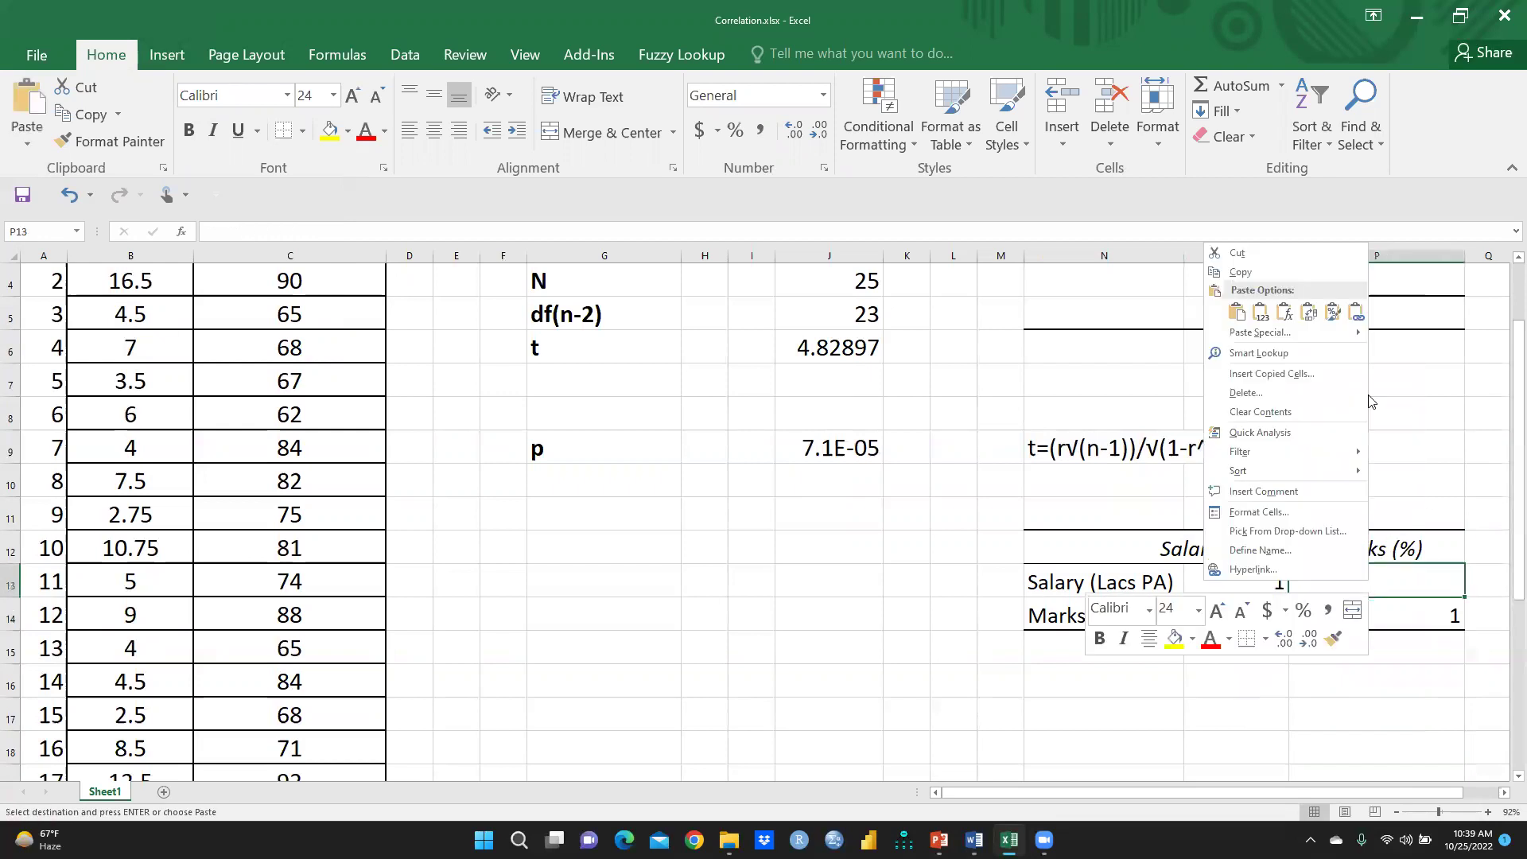
left_click(1237, 312)
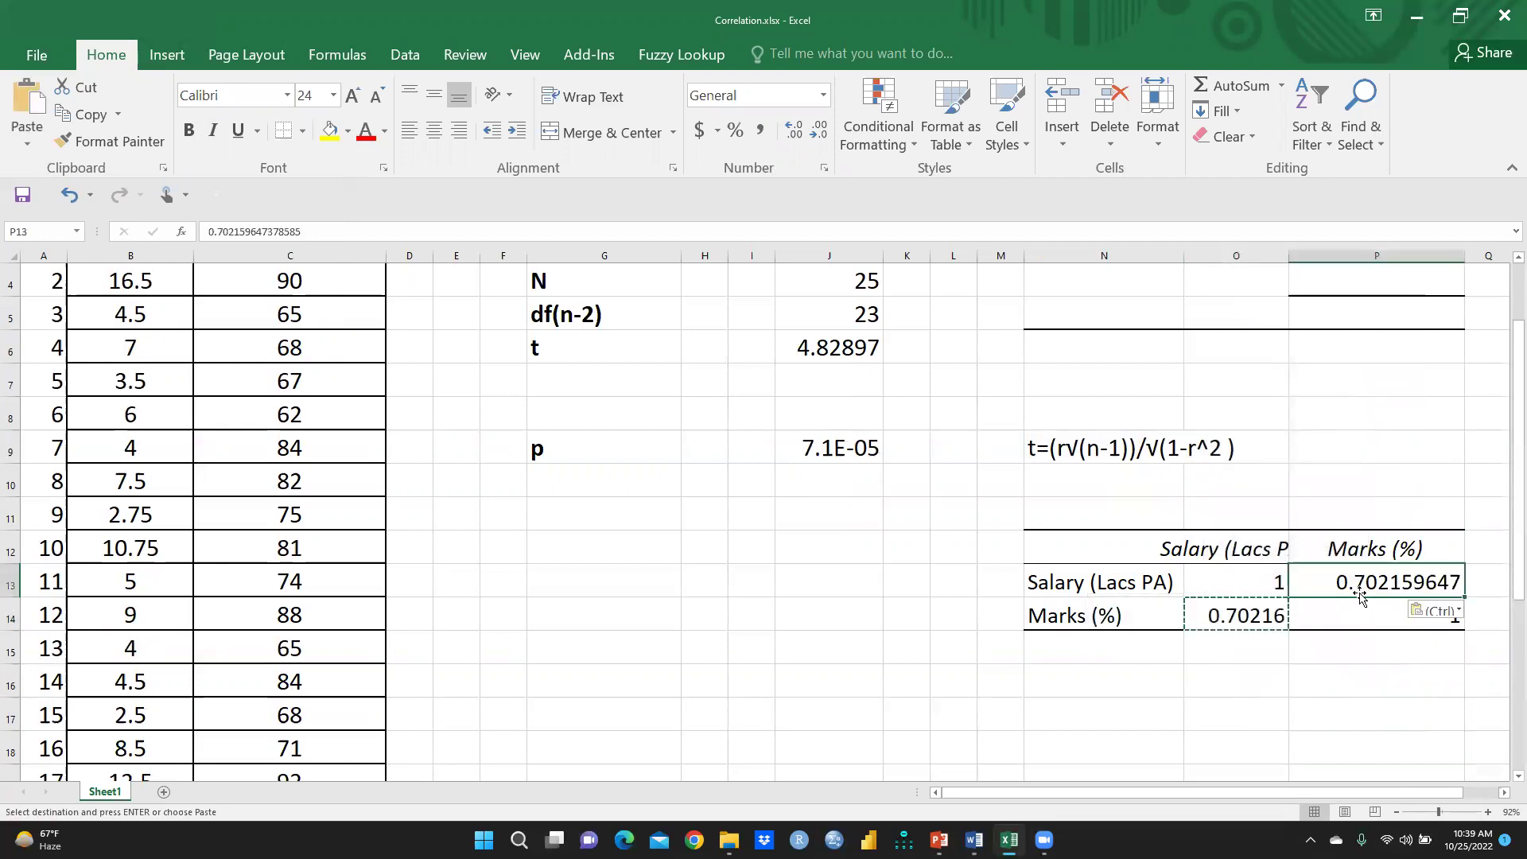
mouse_move(1384, 603)
left_mouse_down()
mouse_move(1334, 682)
mouse_move(1357, 580)
mouse_move(1376, 596)
left_mouse_up()
Compare the coefficient in O14 with the Correlations table in the Word document, and return to the Excel workbook
left_click(1232, 617)
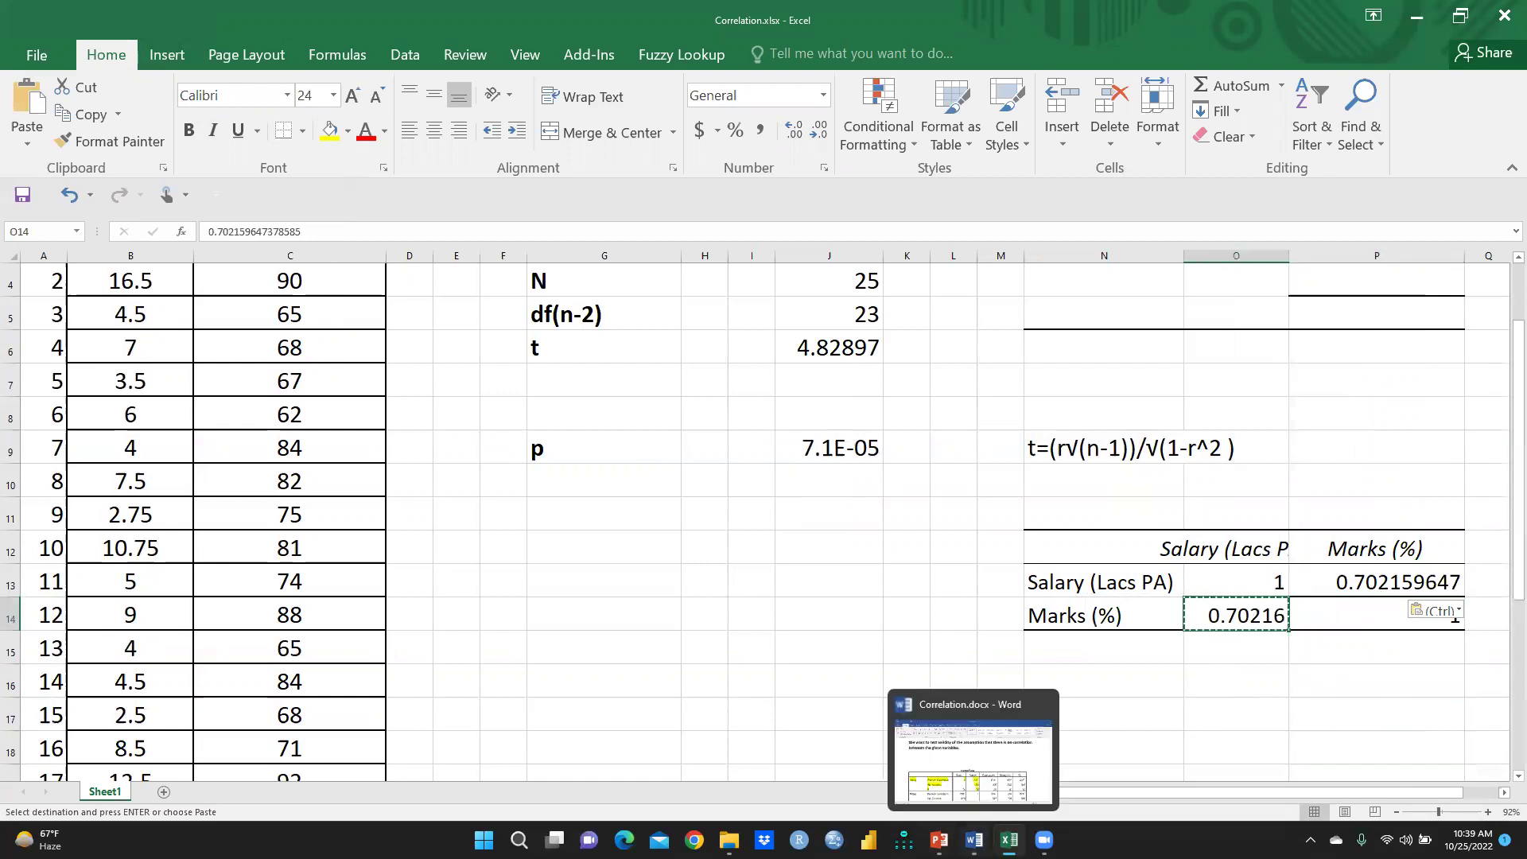
left_click(975, 840)
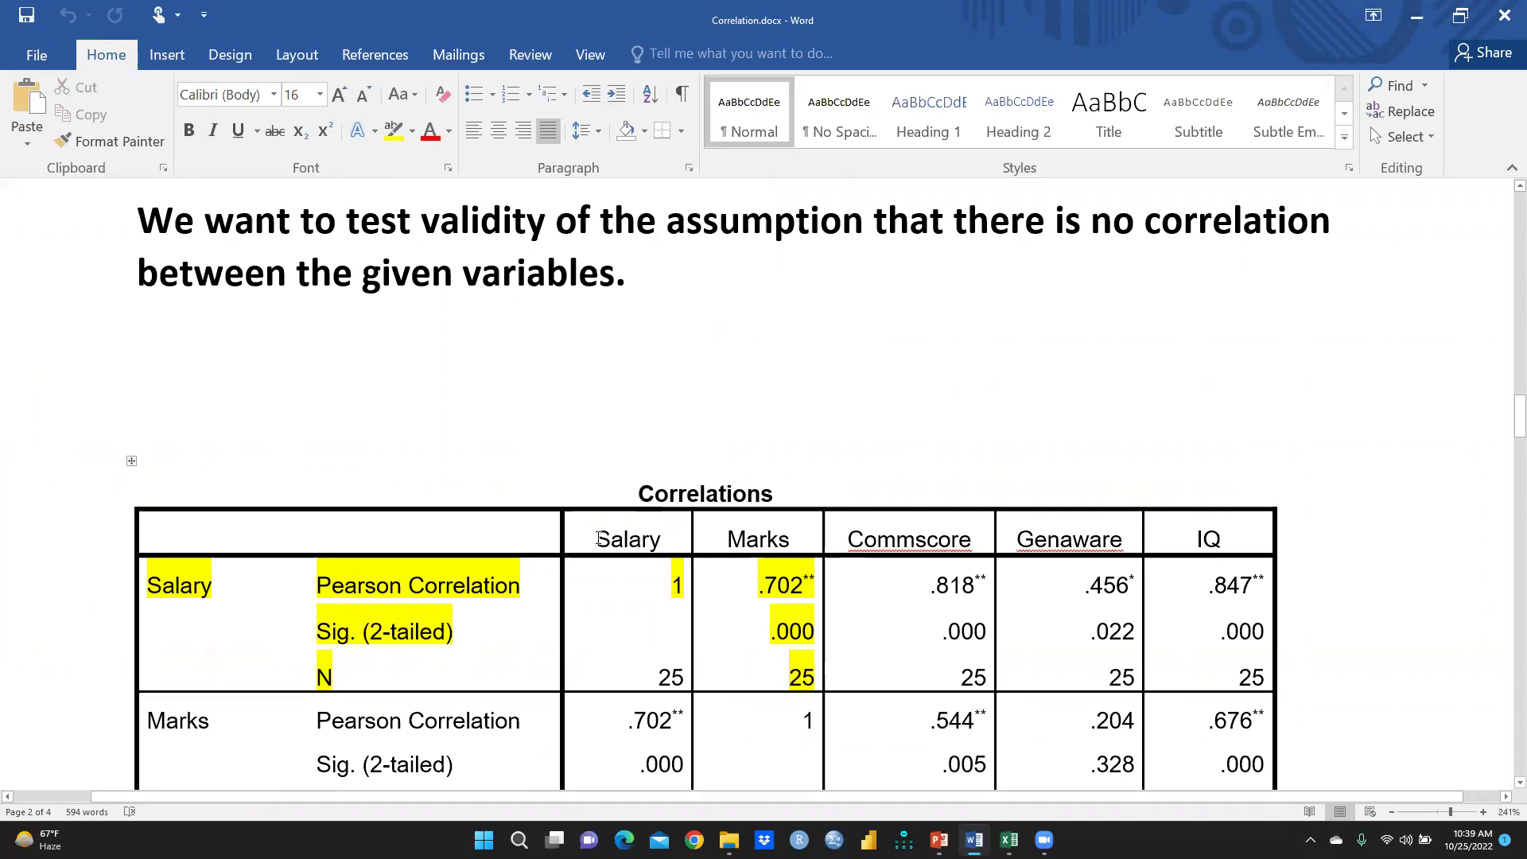
left_click(1009, 840)
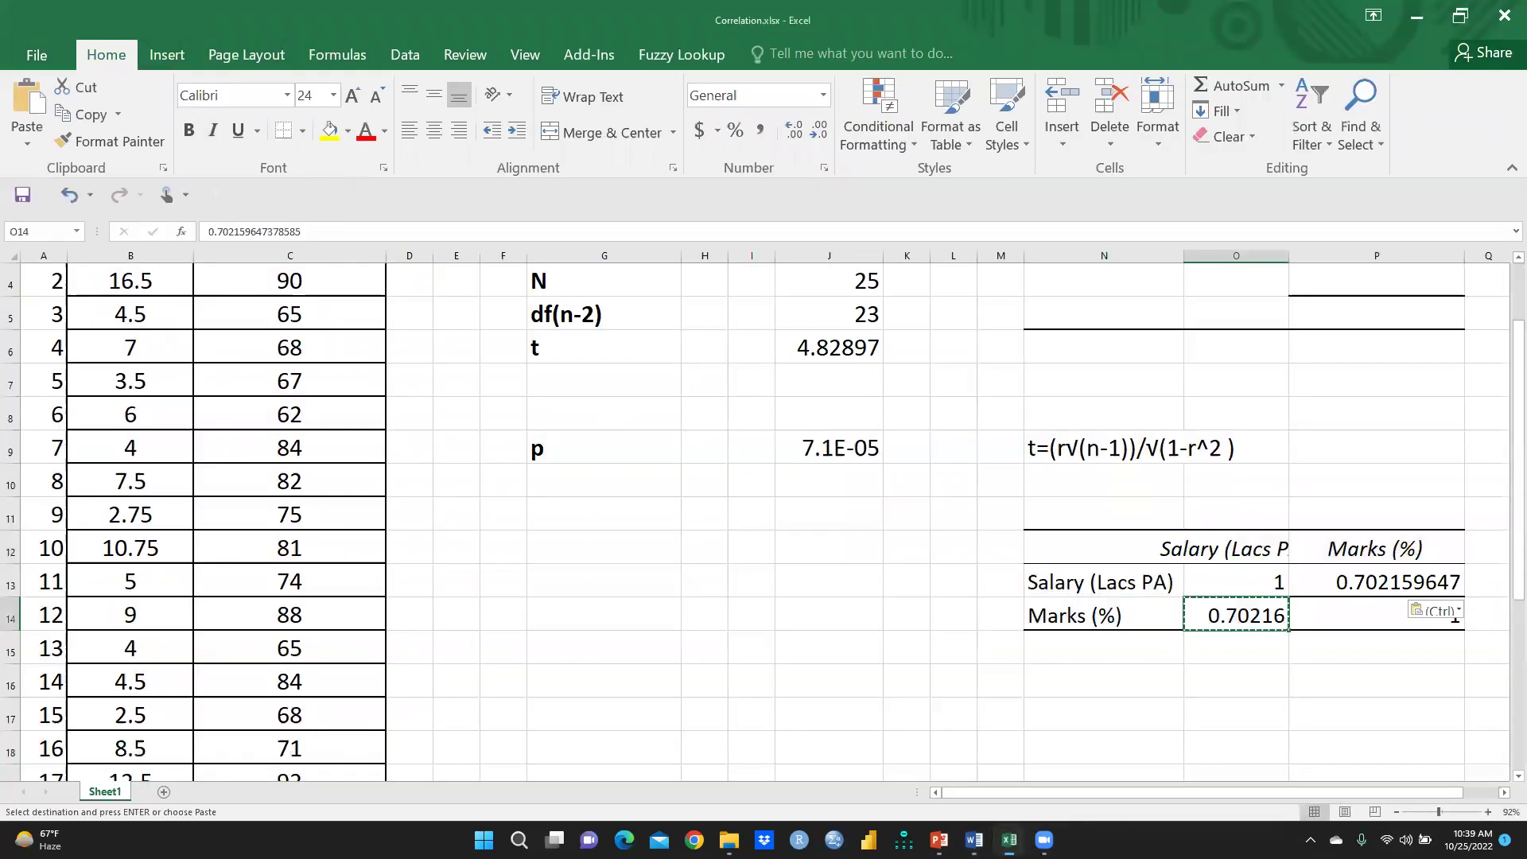
left_click(1372, 713)
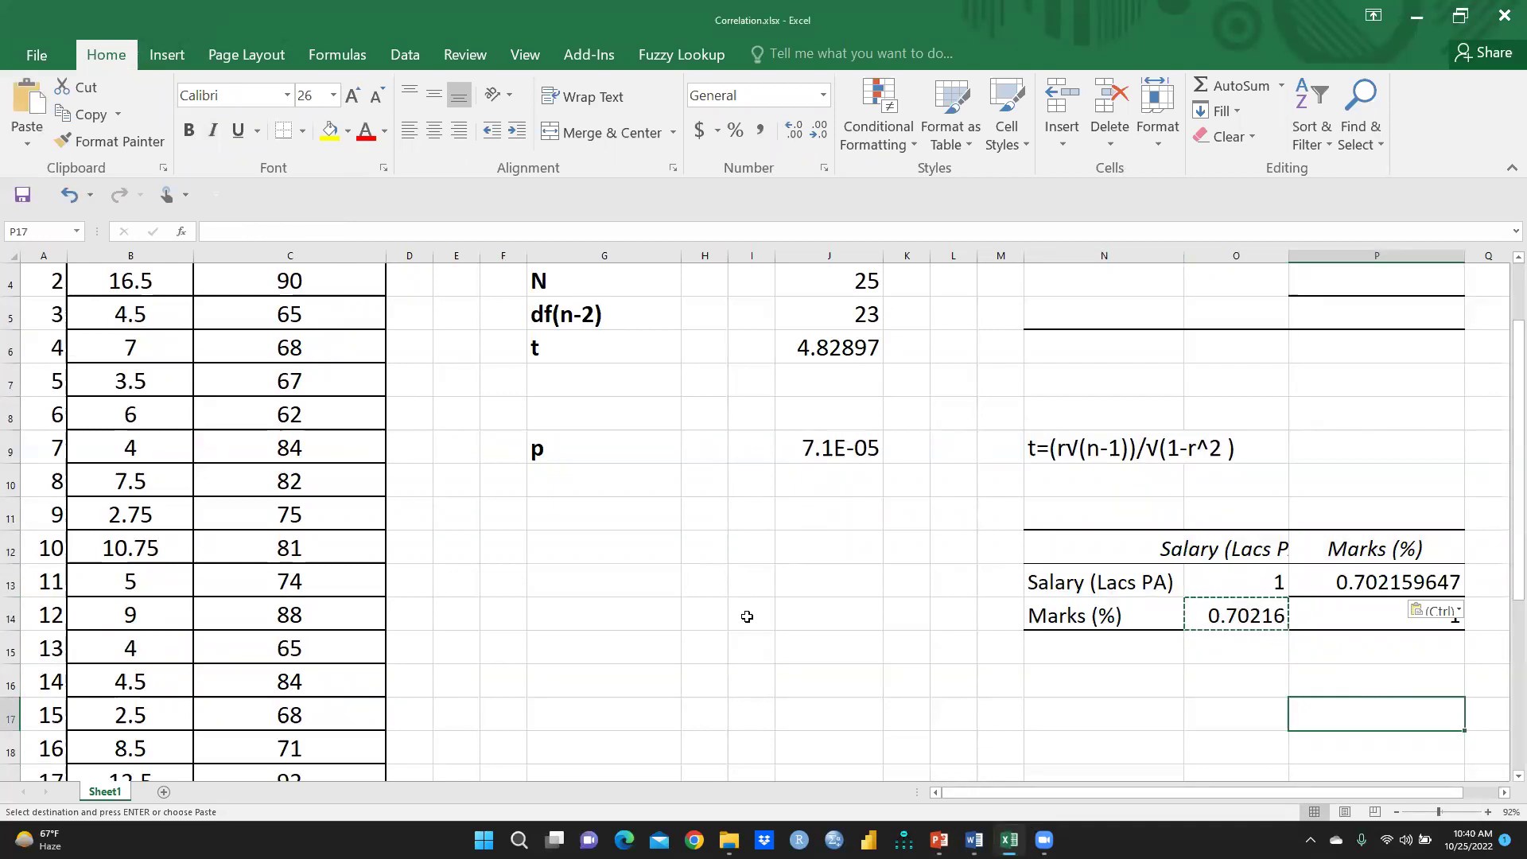
Review the correlation, N and df(n-2) entries in the summary against the numbered data rows
scroll(747, 617, "up", 1)
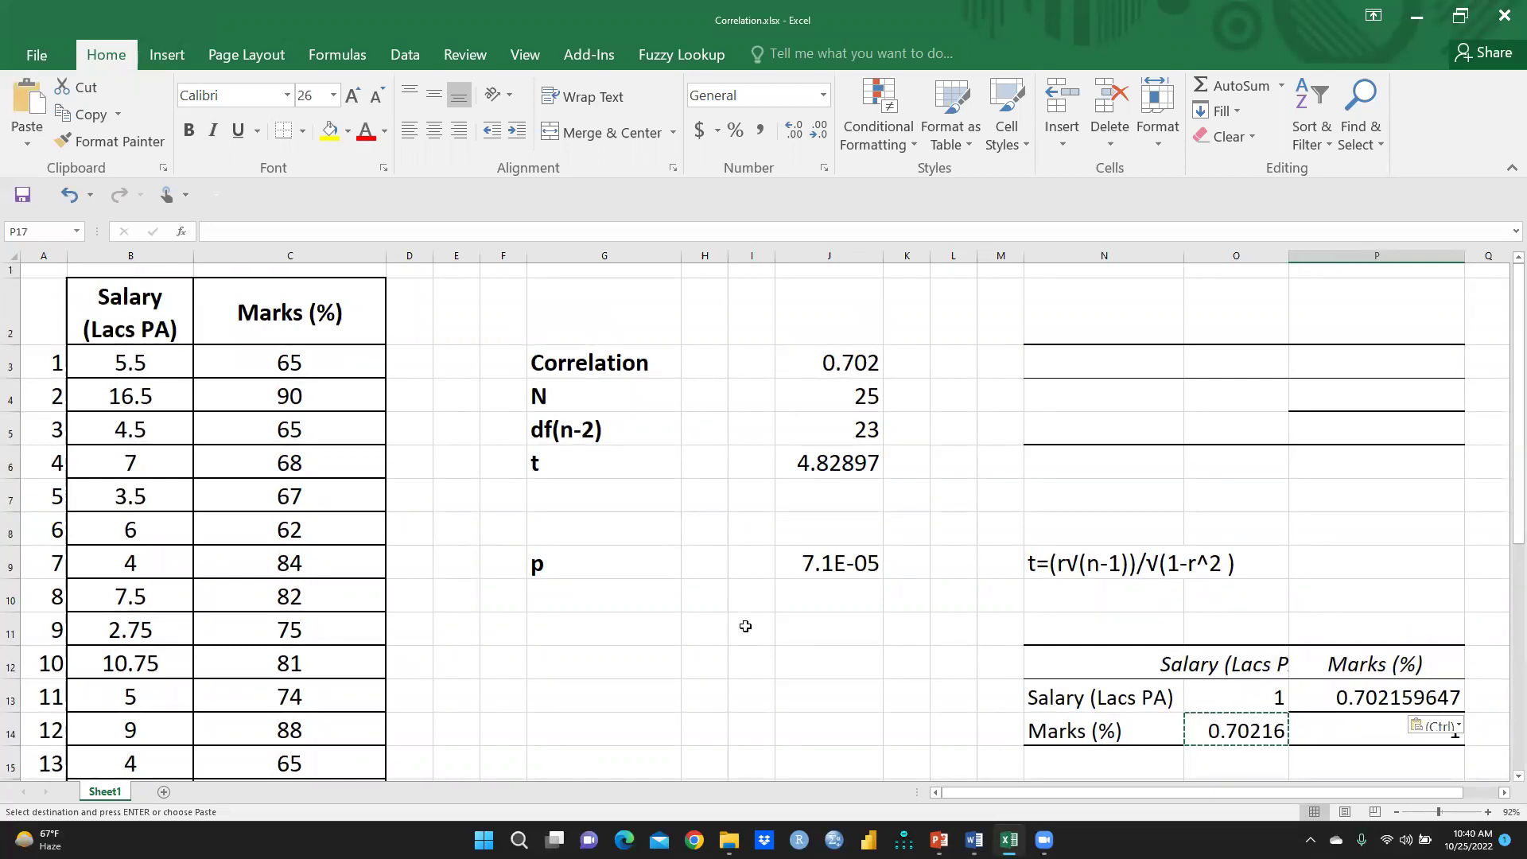
left_click(827, 357)
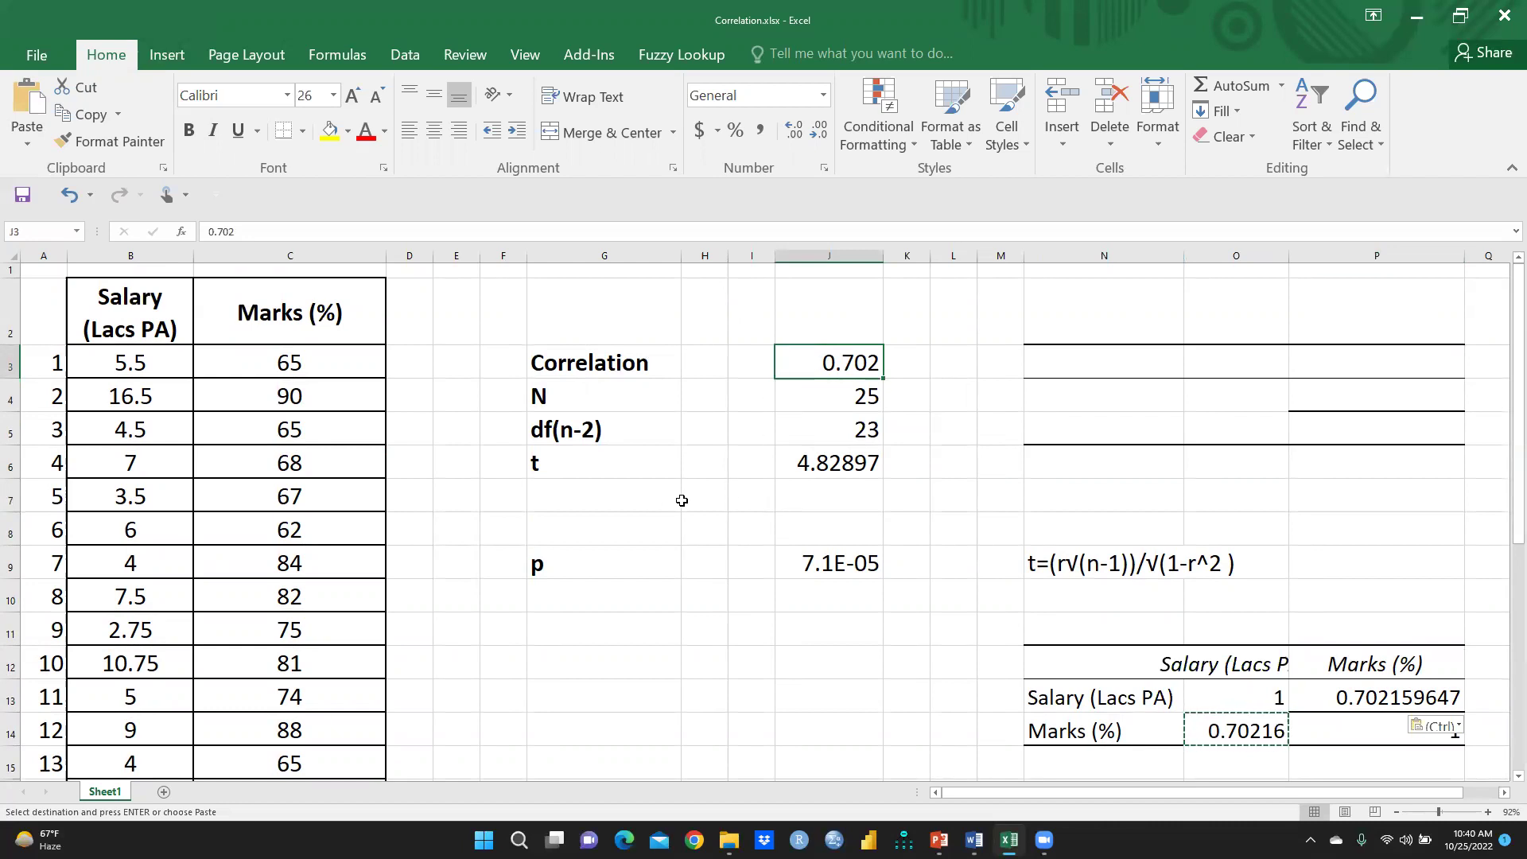
left_click(593, 386)
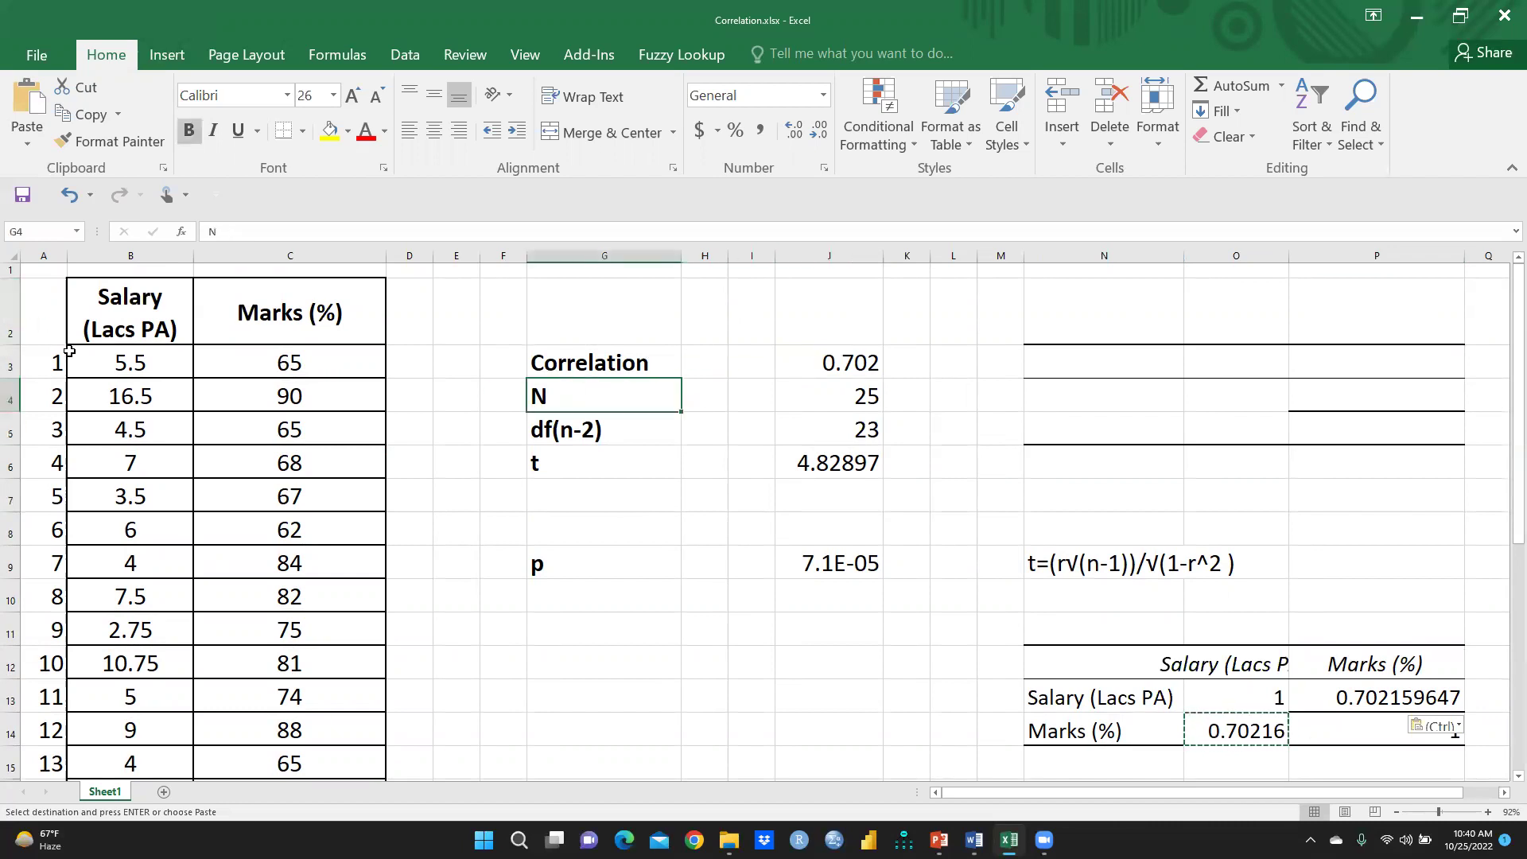
left_click(863, 399)
scroll(106, 486, "down", 6)
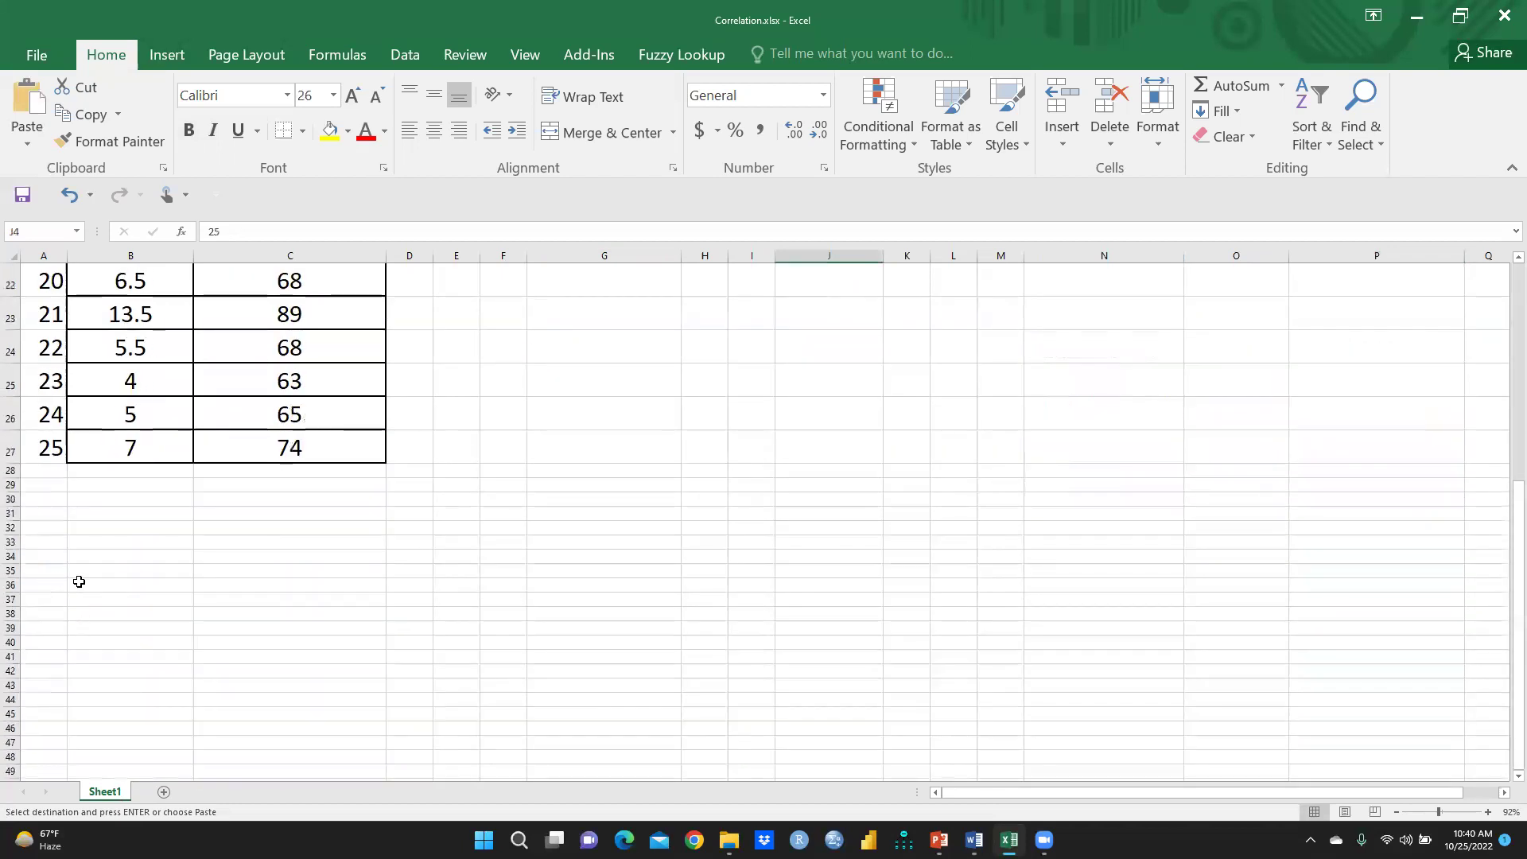
scroll(717, 521, "up", 2)
scroll(716, 521, "up", 4)
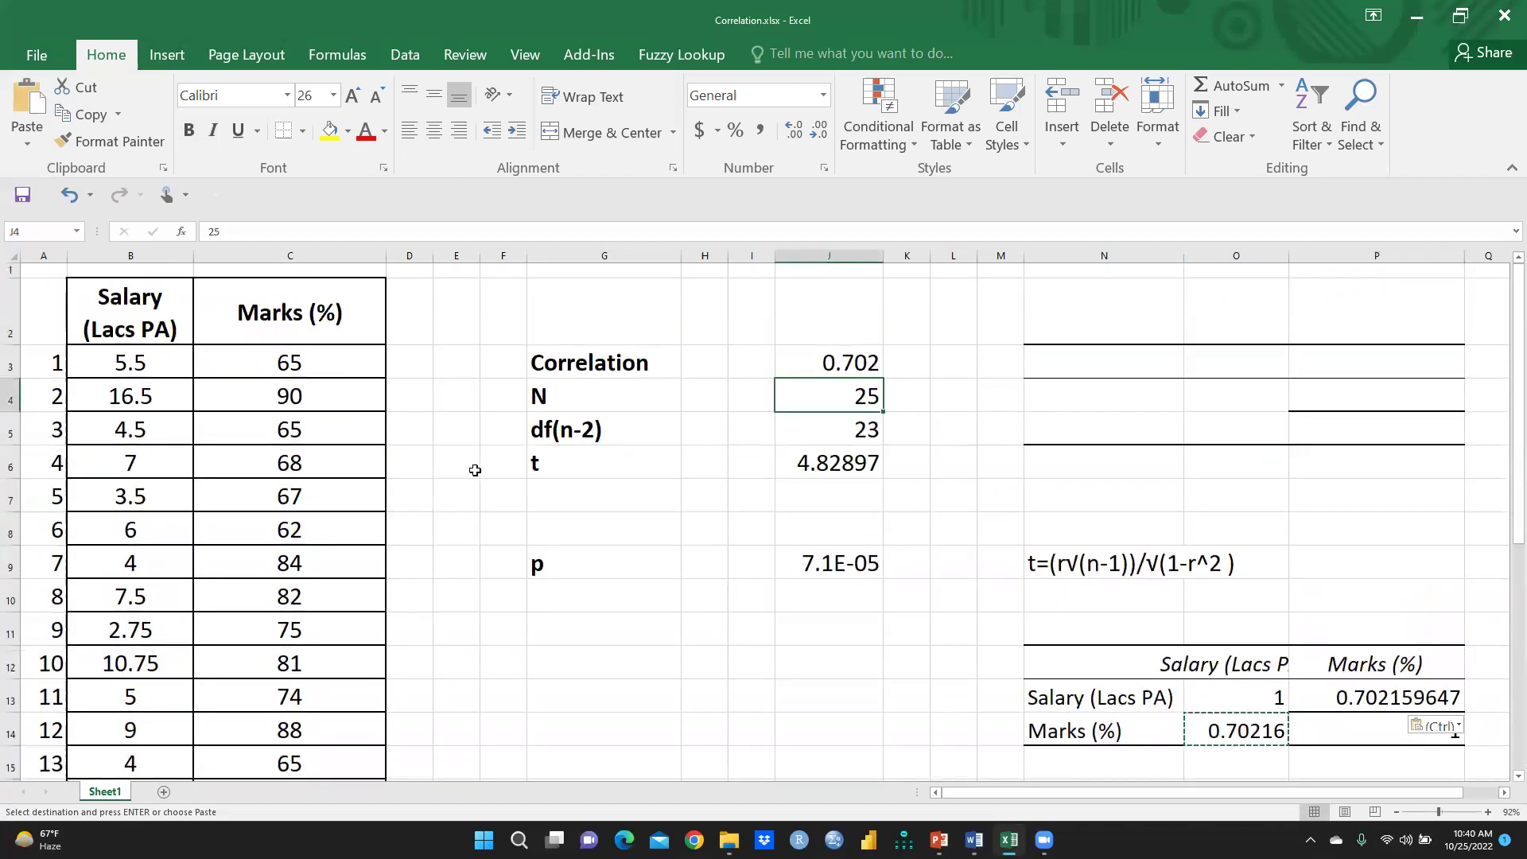
left_click(607, 432)
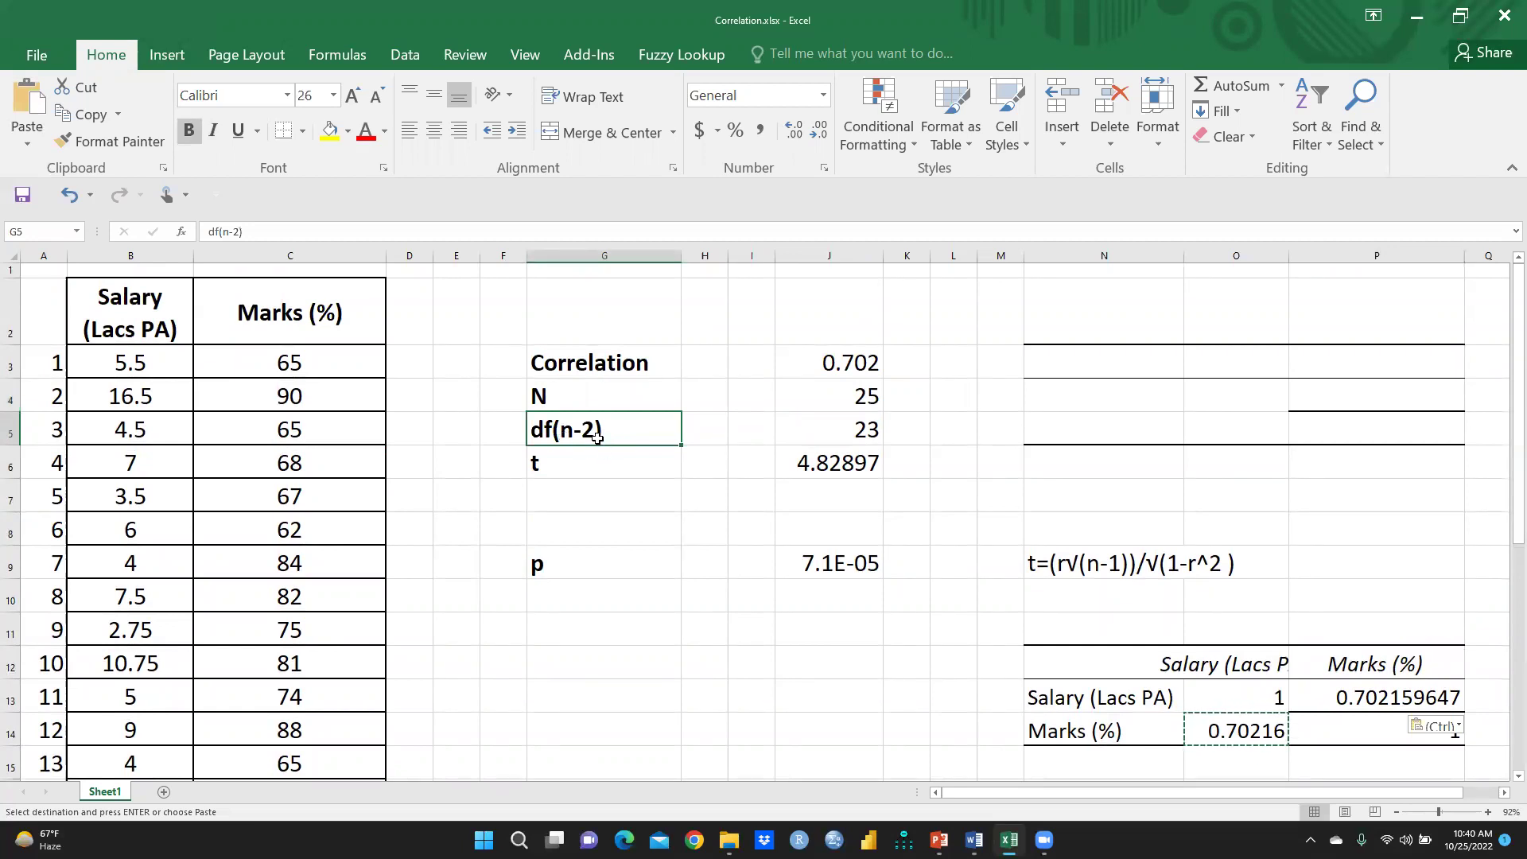
Replace the degrees of freedom value in J5 with the formula =J4-2
left_click(861, 430)
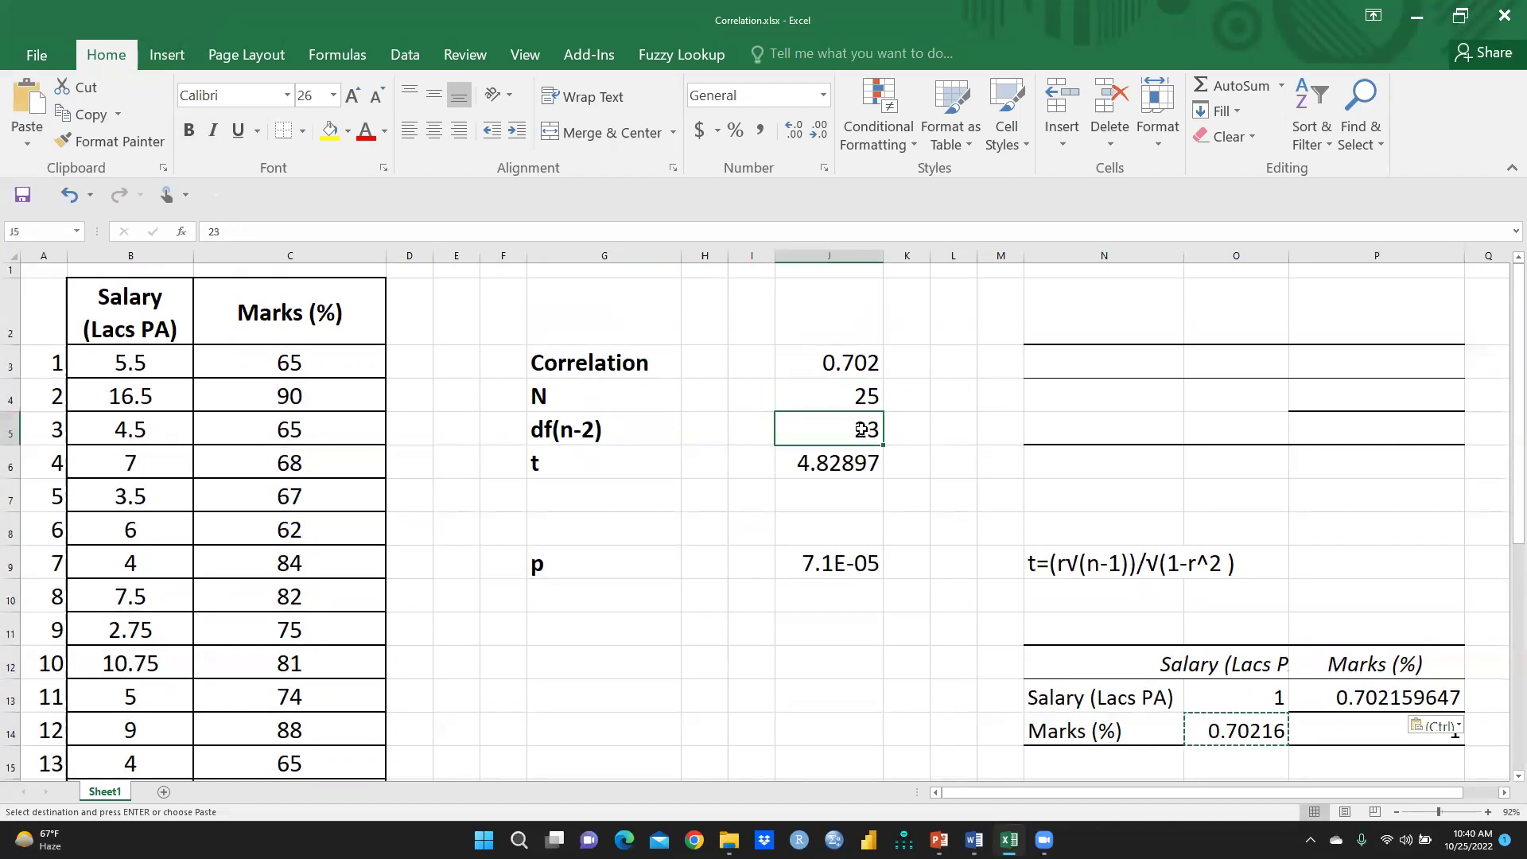
key("Delete")
type("=")
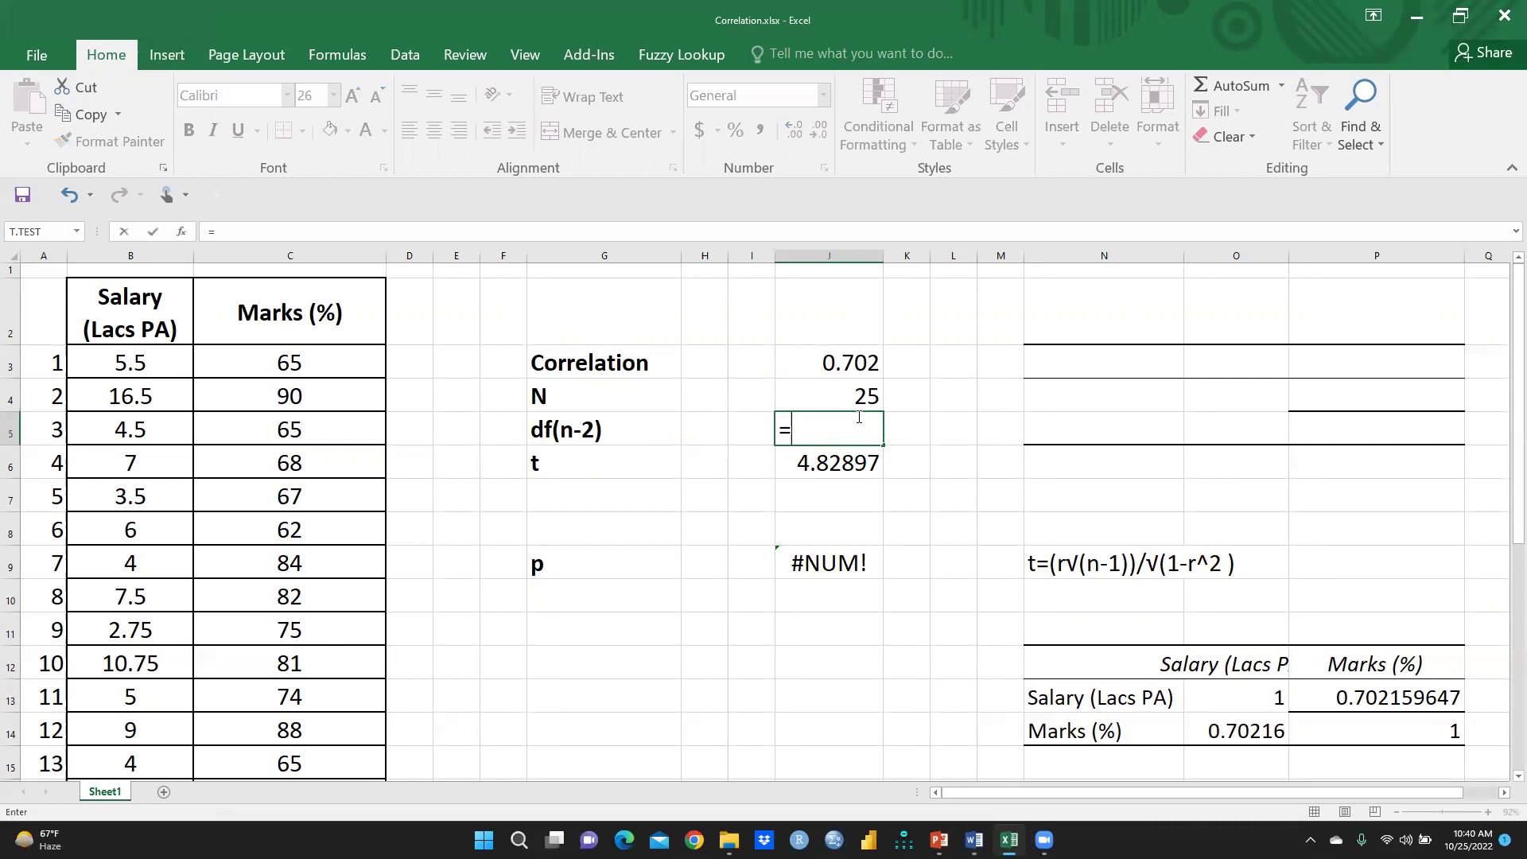
left_click(854, 395)
type("-2")
key("Return")
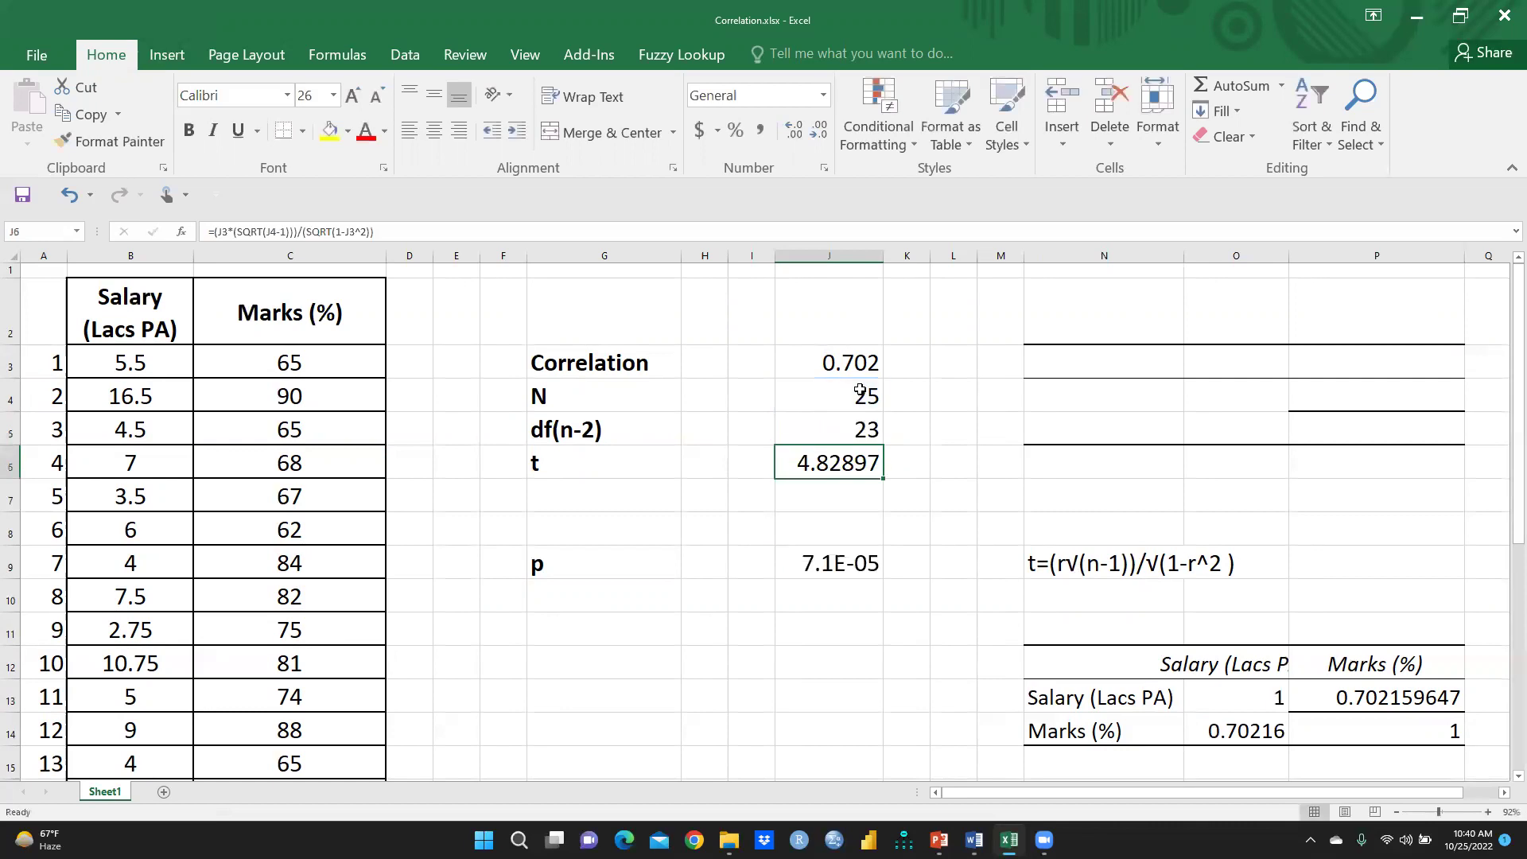
left_click(863, 426)
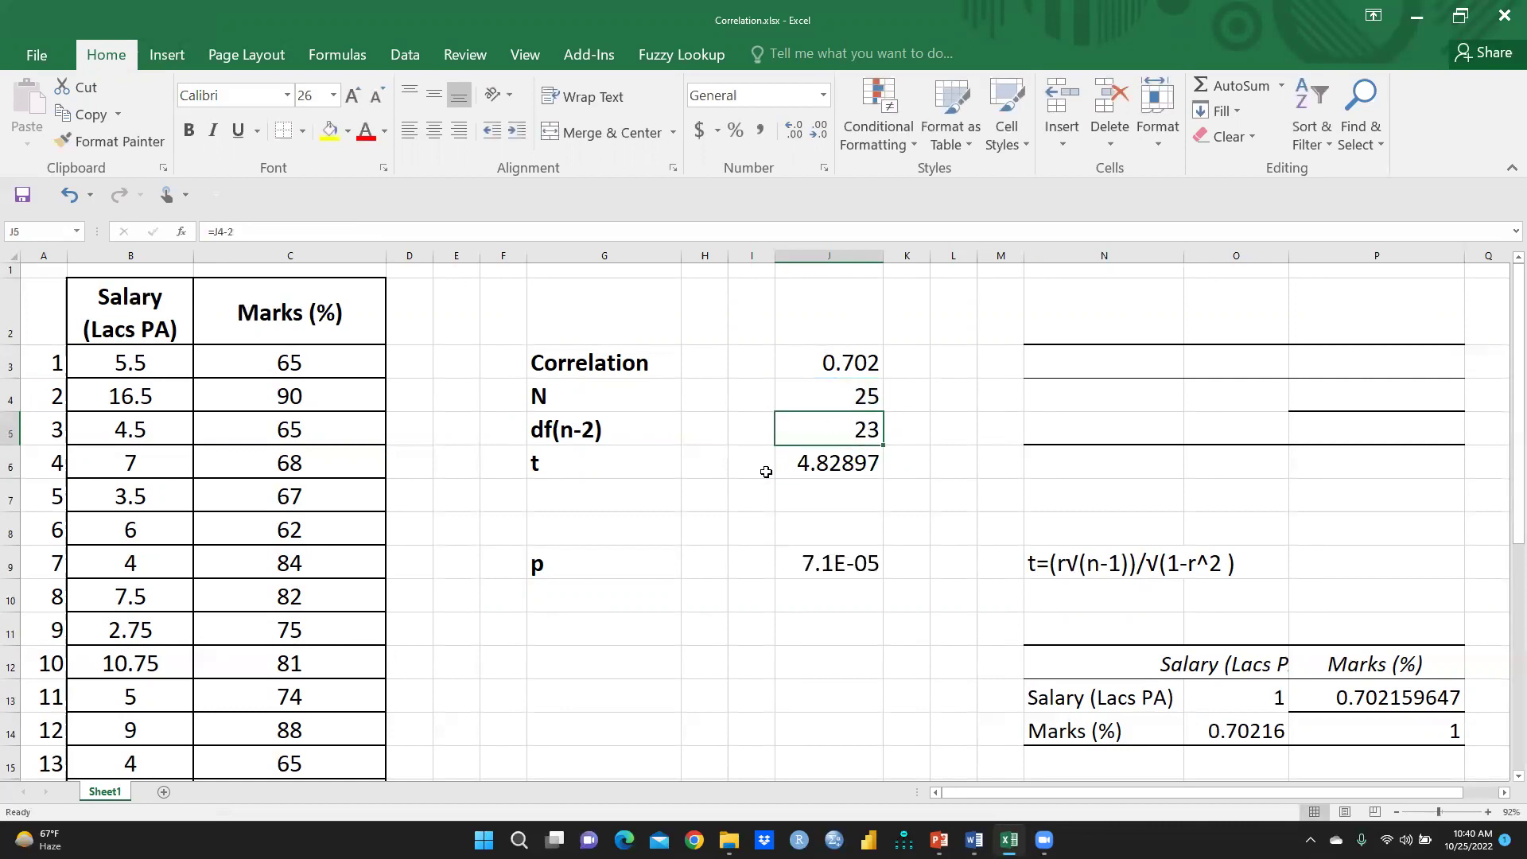
Check the t cell J6 against the written t formula in N9, and clear J6
left_click(849, 463)
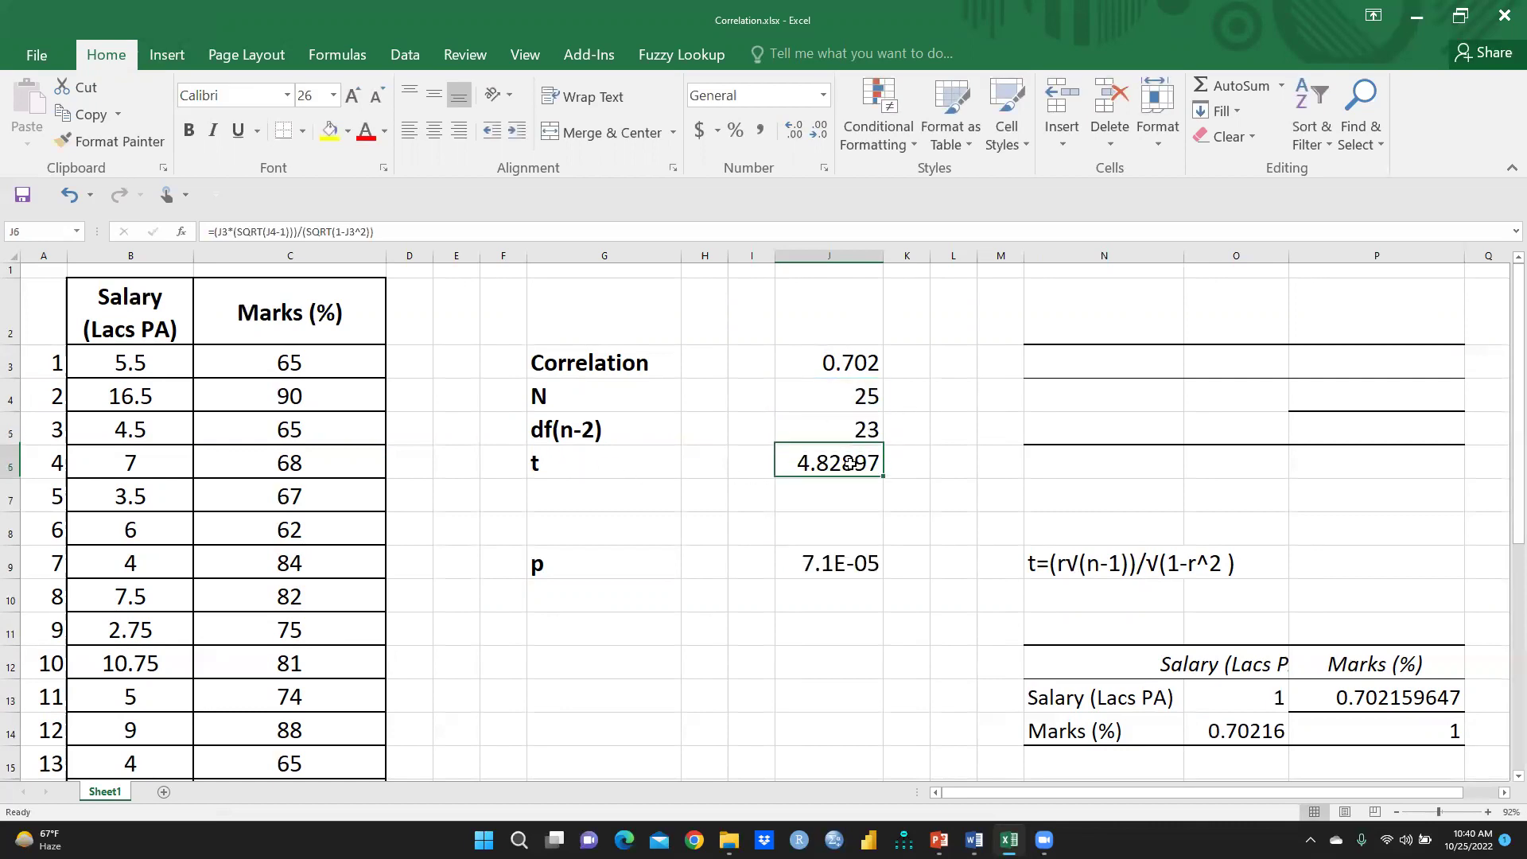
left_click(1136, 561)
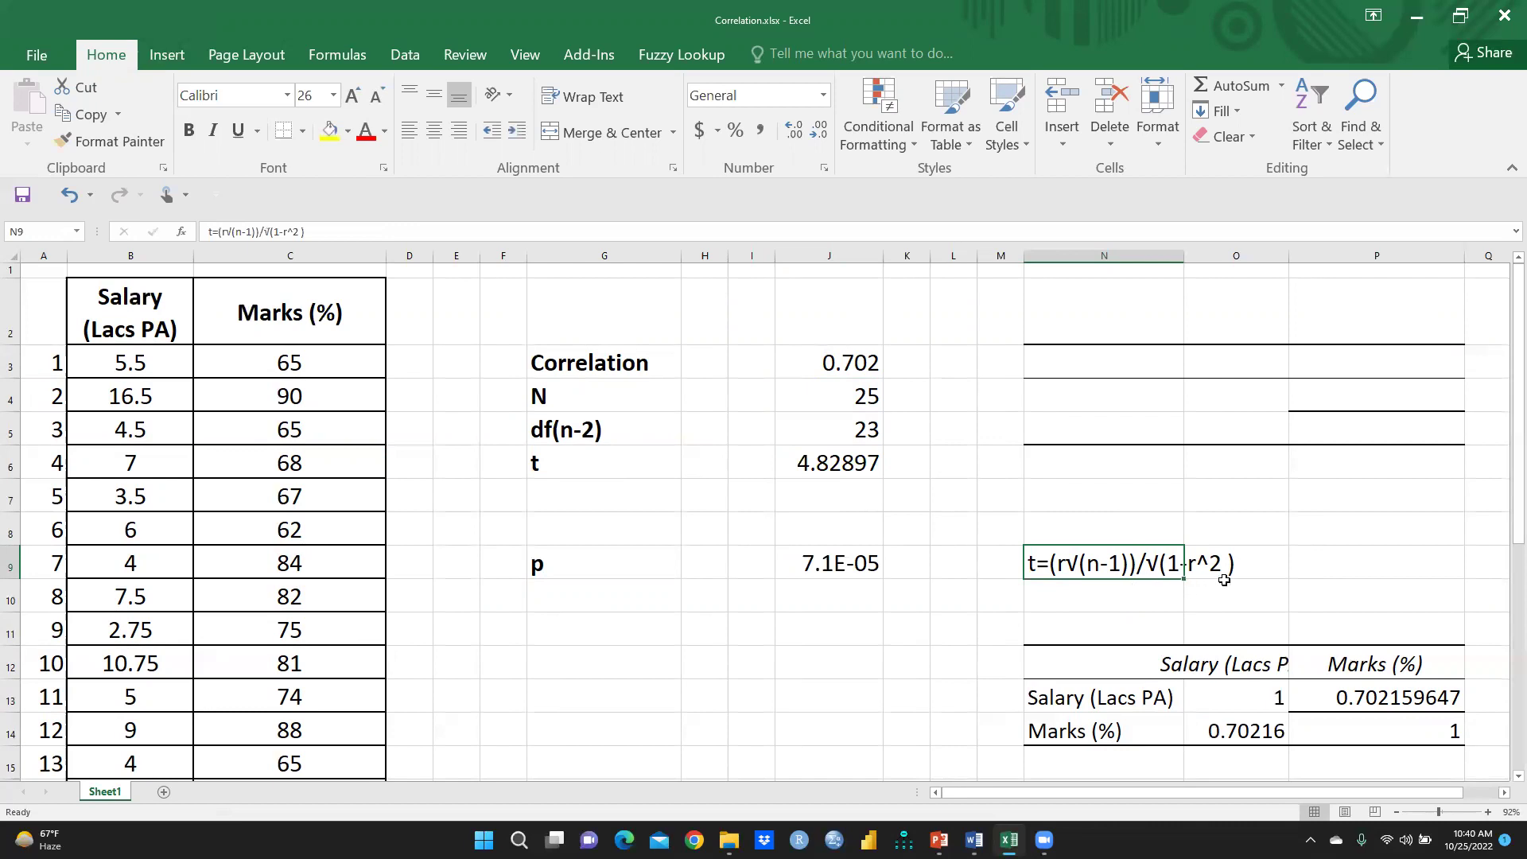
left_click(835, 467)
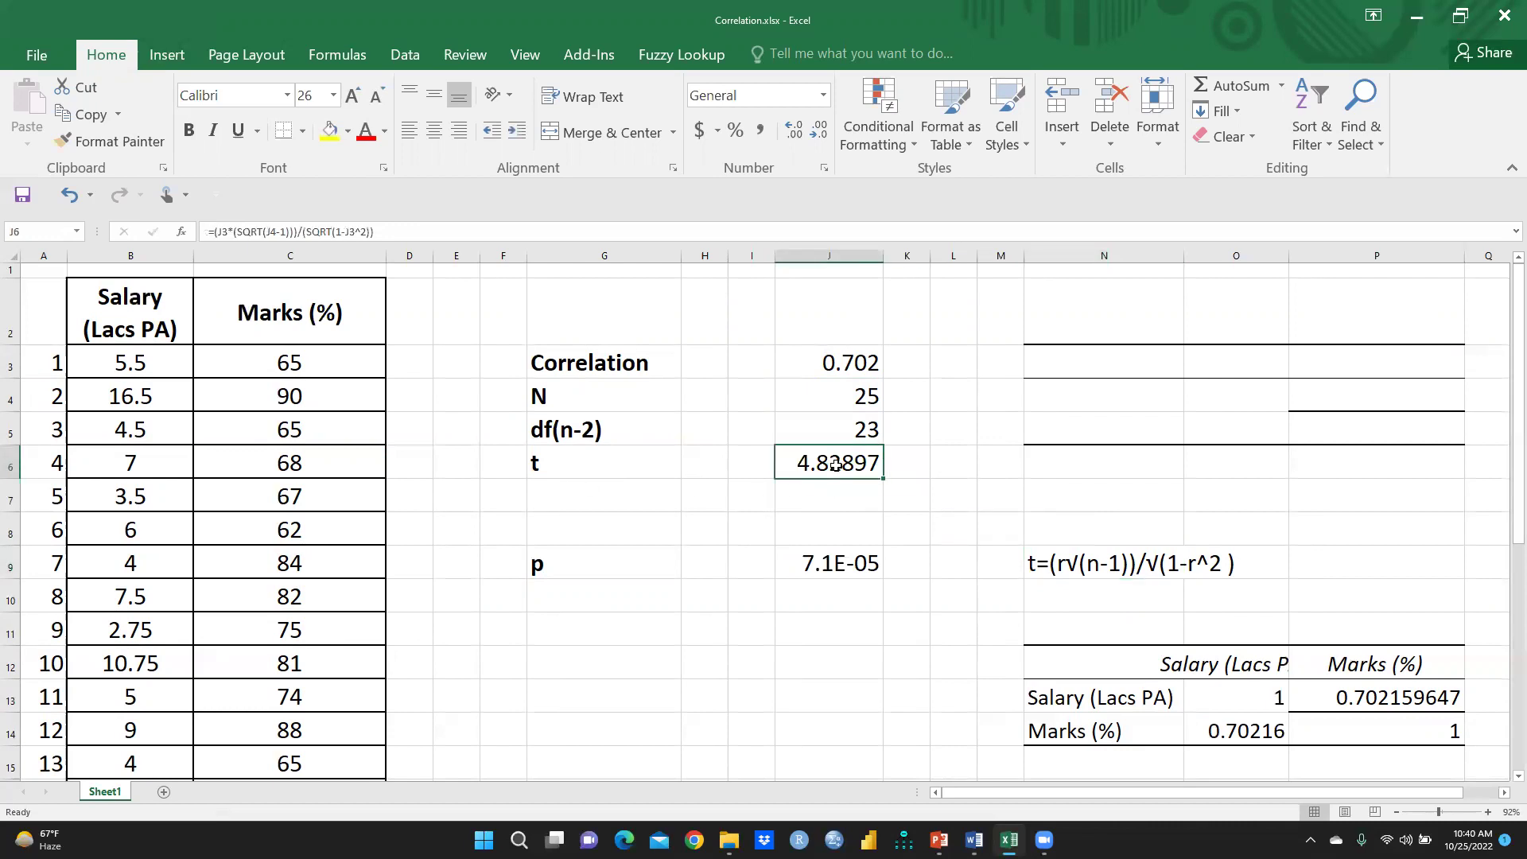
key("Delete")
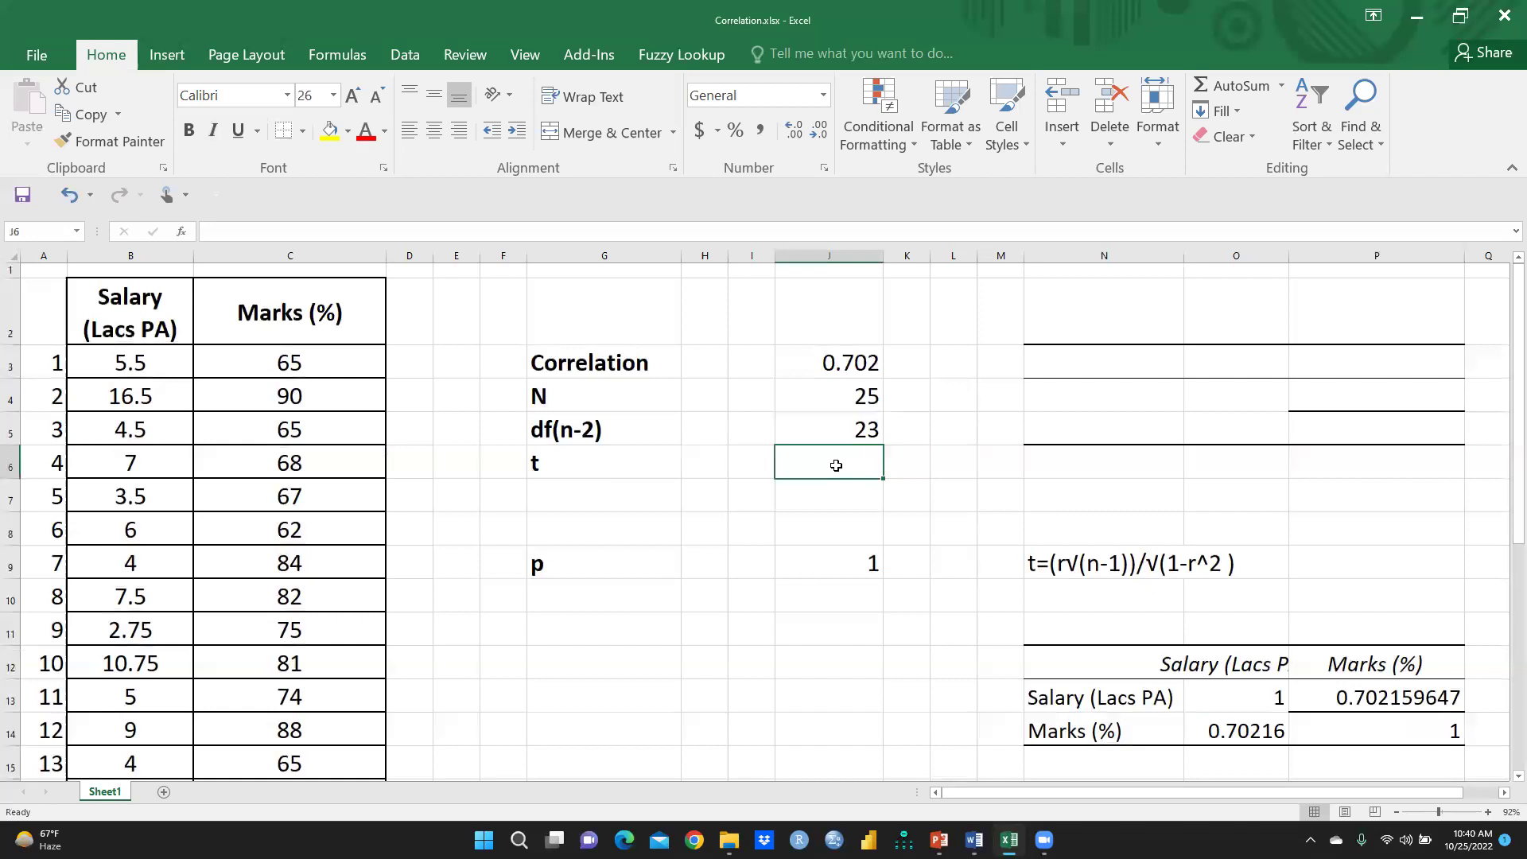
Start the t formula in J6 with the numerator =(J3(SQRT(J4-1))) followed by a division sign
double_click(823, 460)
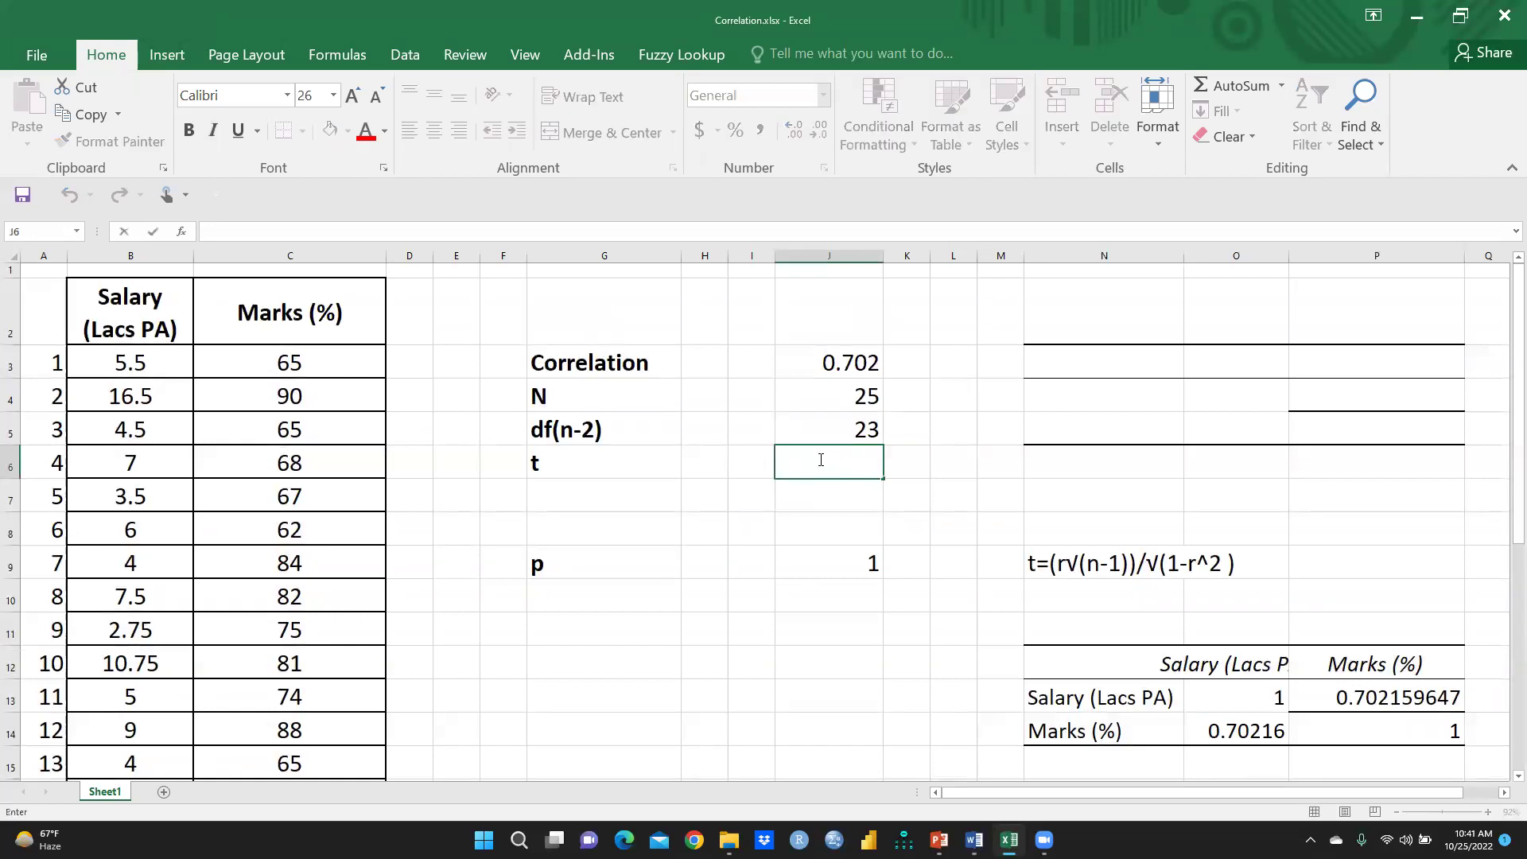
type("=")
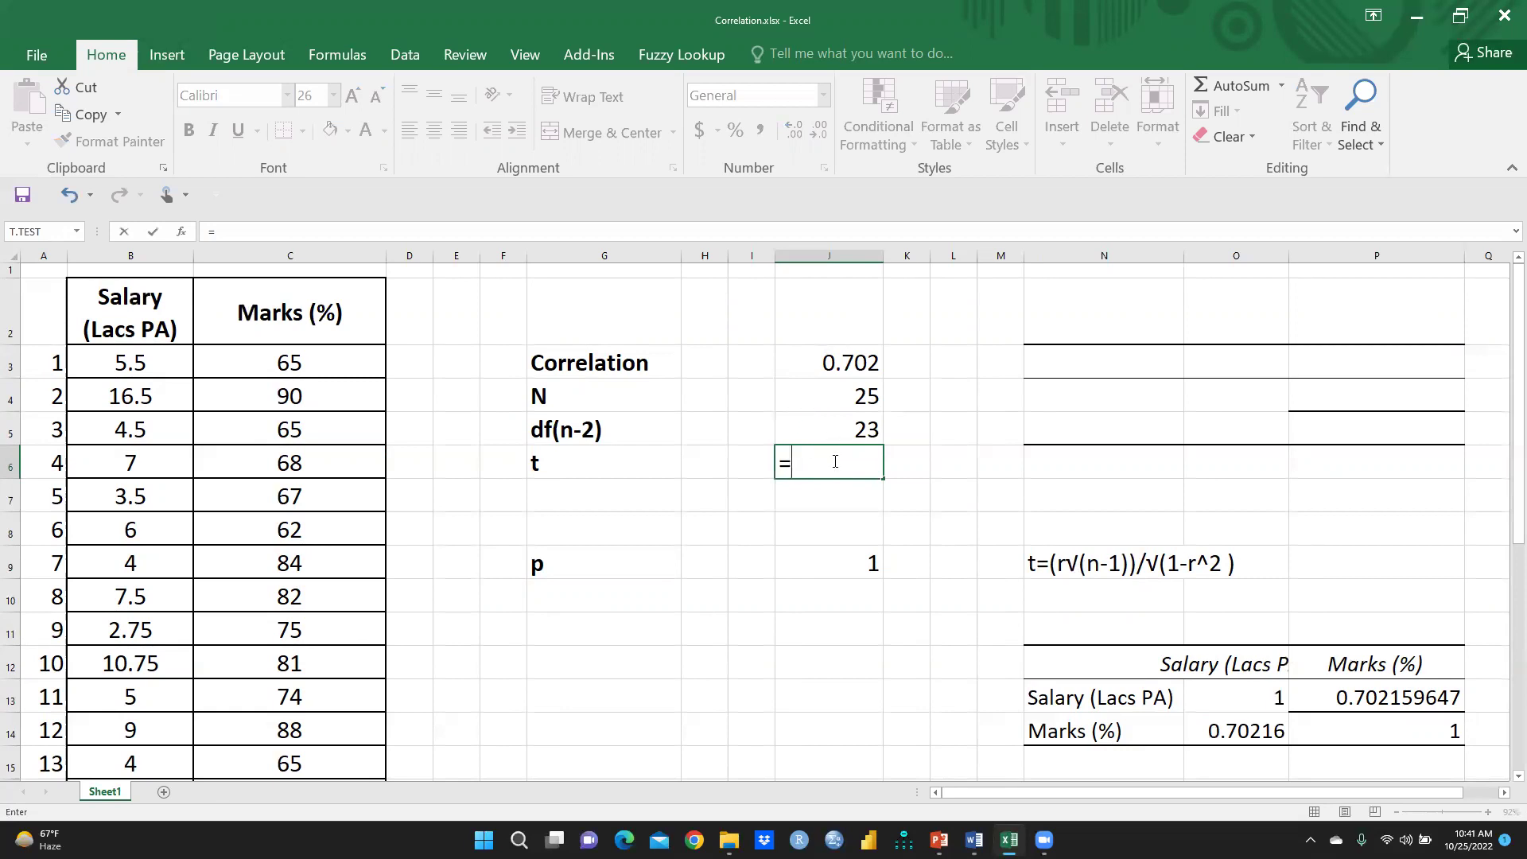
type("(")
left_click(845, 364)
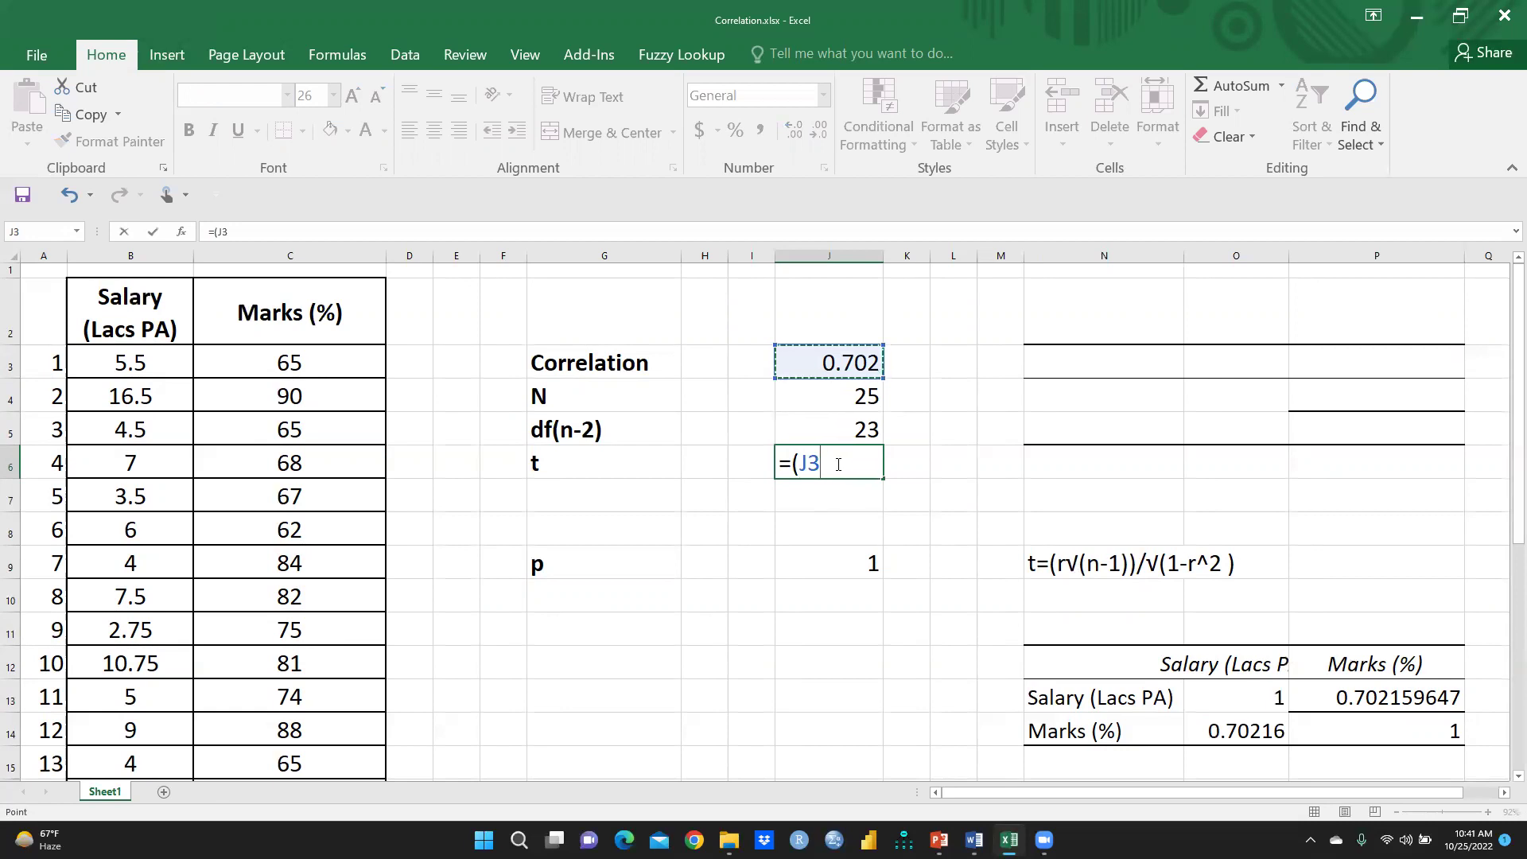
type("(")
type("sqr")
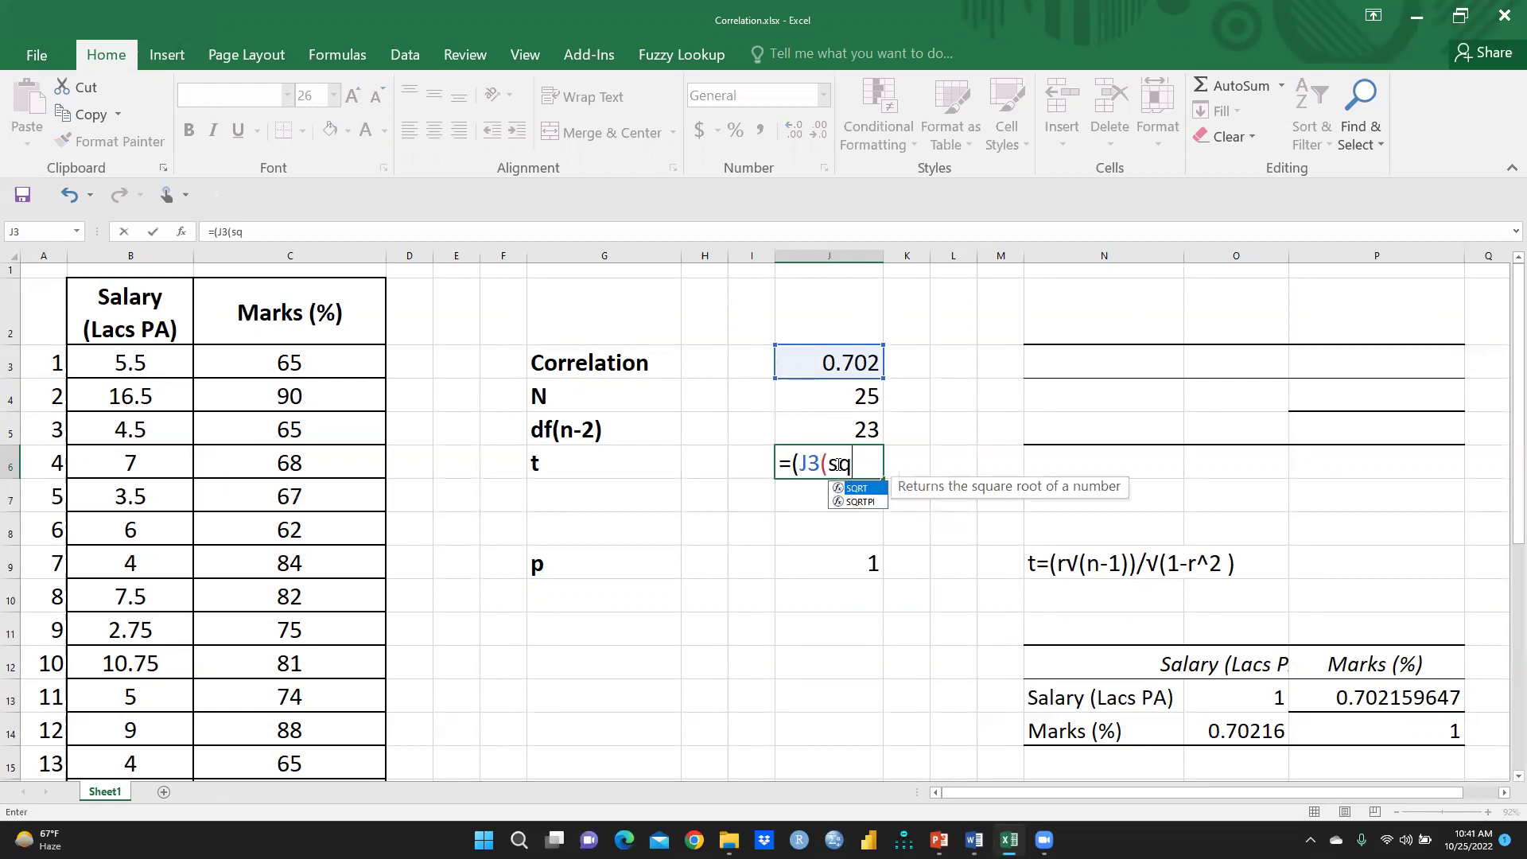
double_click(862, 488)
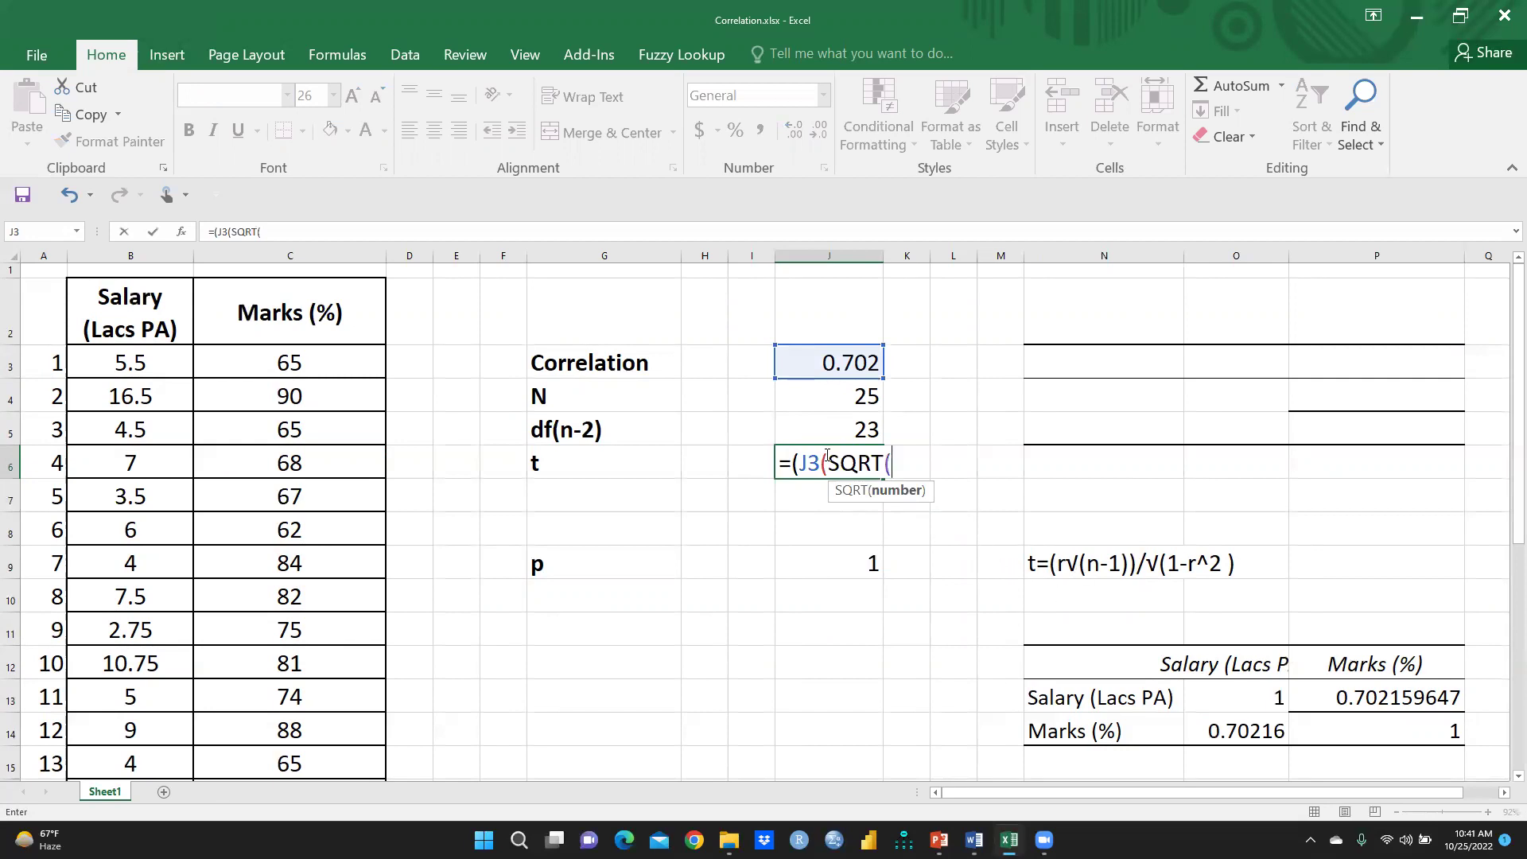
left_click(838, 399)
type("-1)")
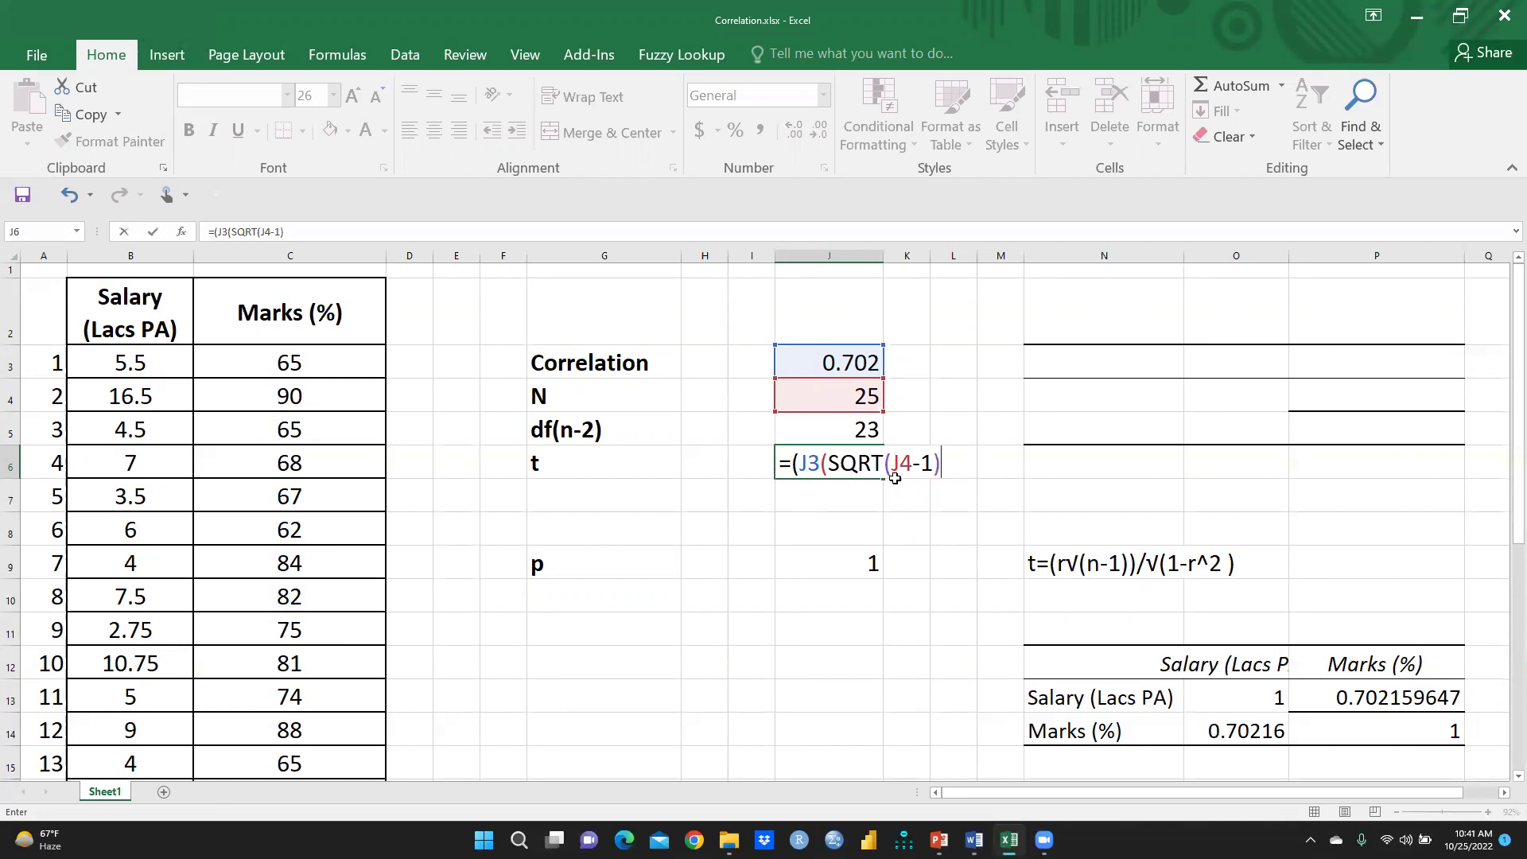
type("))/")
Add the denominator (SQRT(1-J3^2) to the t formula in J6, declining the suggested correction and keeping the cell in editing
type("(sqrt")
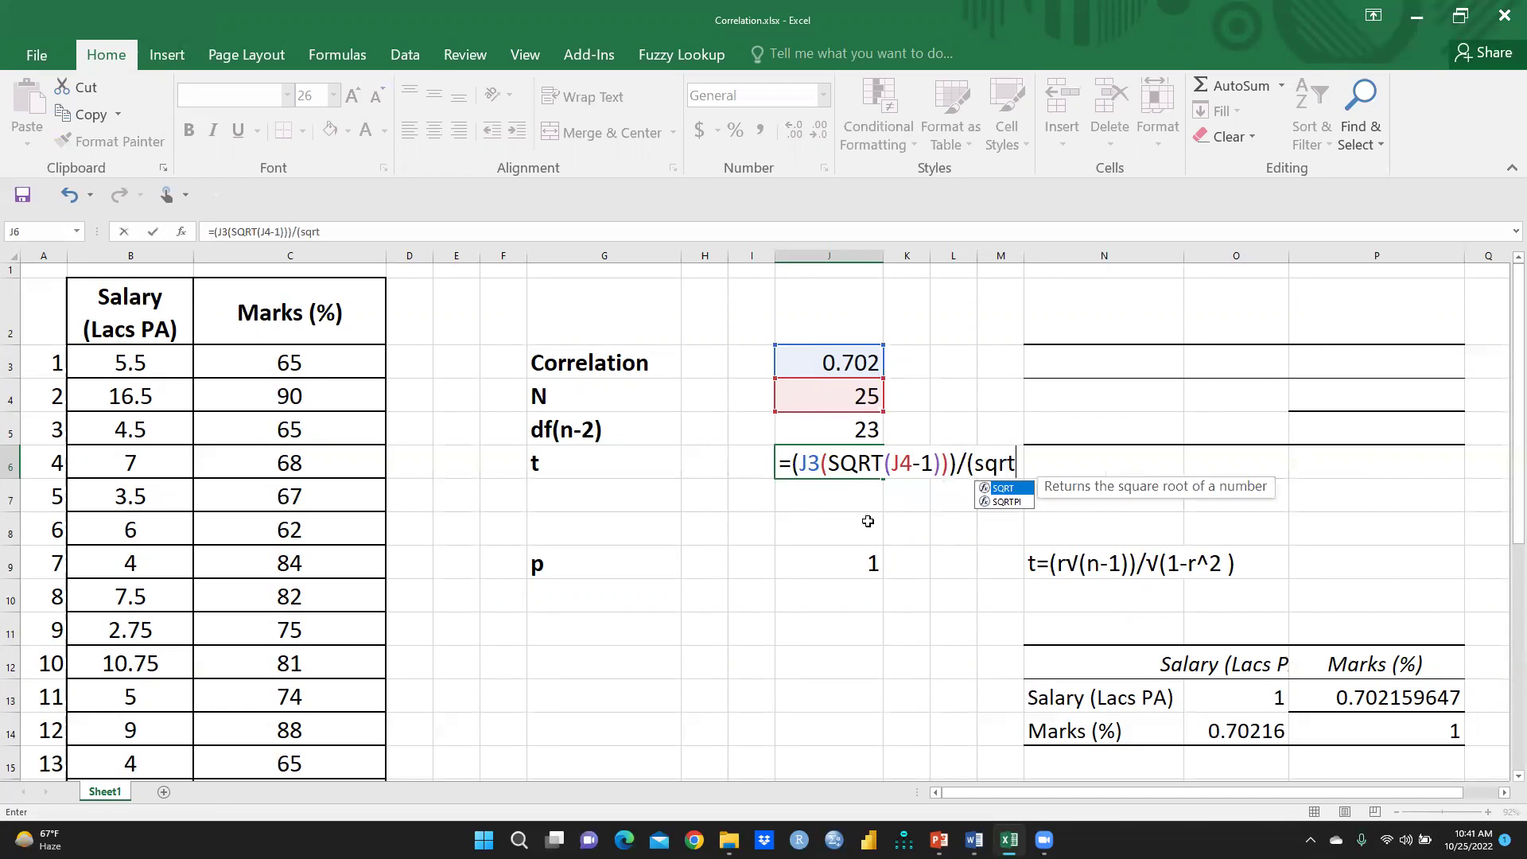
double_click(998, 491)
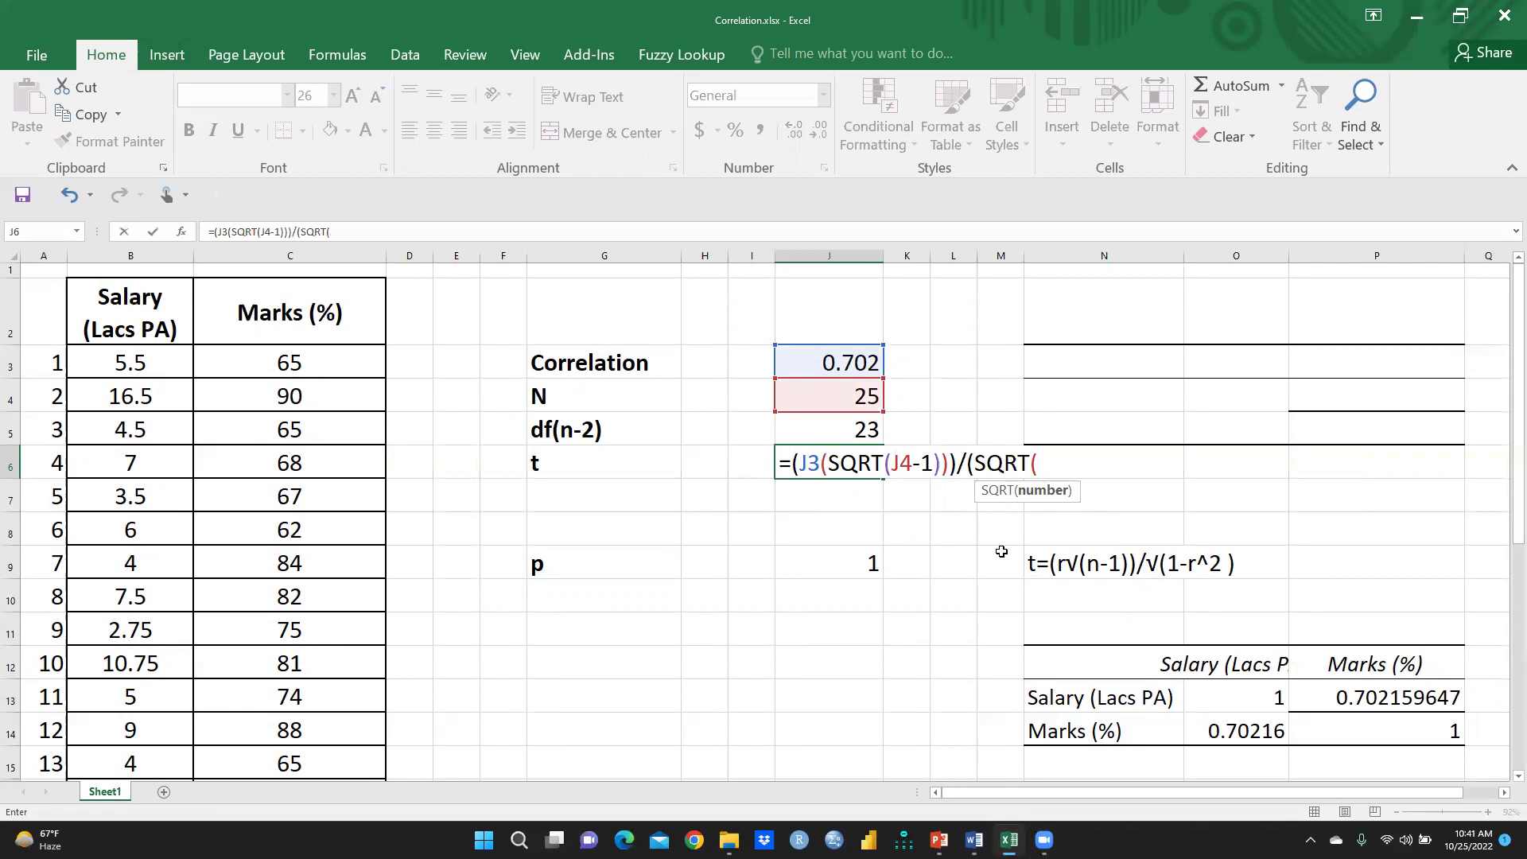
type("1-")
left_click(811, 363)
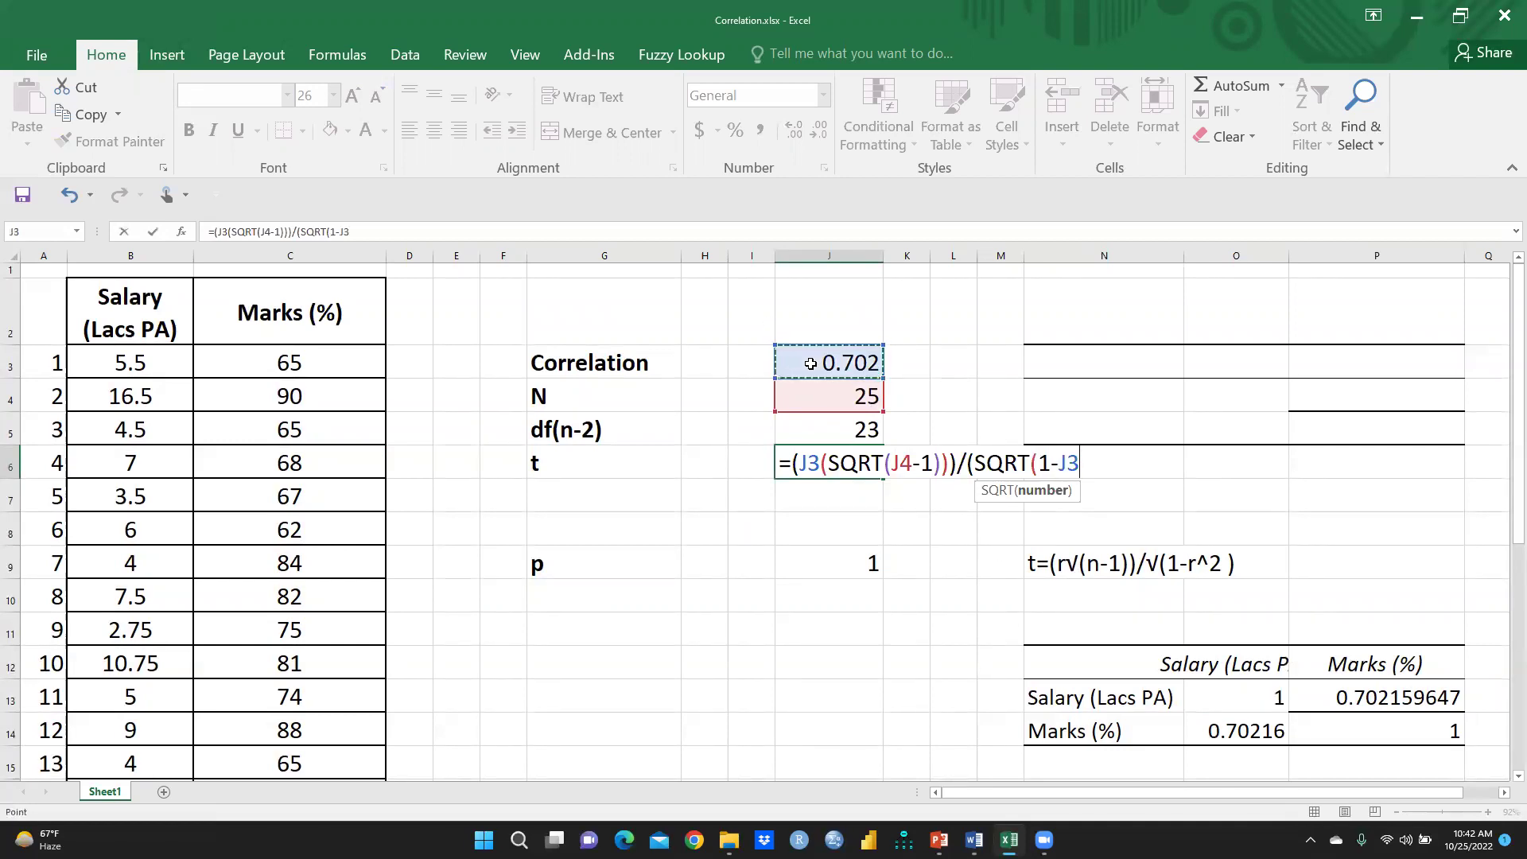
type("^2)")
key("Return")
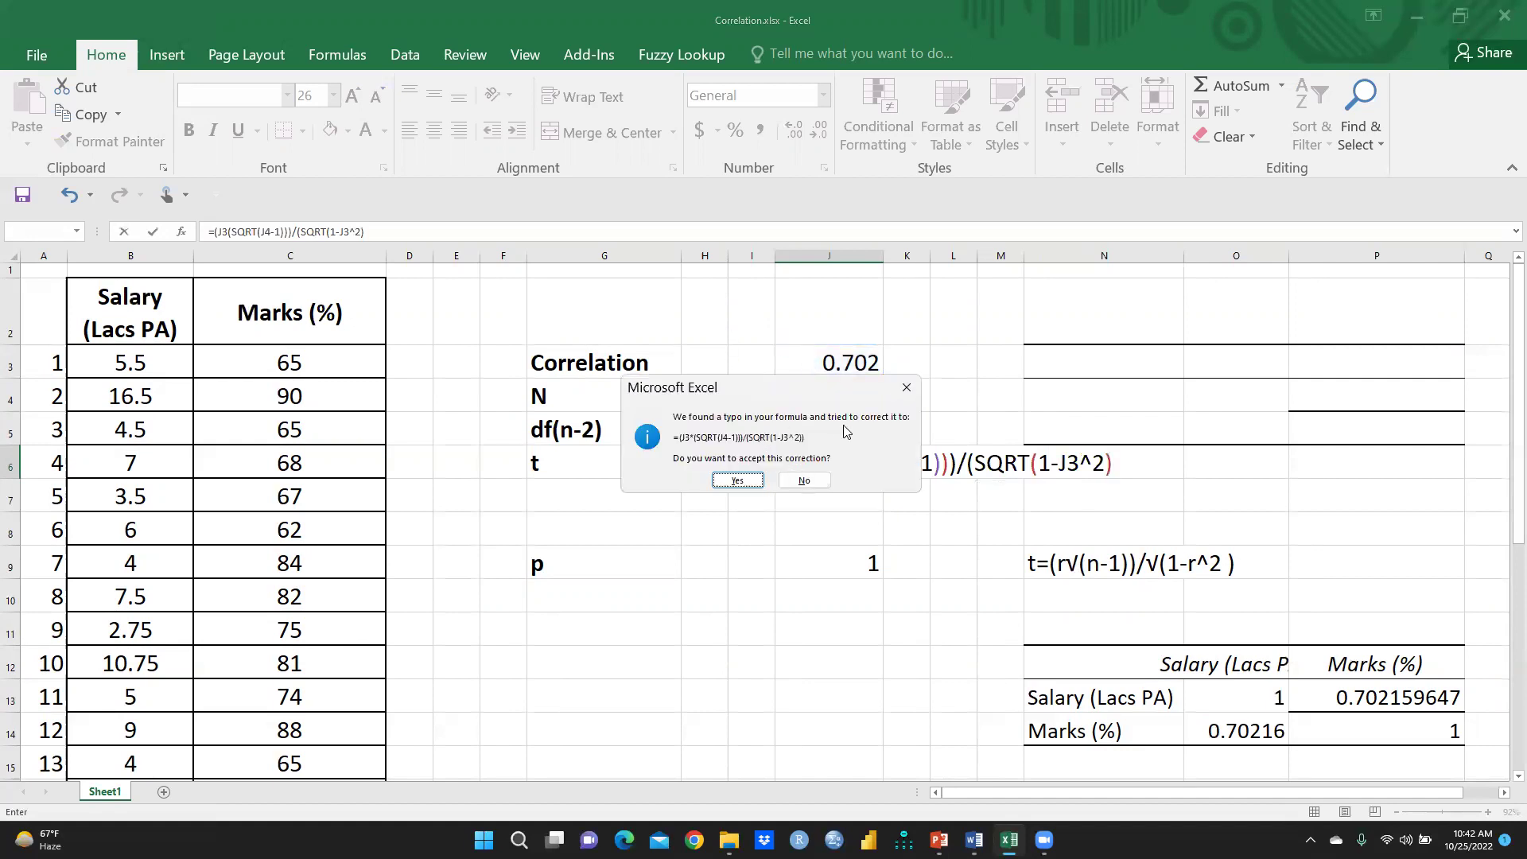
left_click(804, 480)
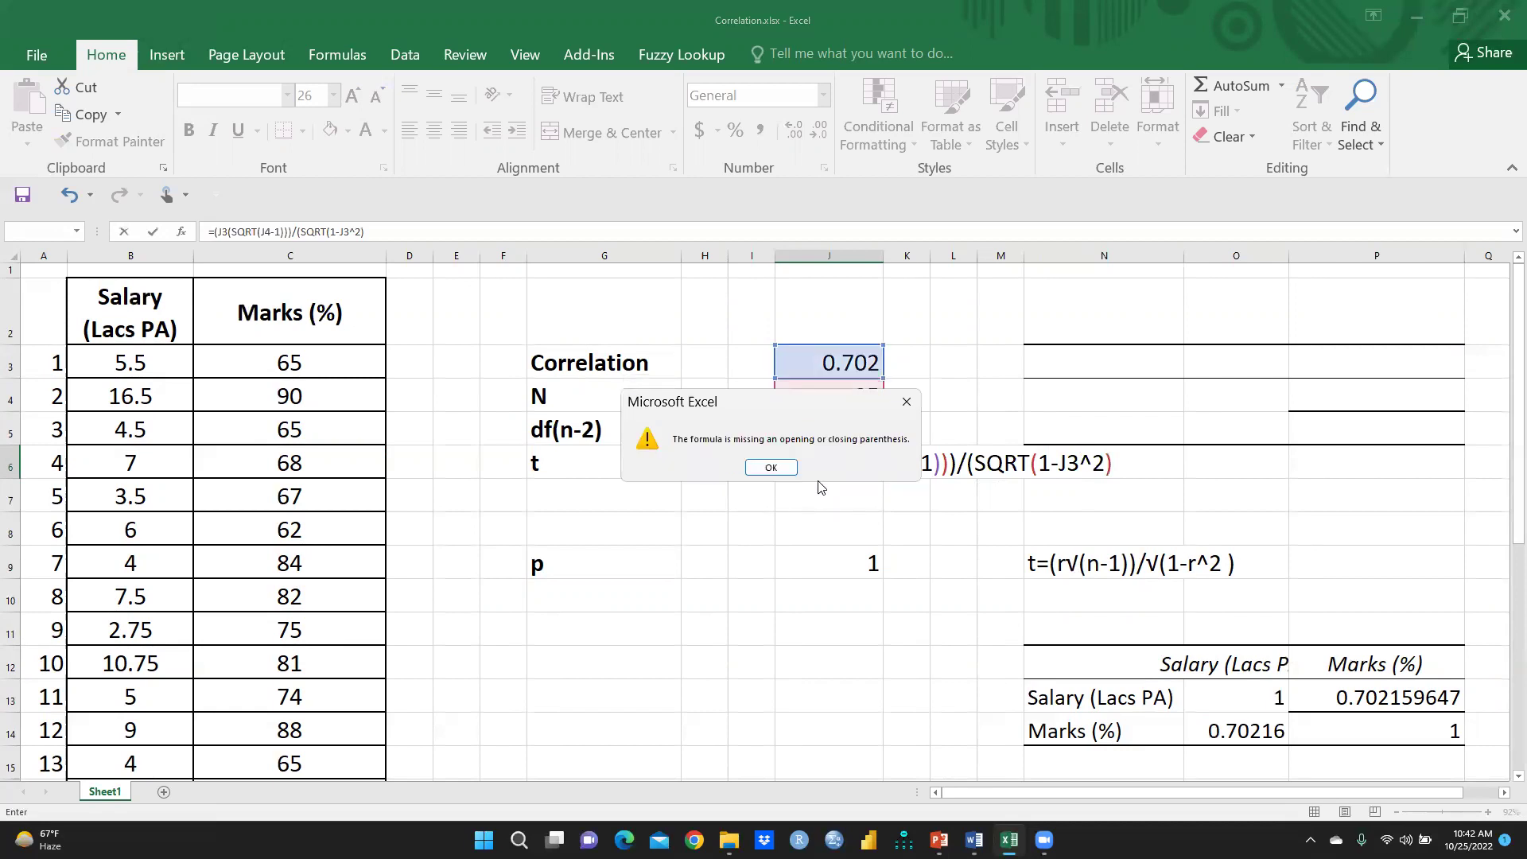
left_click(906, 402)
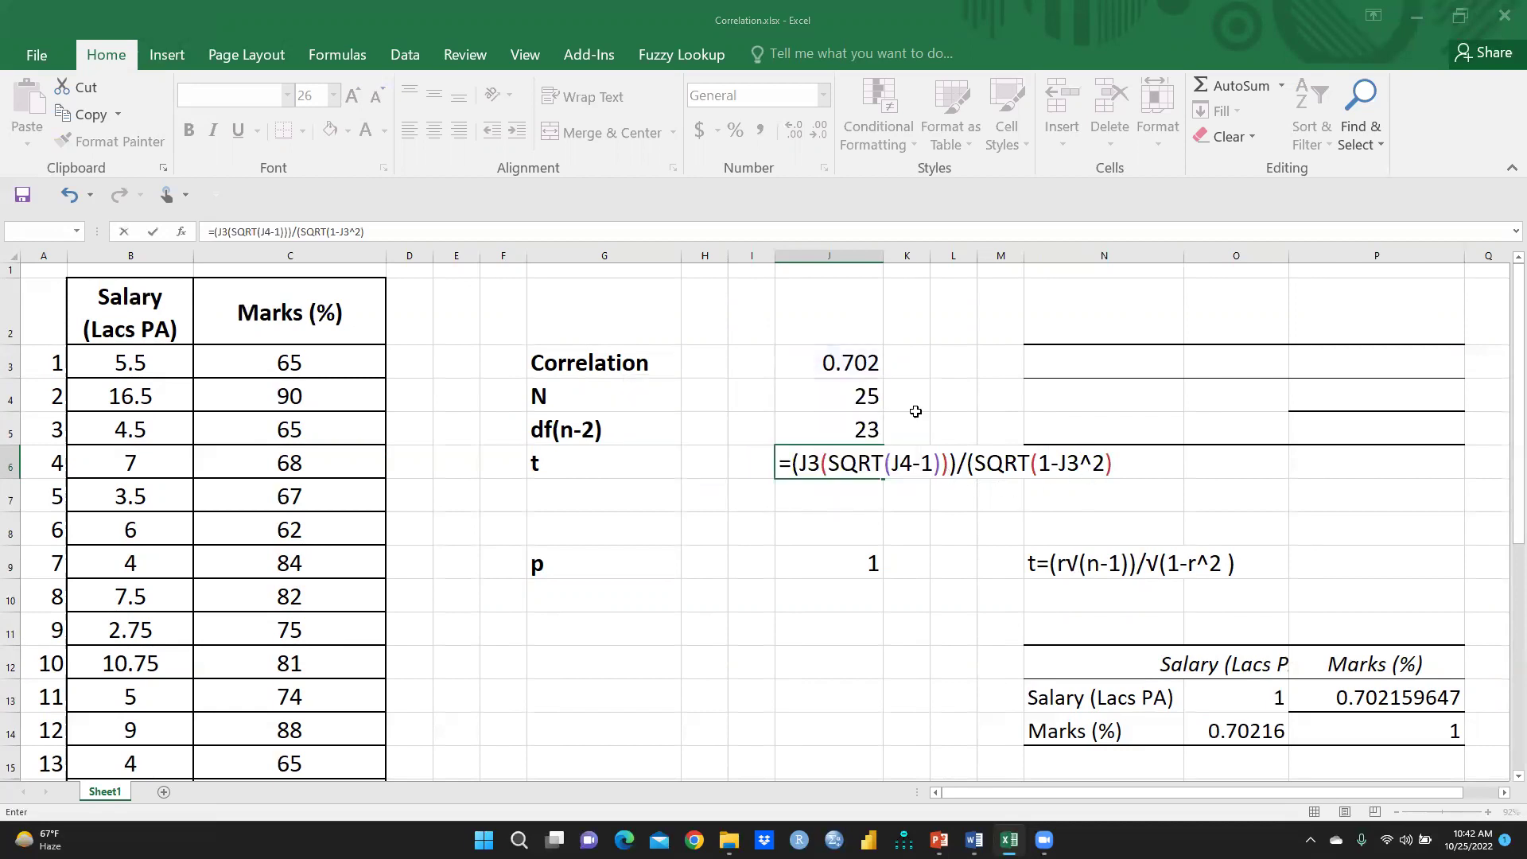
left_click(1081, 465)
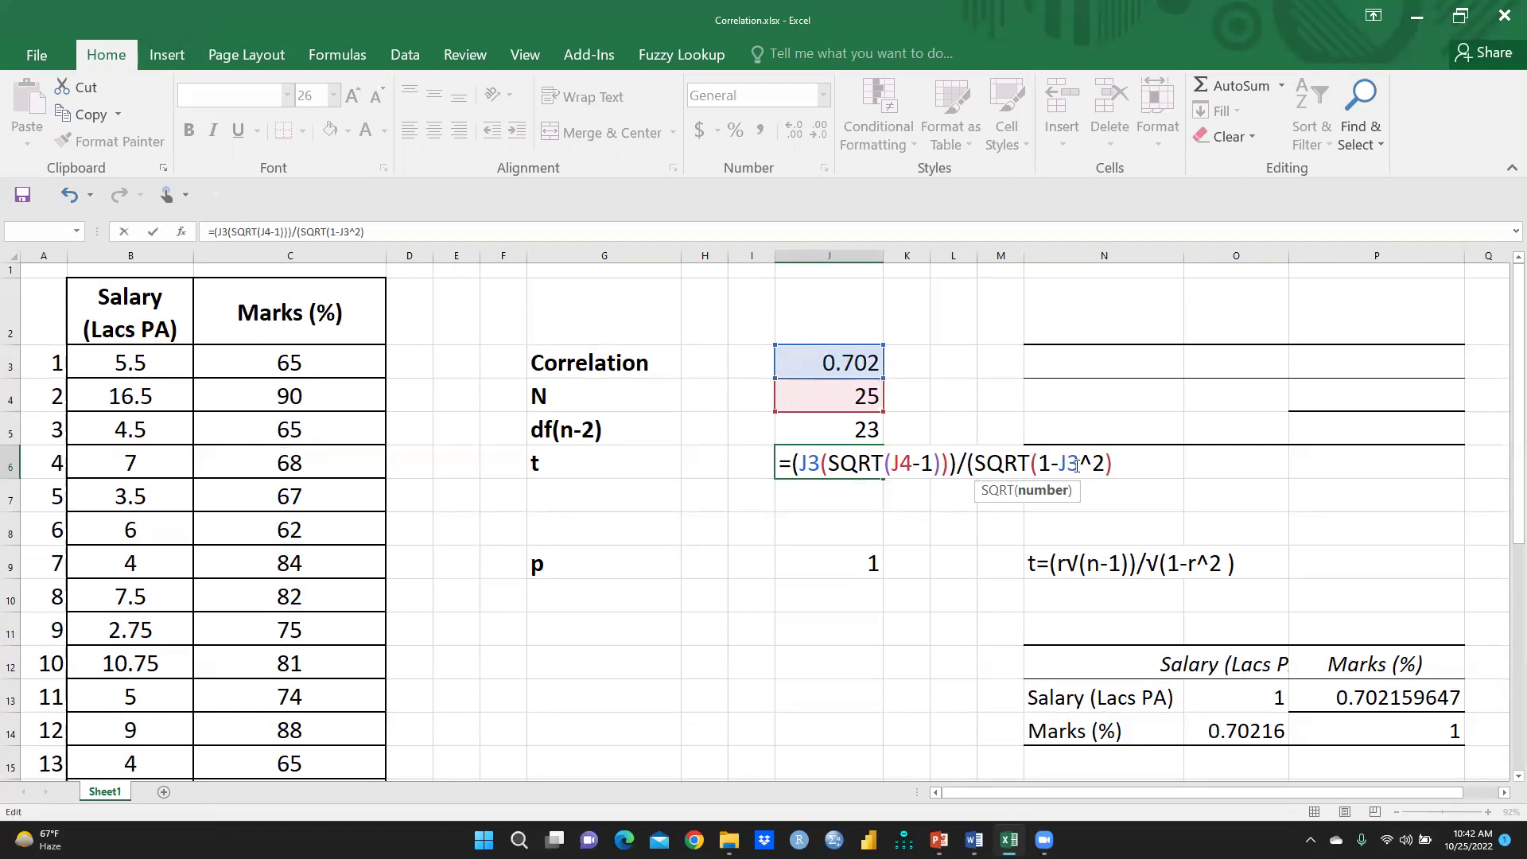
key("BackSpace")
key("BackSpace")
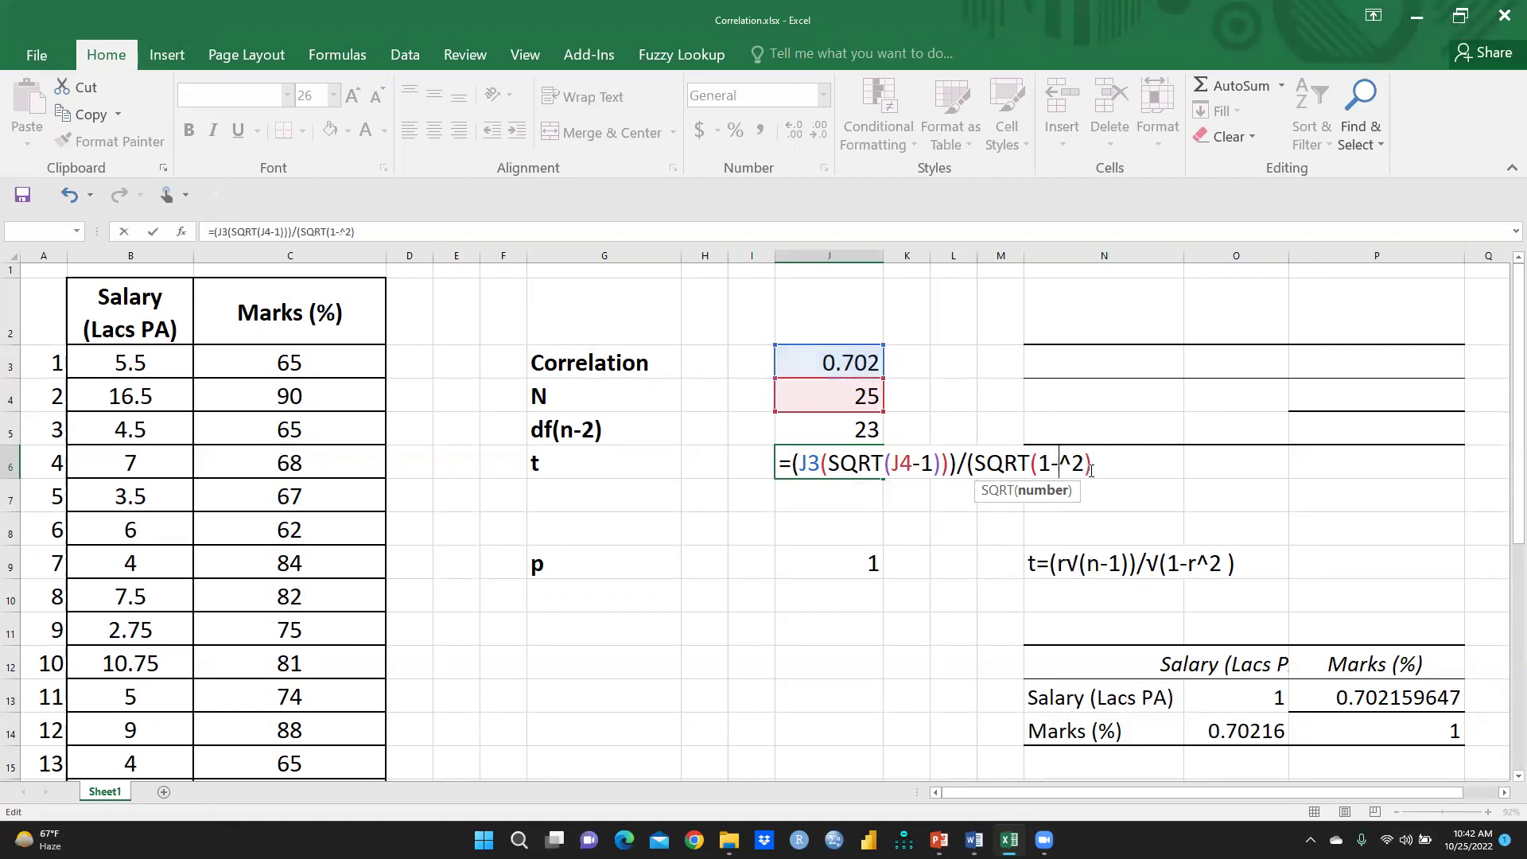
left_click(832, 599)
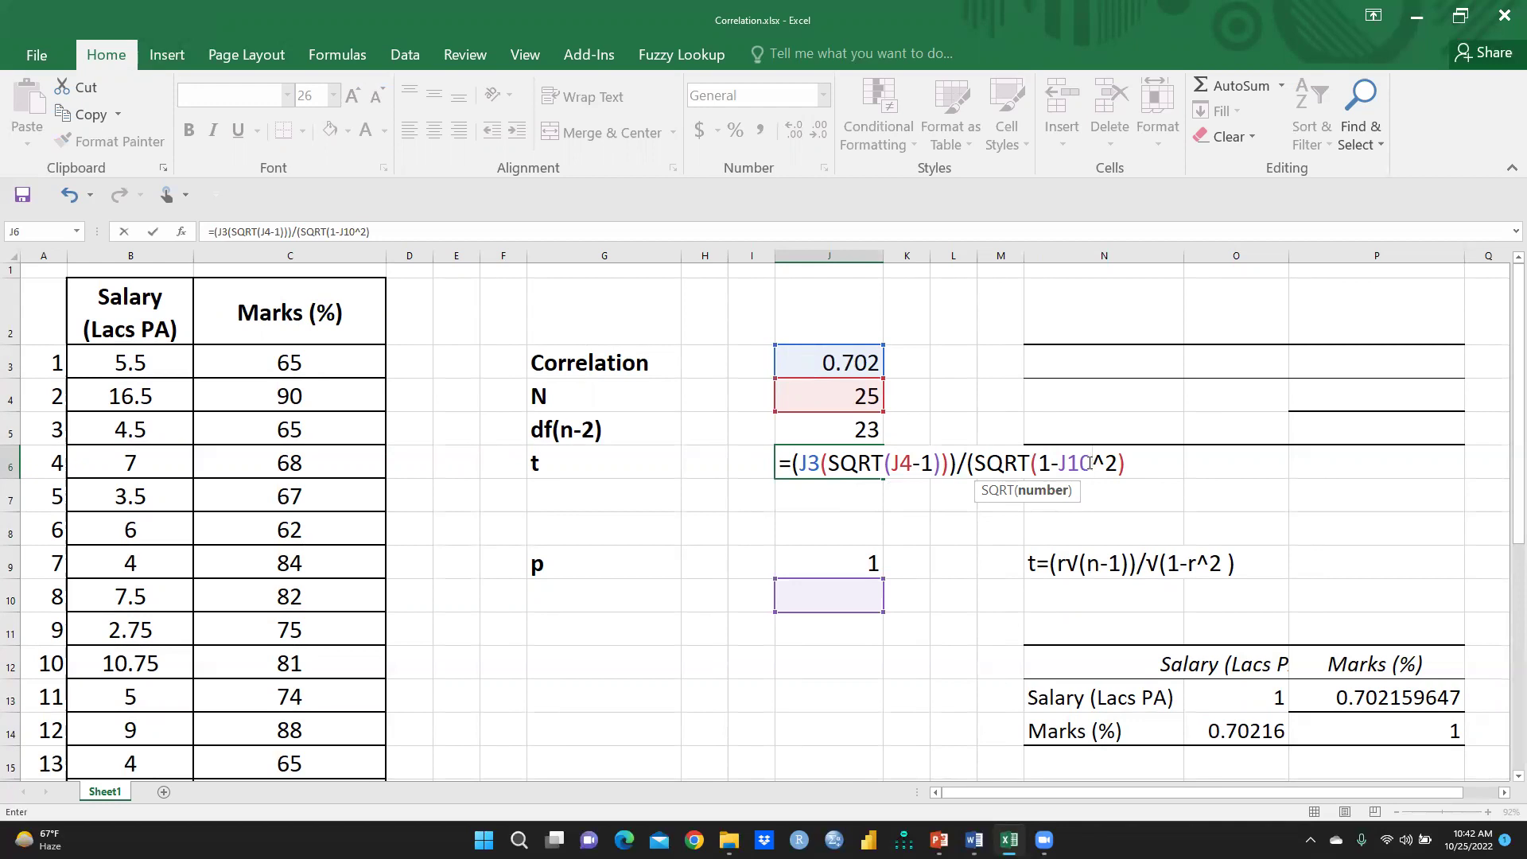
key("BackSpace")
key("BackSpace")
key("BackSpace")
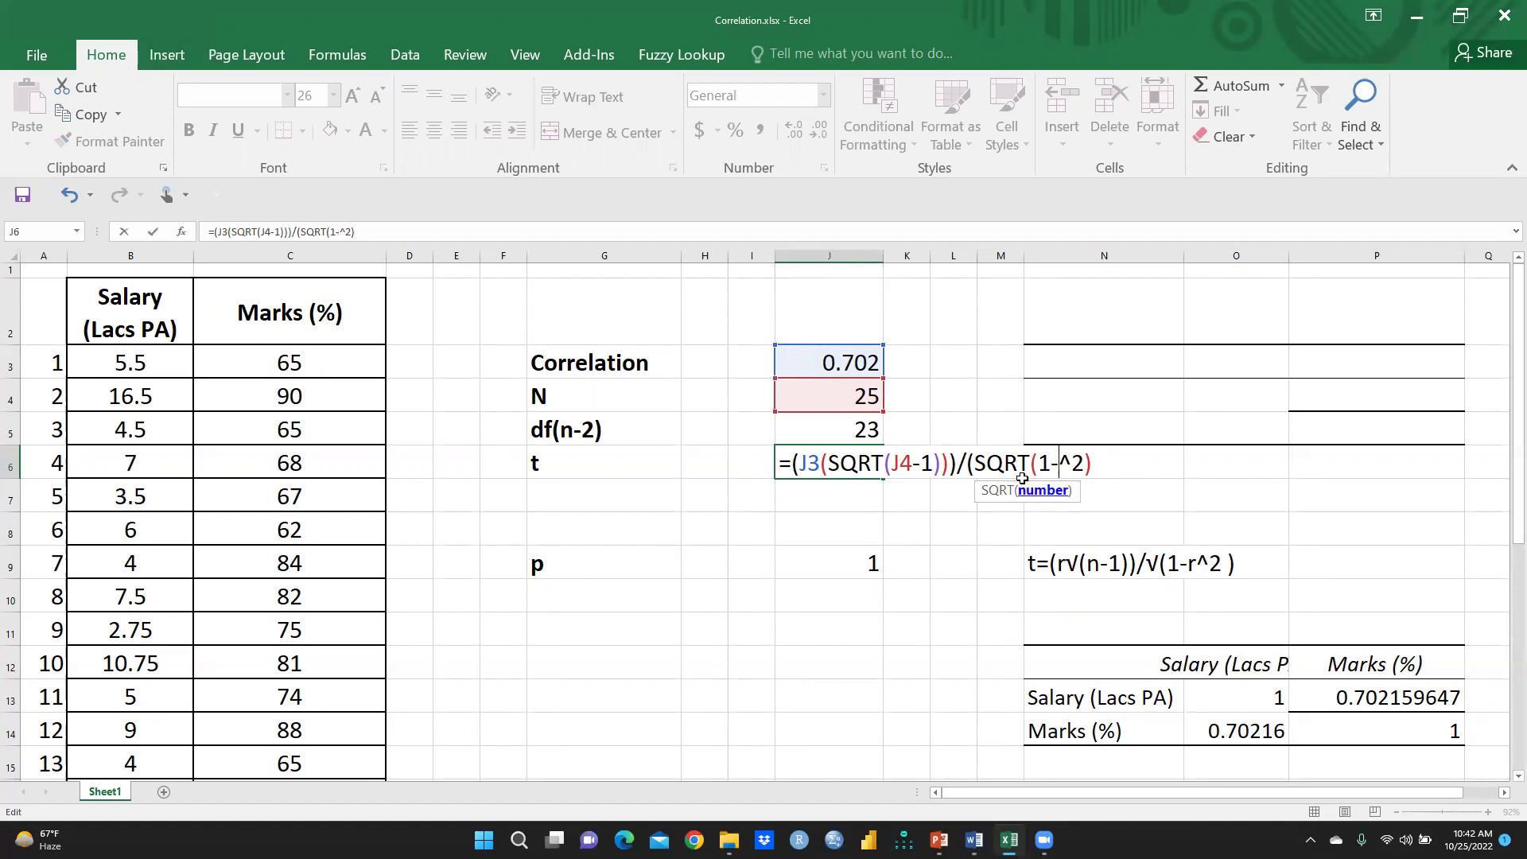
left_click(1079, 482)
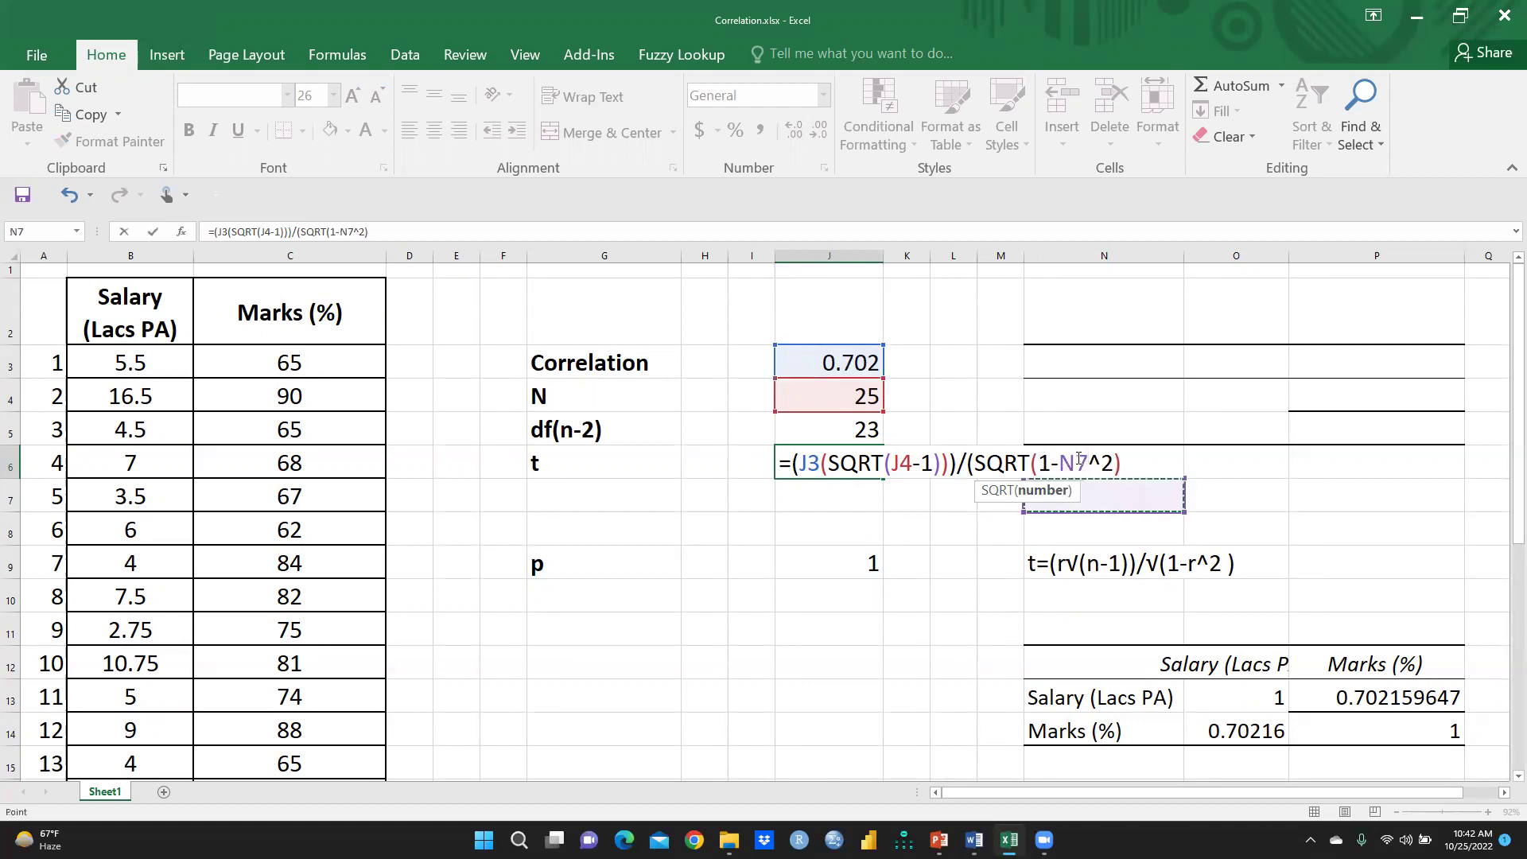
left_click(1088, 460)
key("BackSpace")
key("BackSpace")
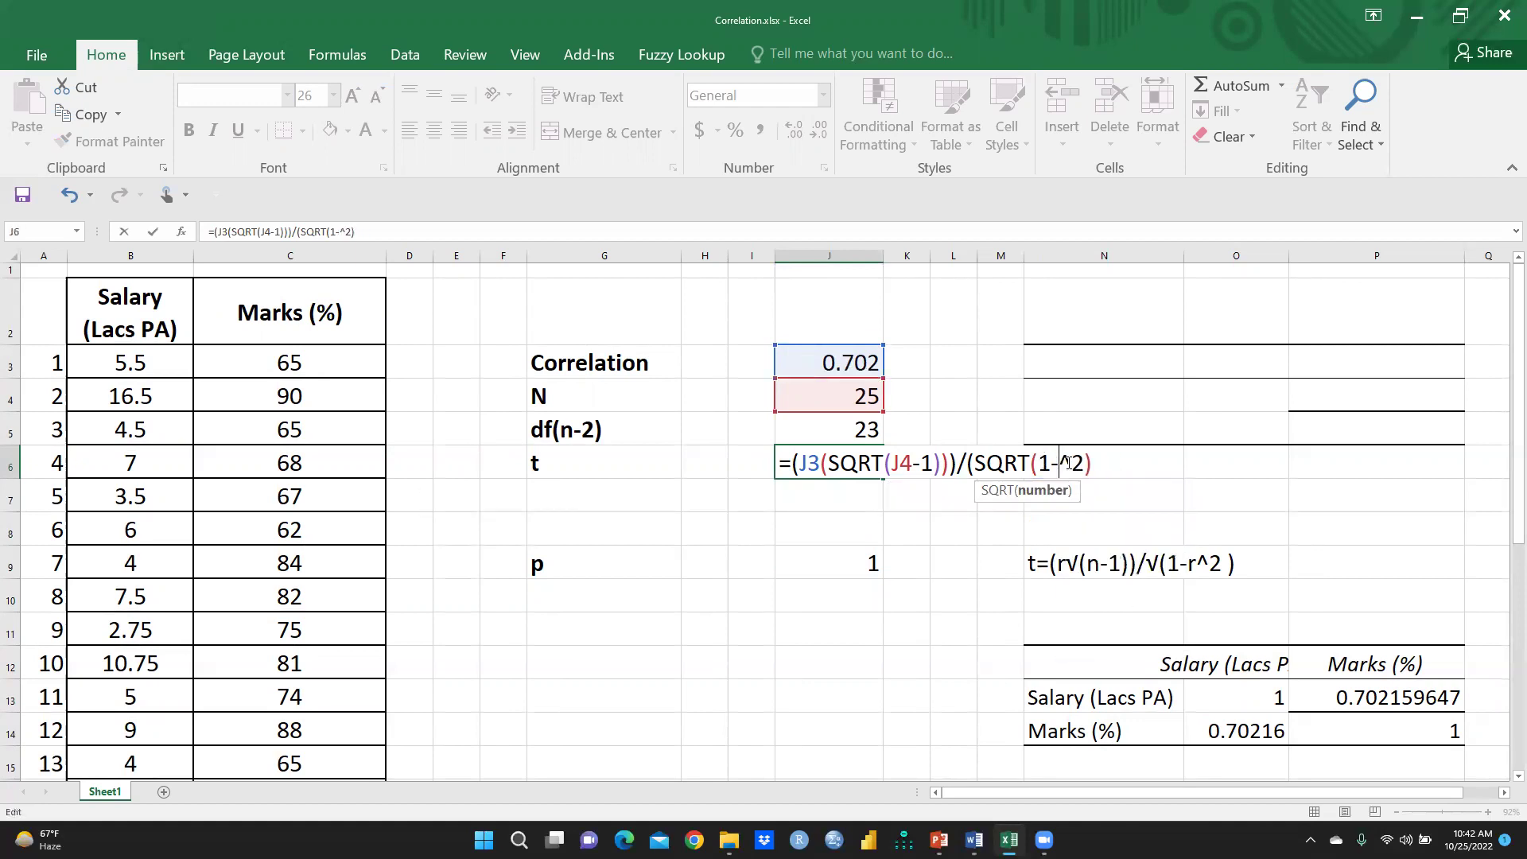
type("J3")
Enter the t formula in J6, accepting the correction to =(J3*(SQRT(J4-1)))/(SQRT(1-J3^2)), and compare it with the written formula in N9
key("Return")
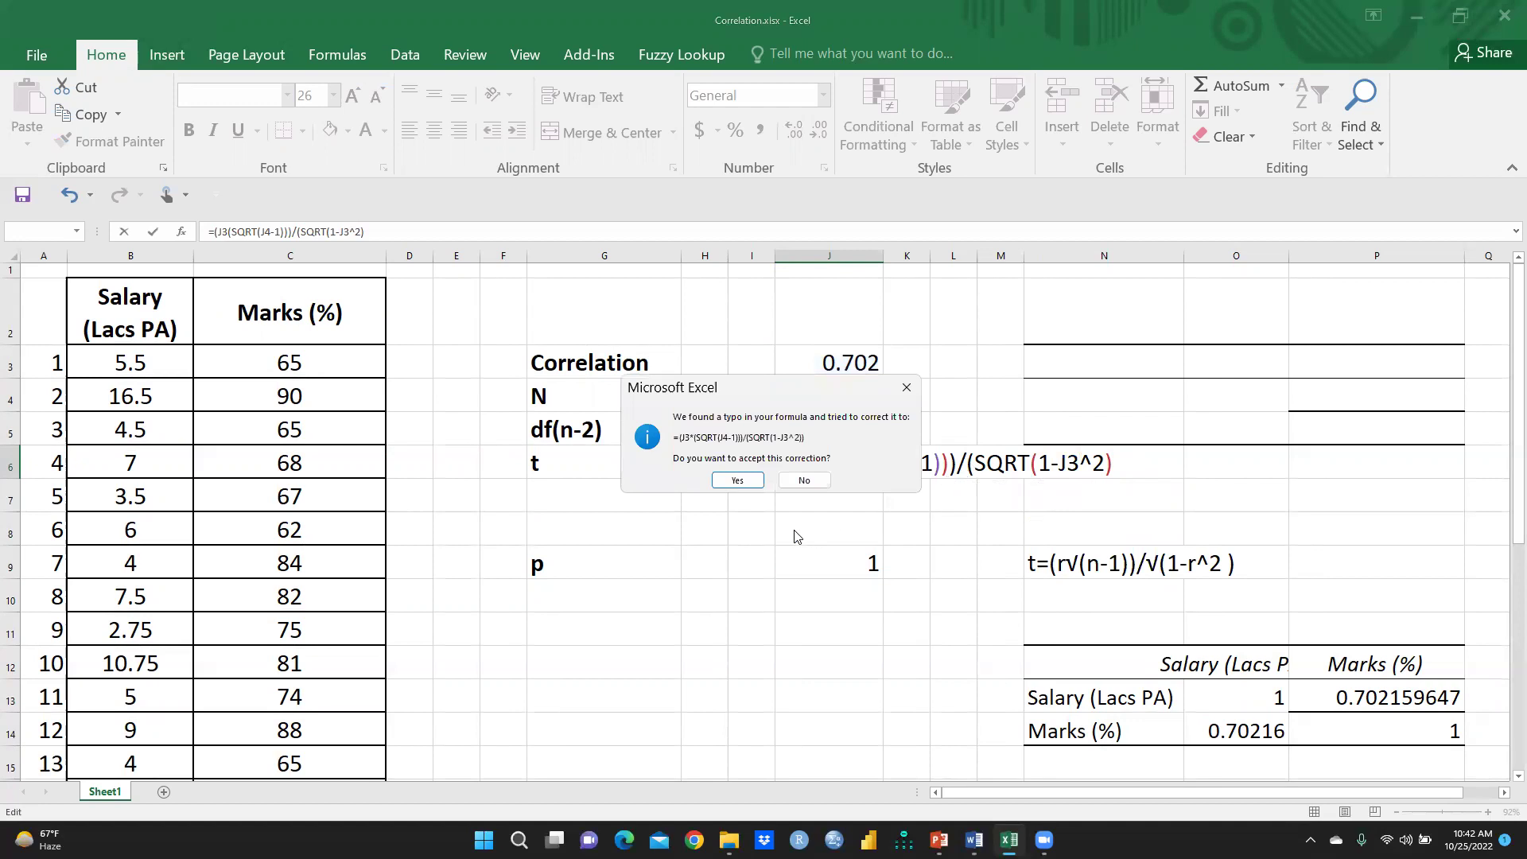
left_click(738, 480)
left_click(857, 469)
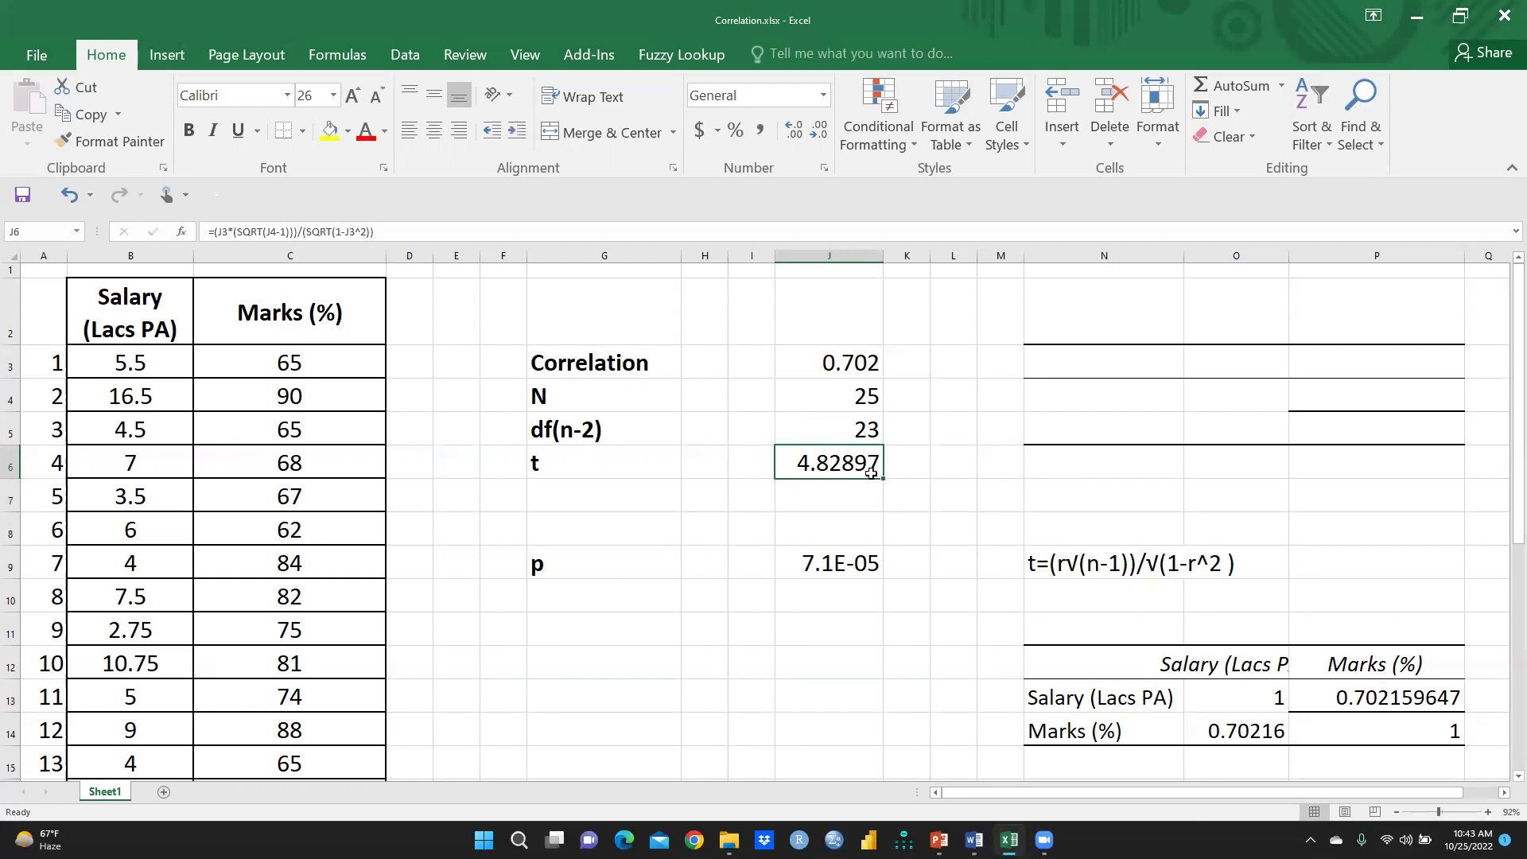
left_click(1150, 563)
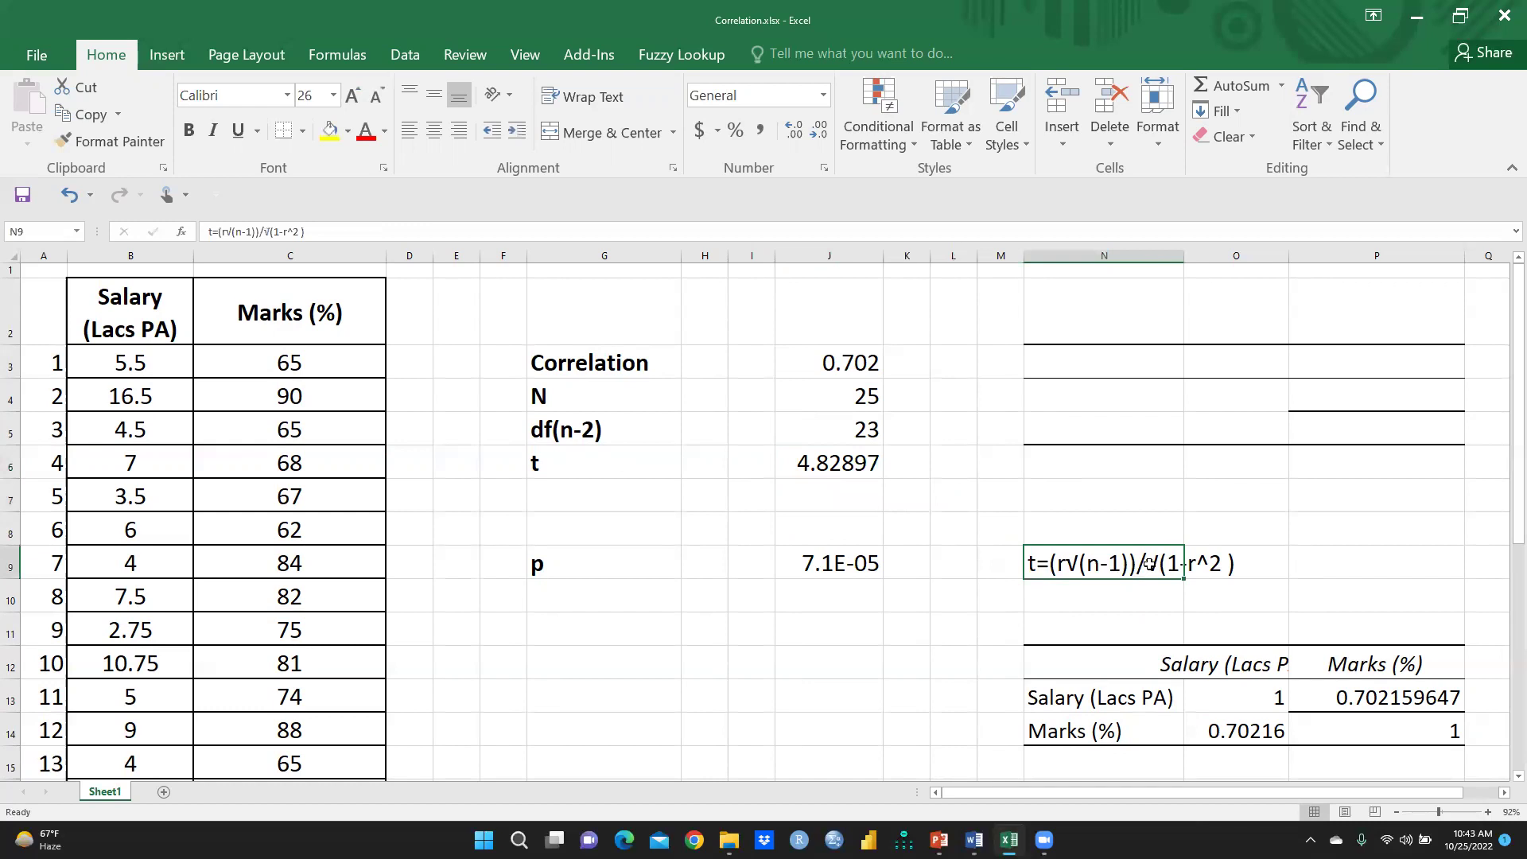
left_click(810, 458)
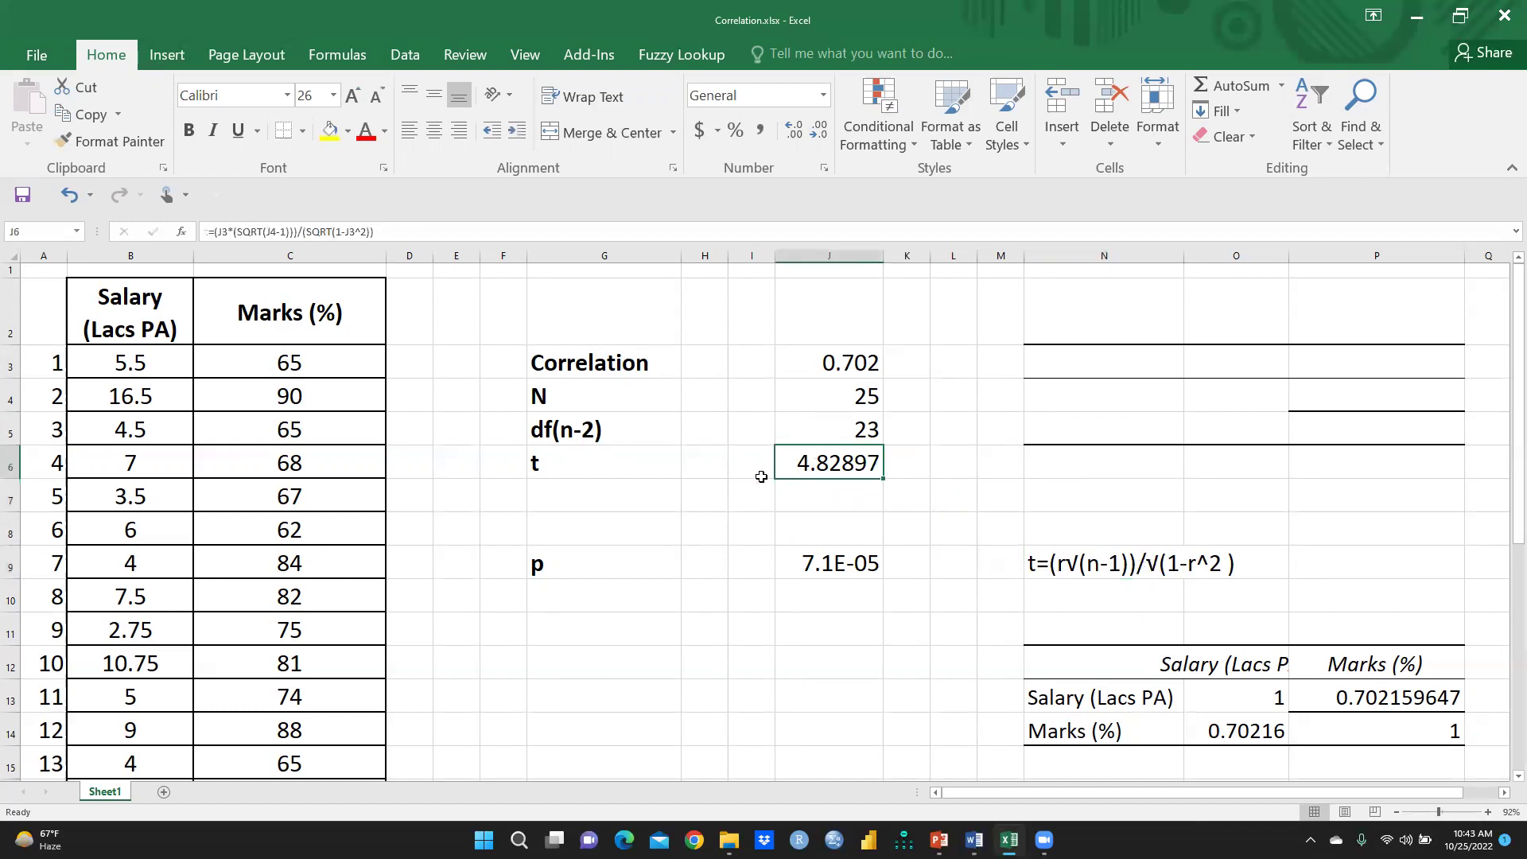
Replace the p value in J9 with the two-tailed formula =TDIST(J6,J5,2), using the t value and degrees of freedom
left_click(541, 566)
left_click(855, 566)
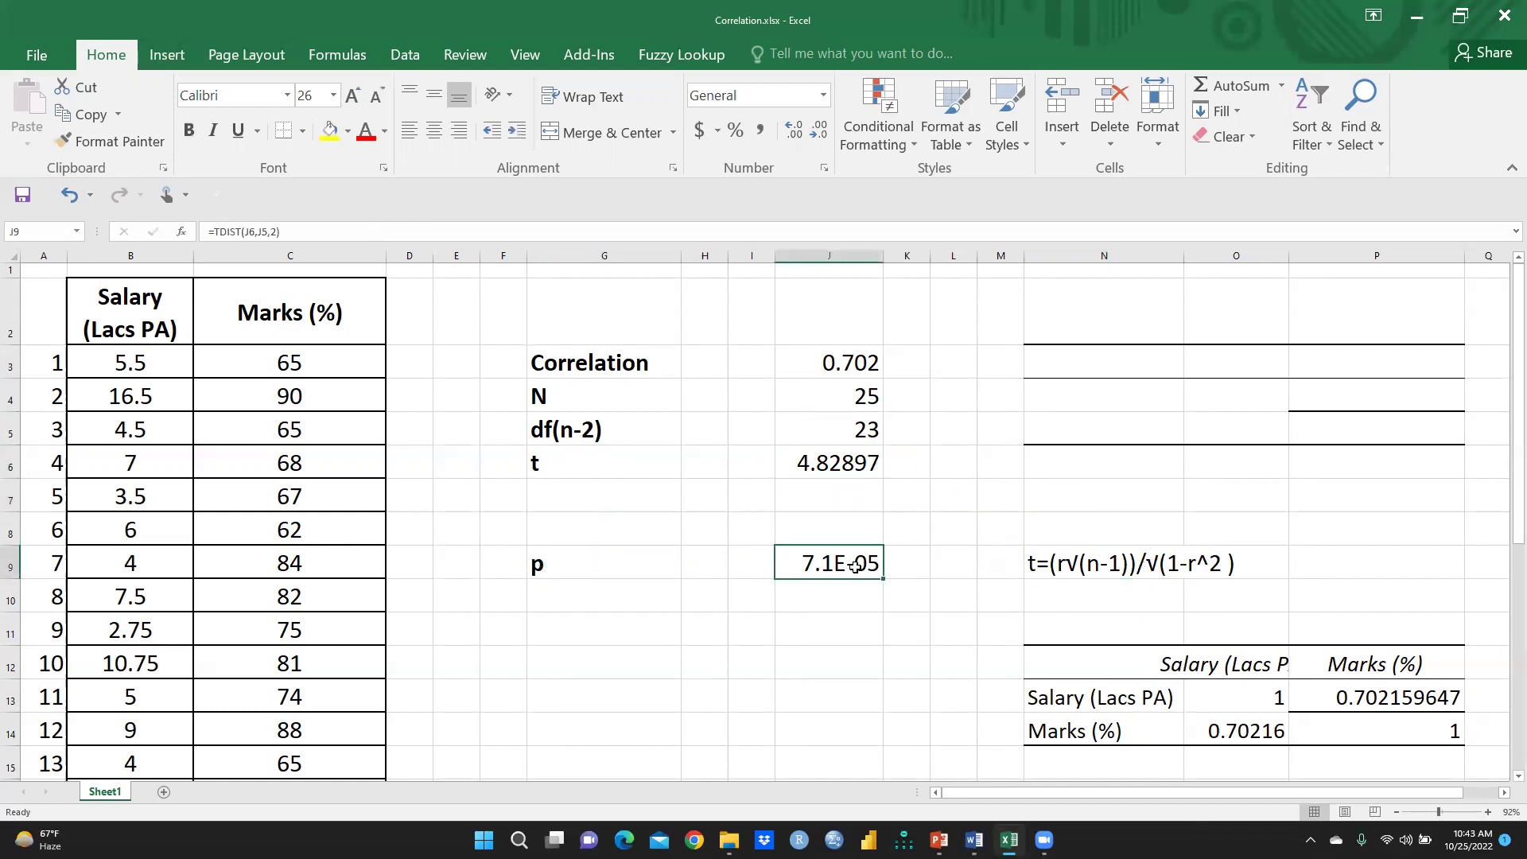
key("Delete")
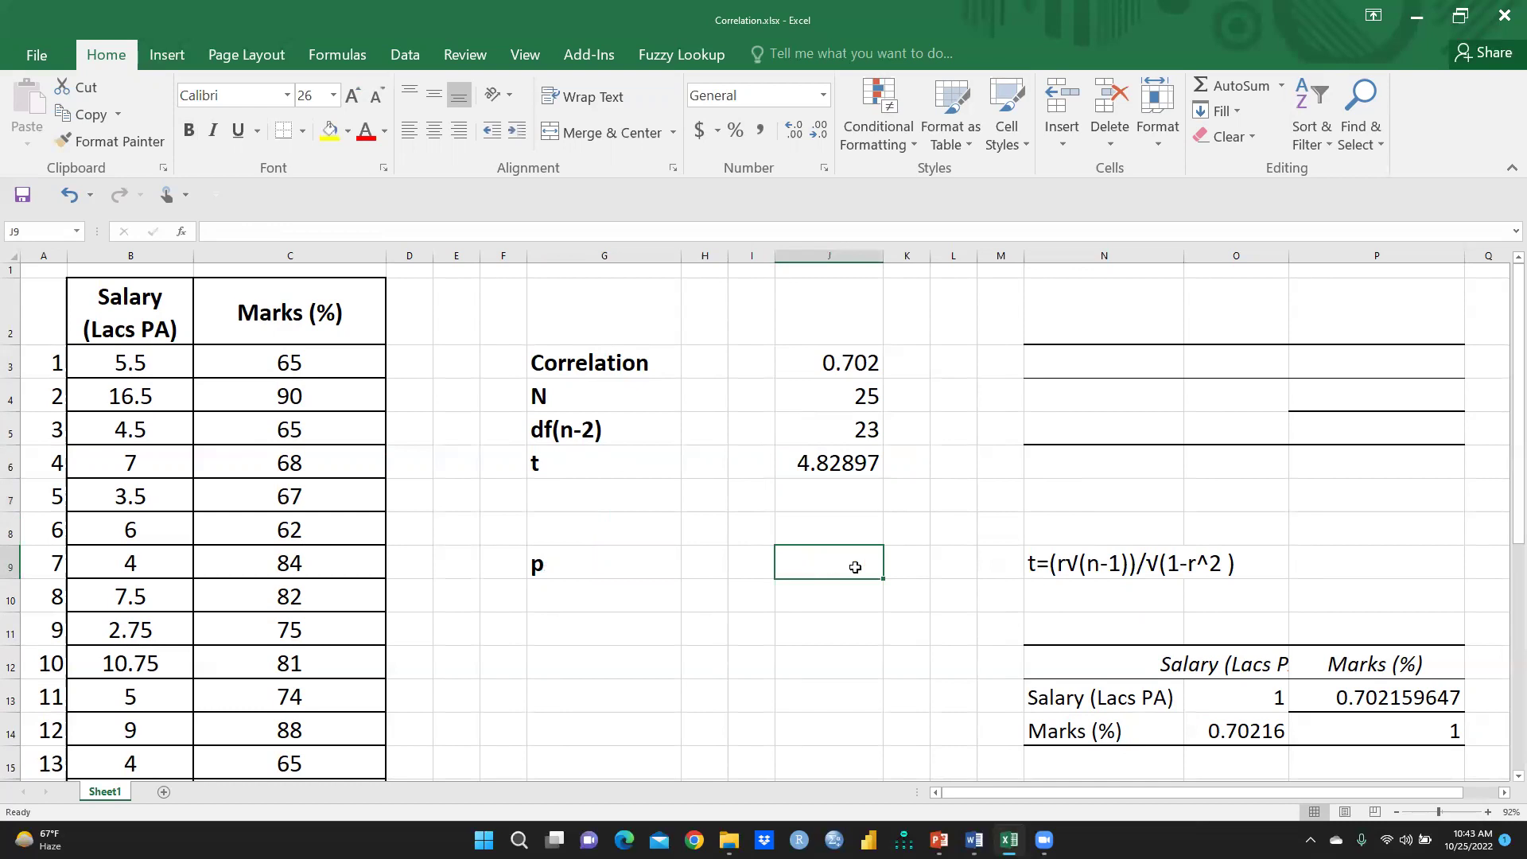
type("=")
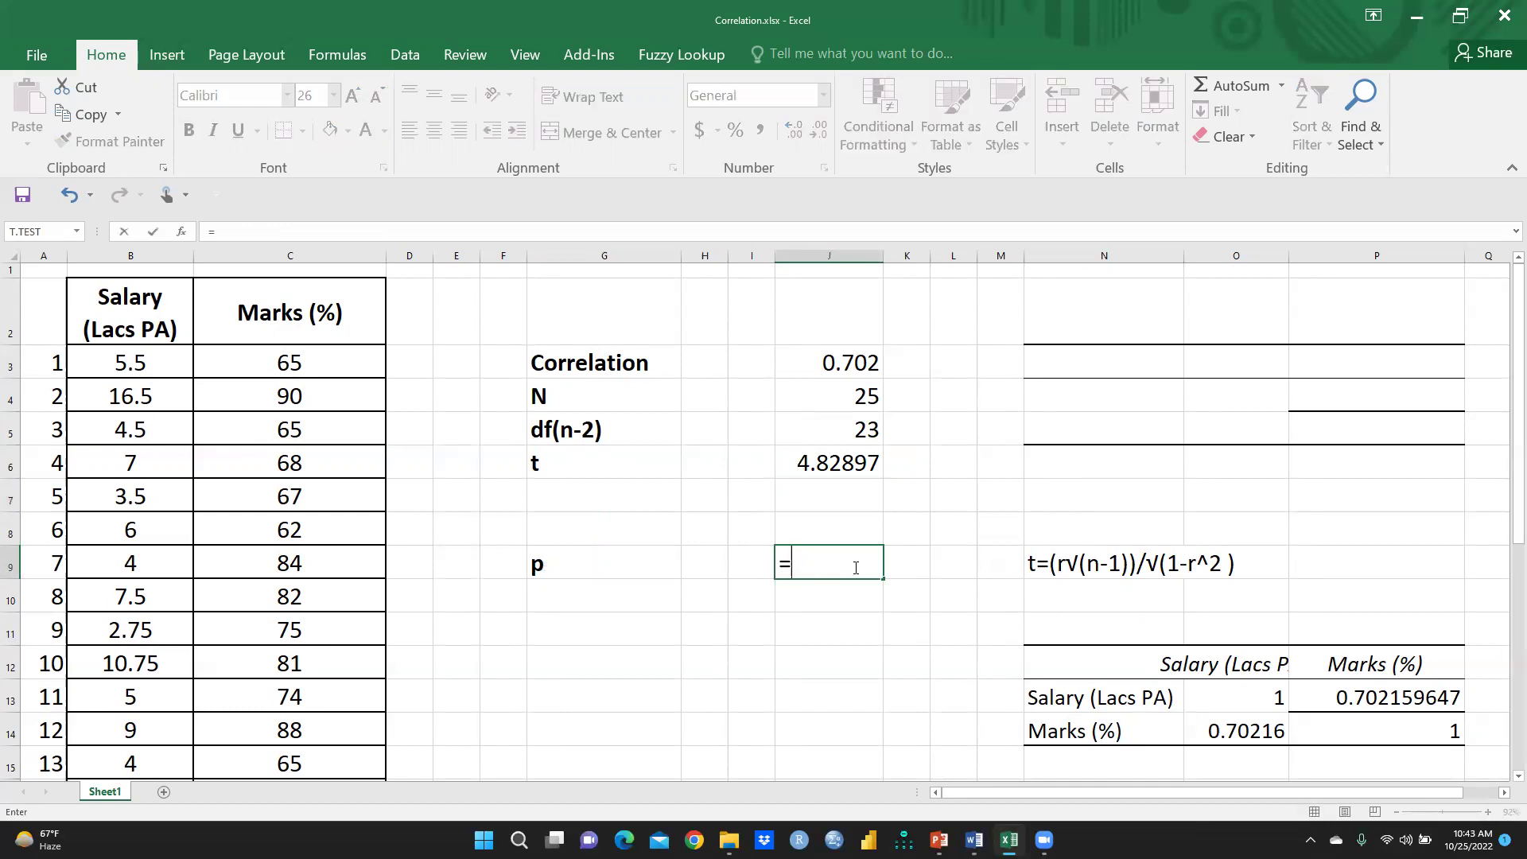
type("td")
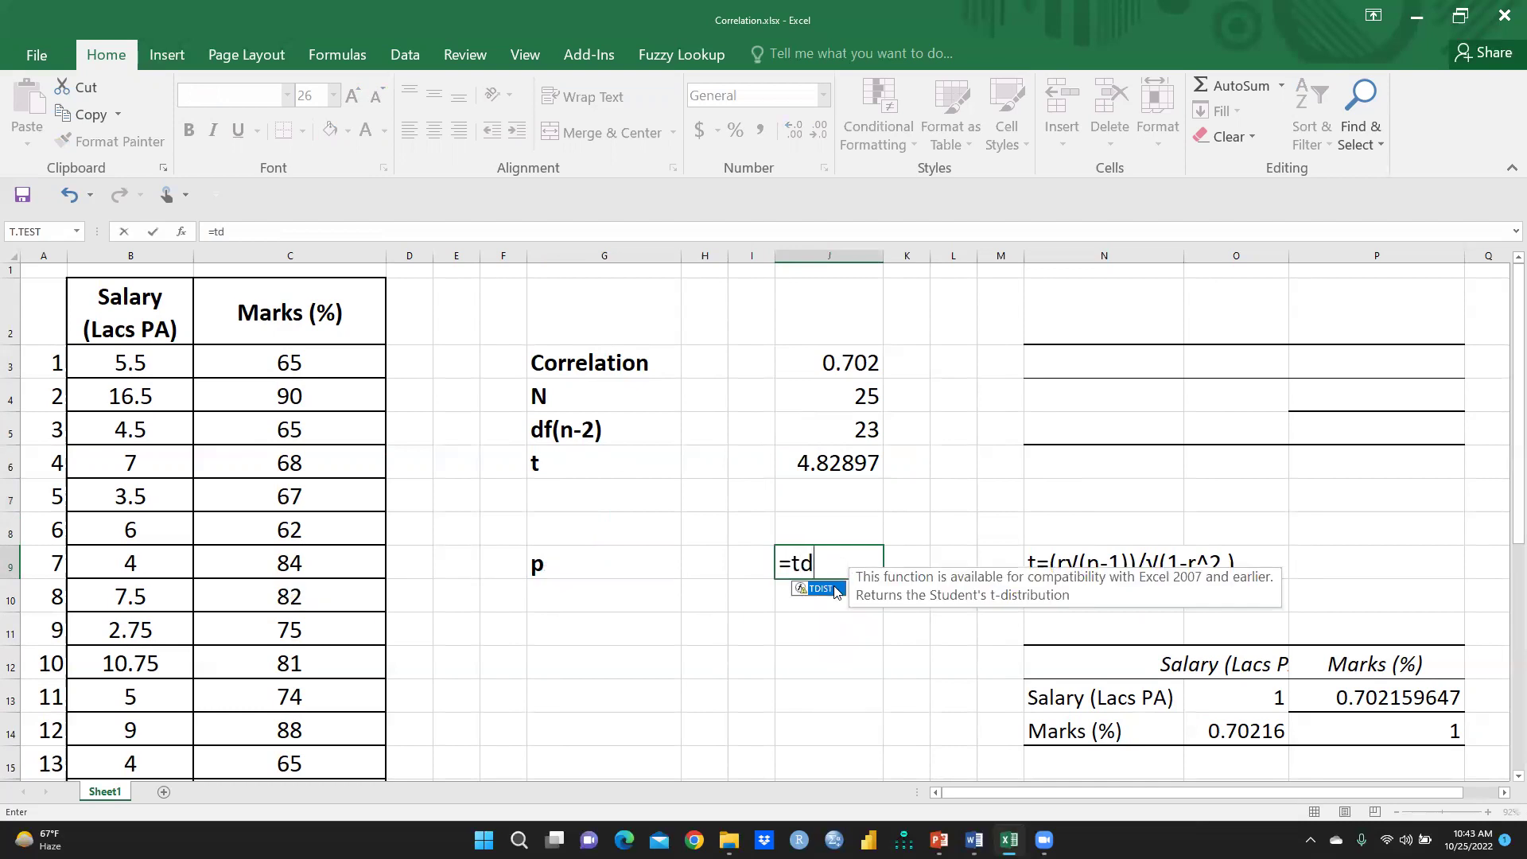
double_click(835, 588)
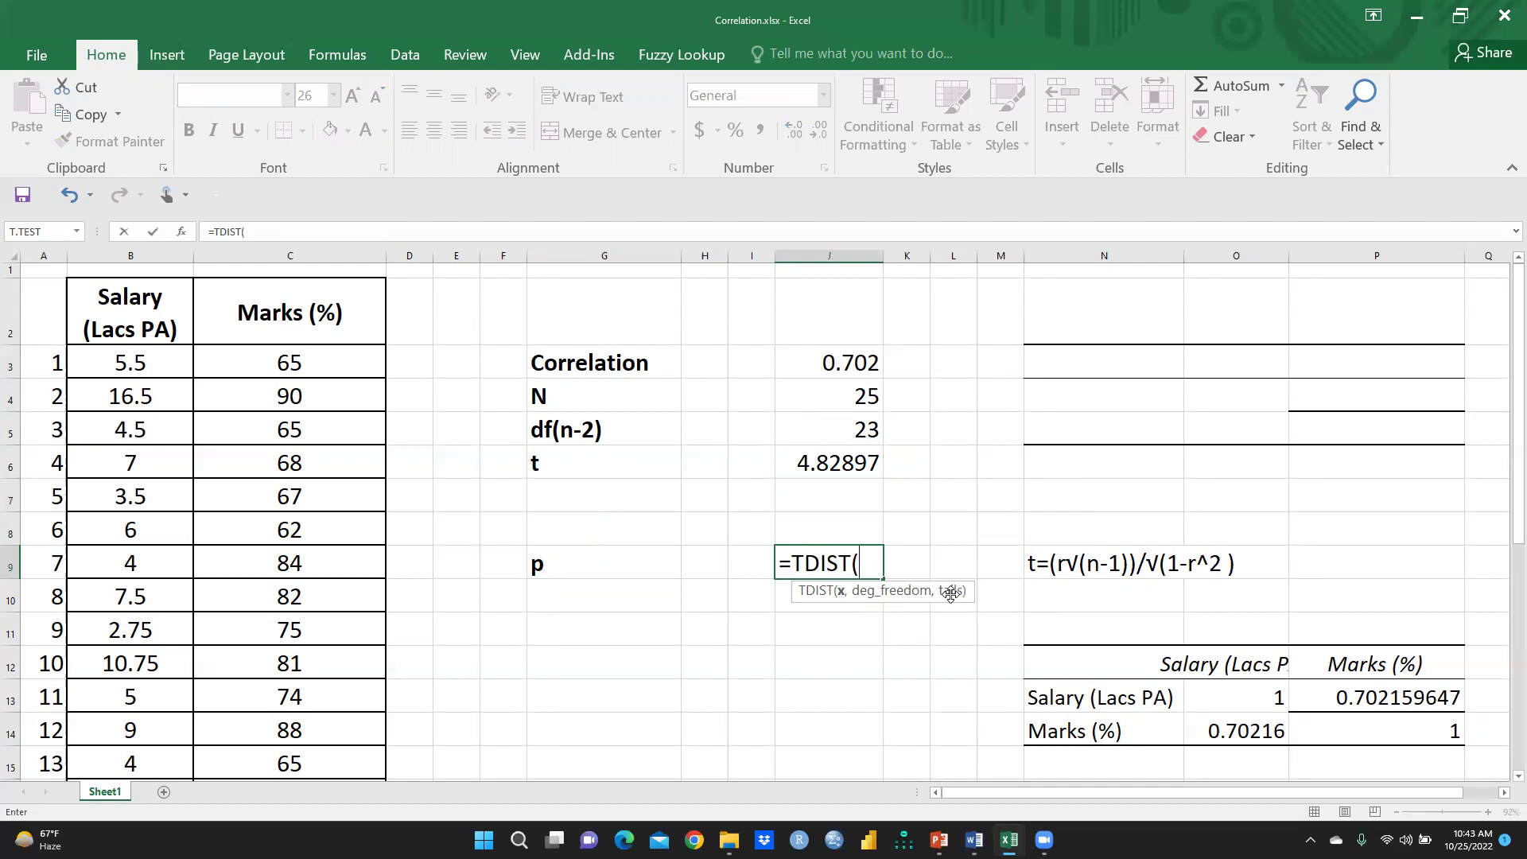
left_click(832, 457)
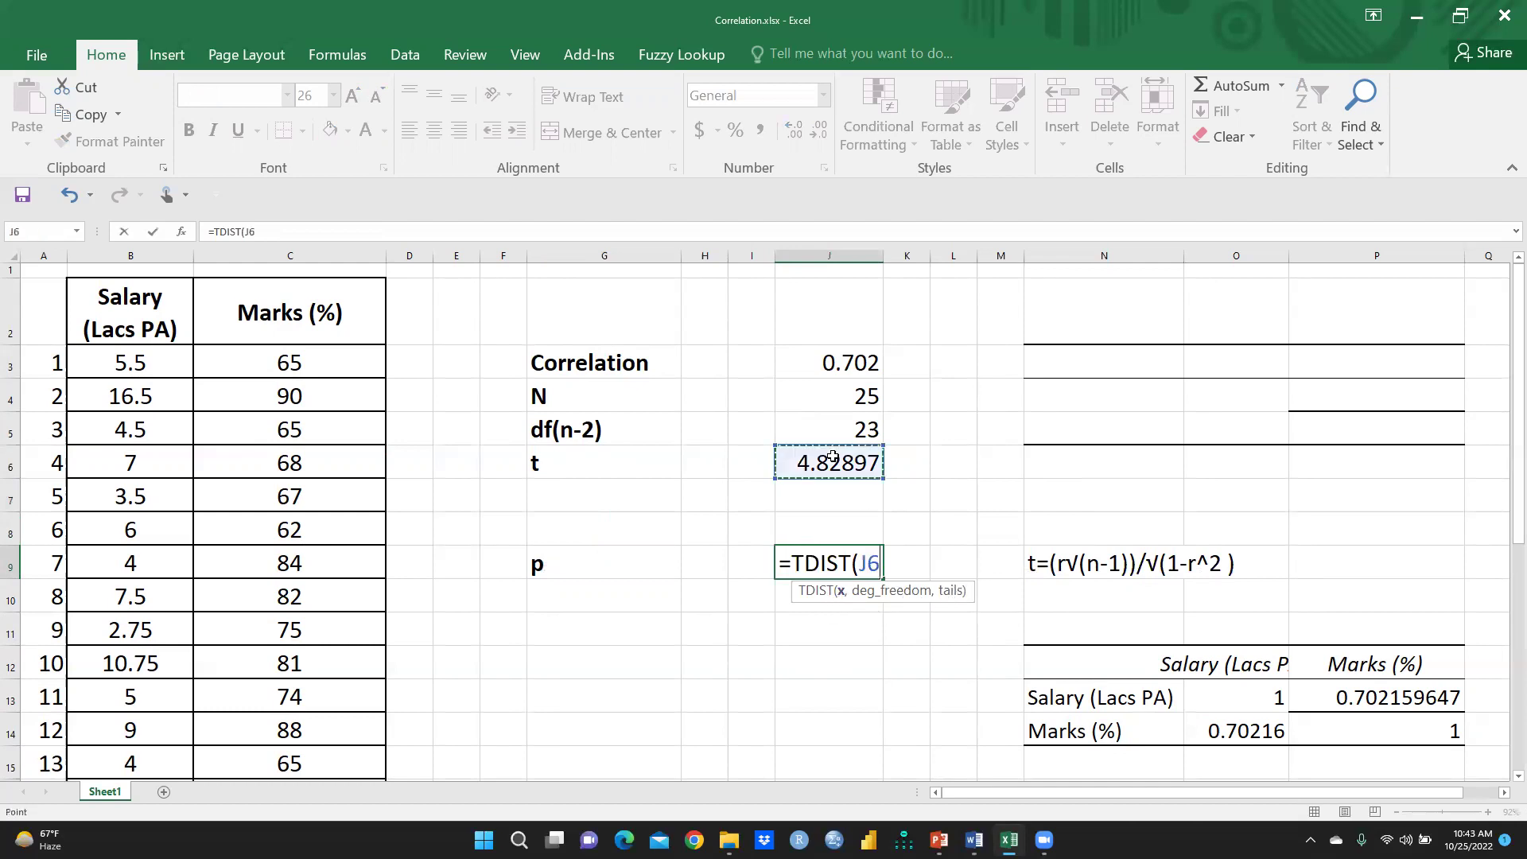
type(",")
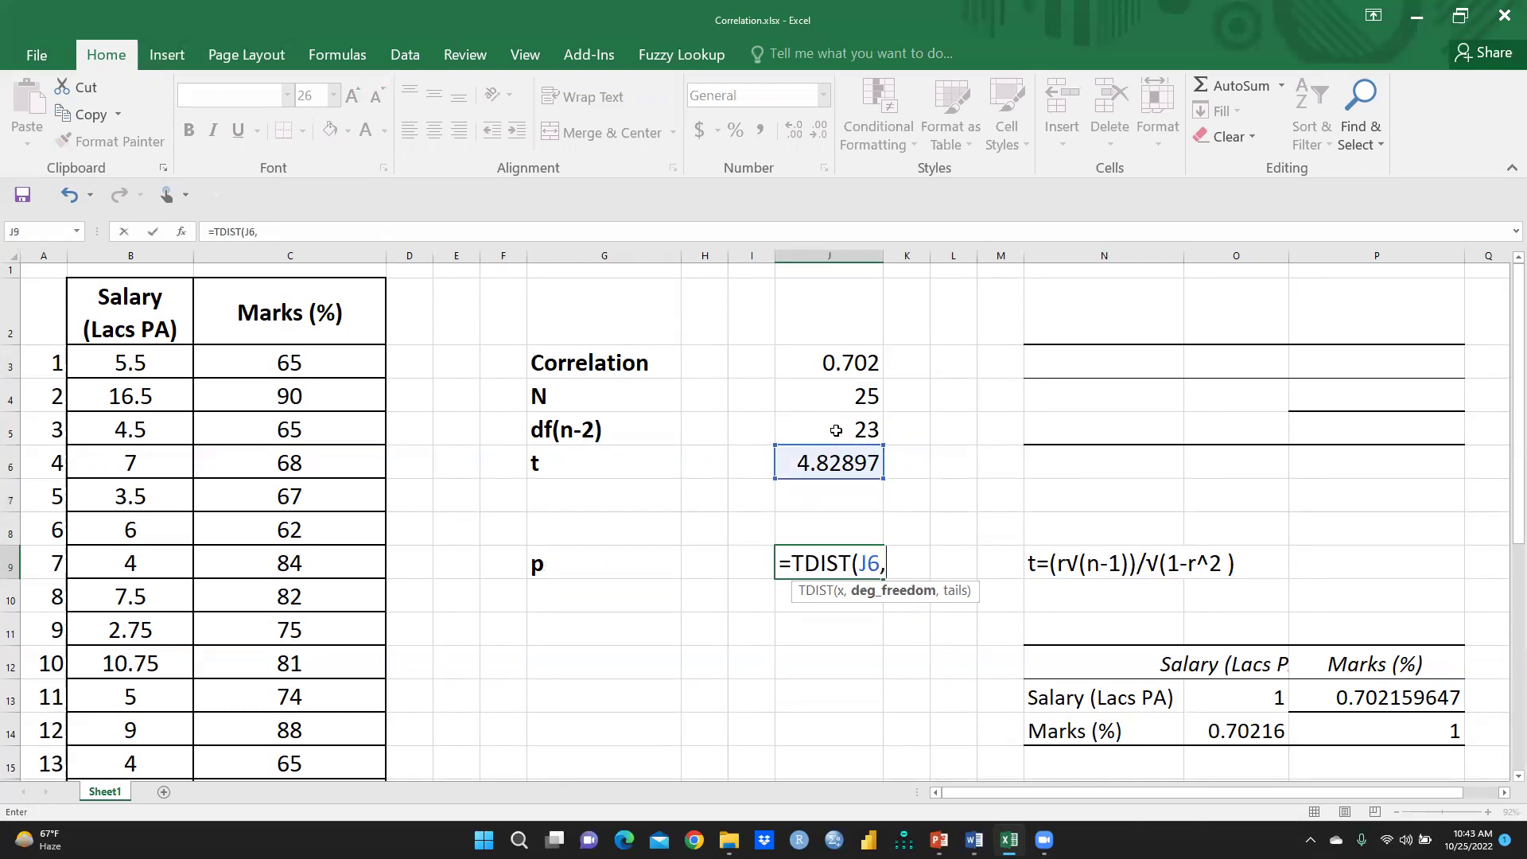
left_click(836, 430)
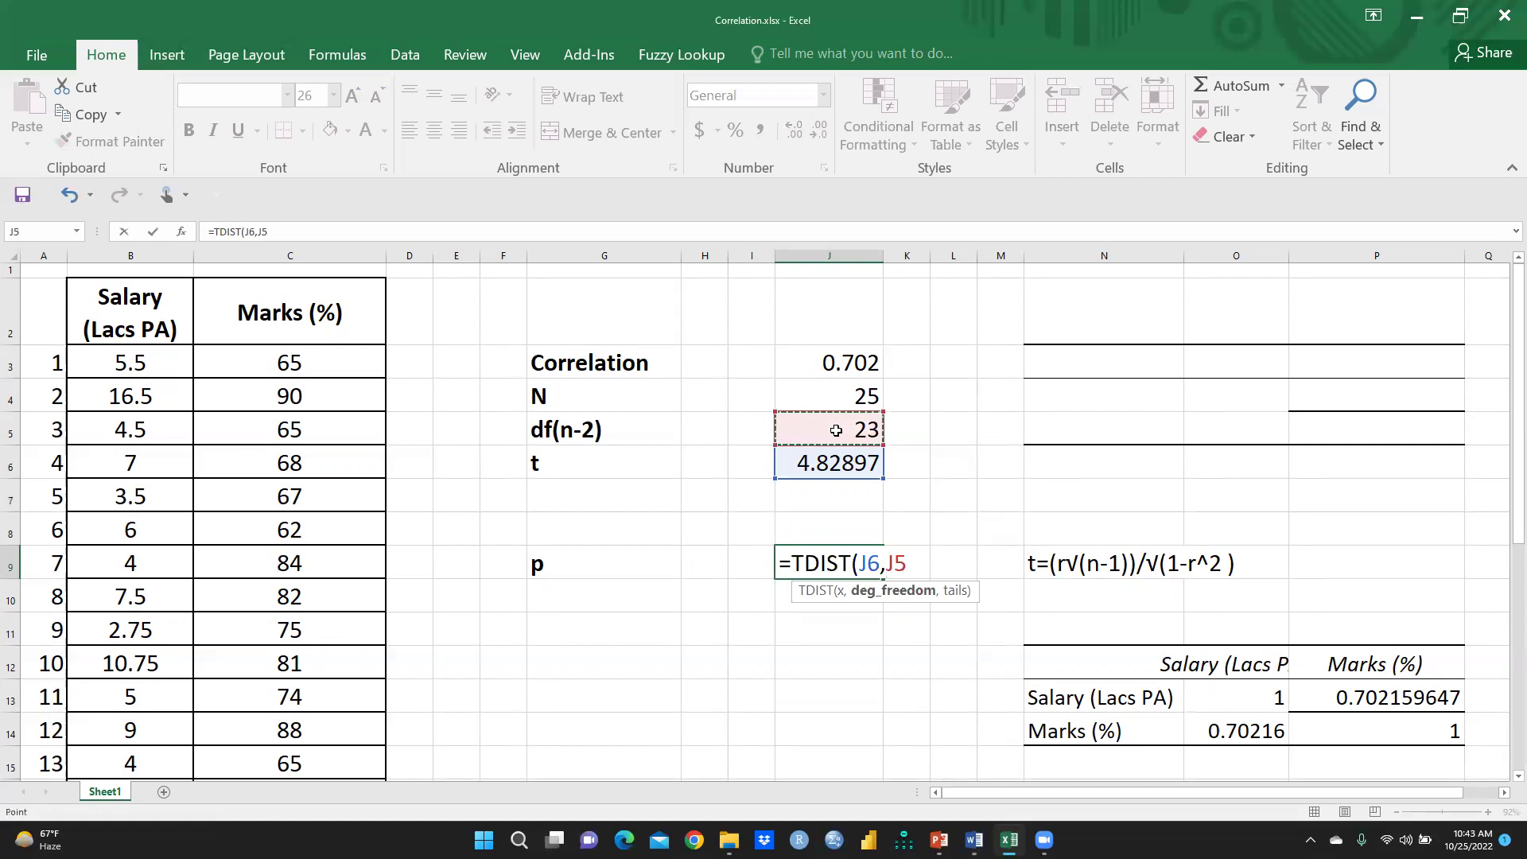
type(",")
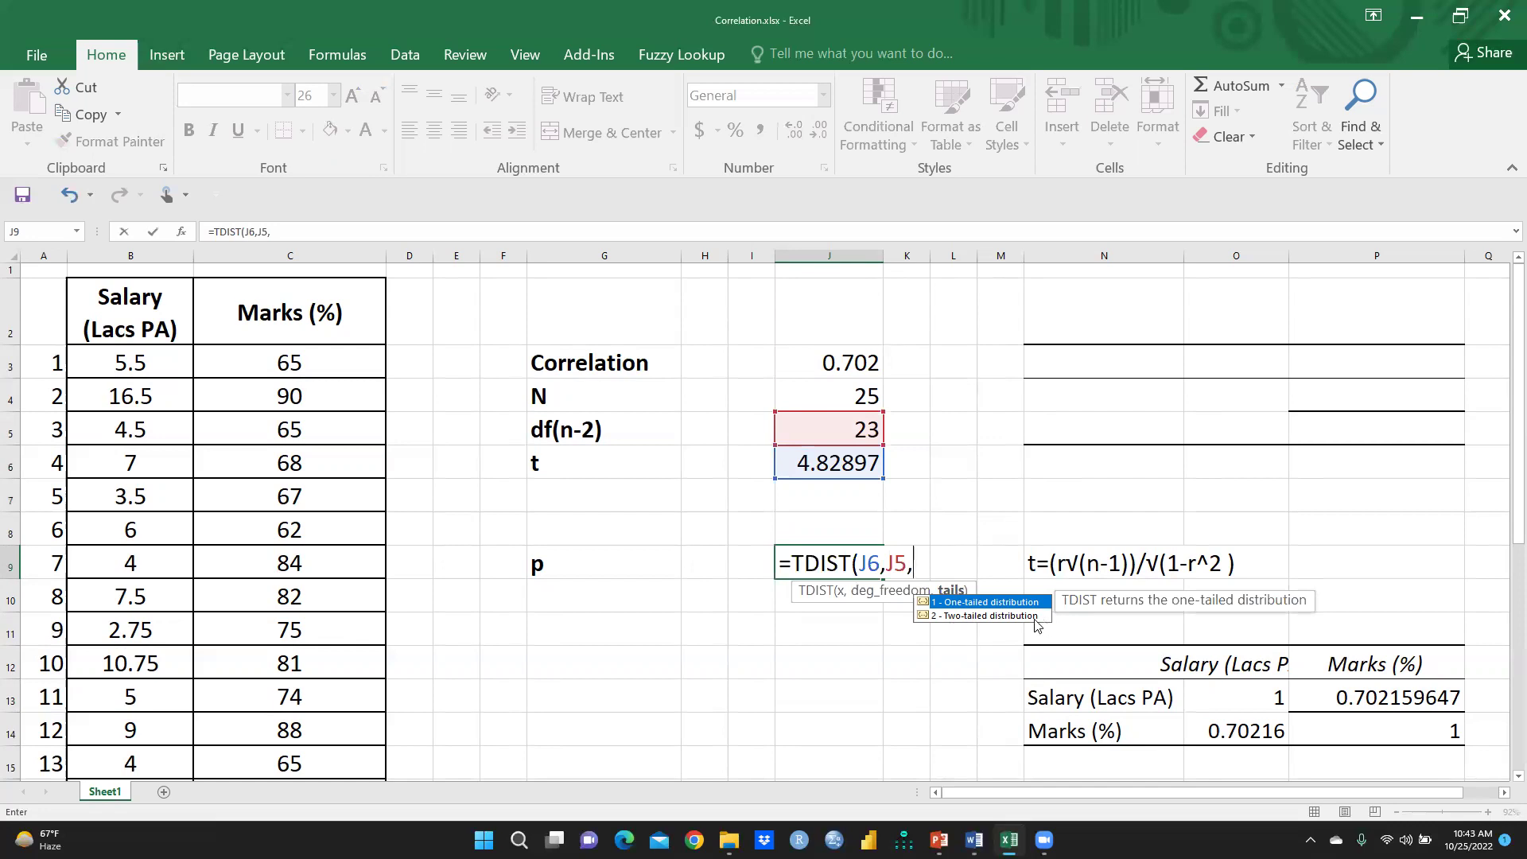
type("2)")
key("Return")
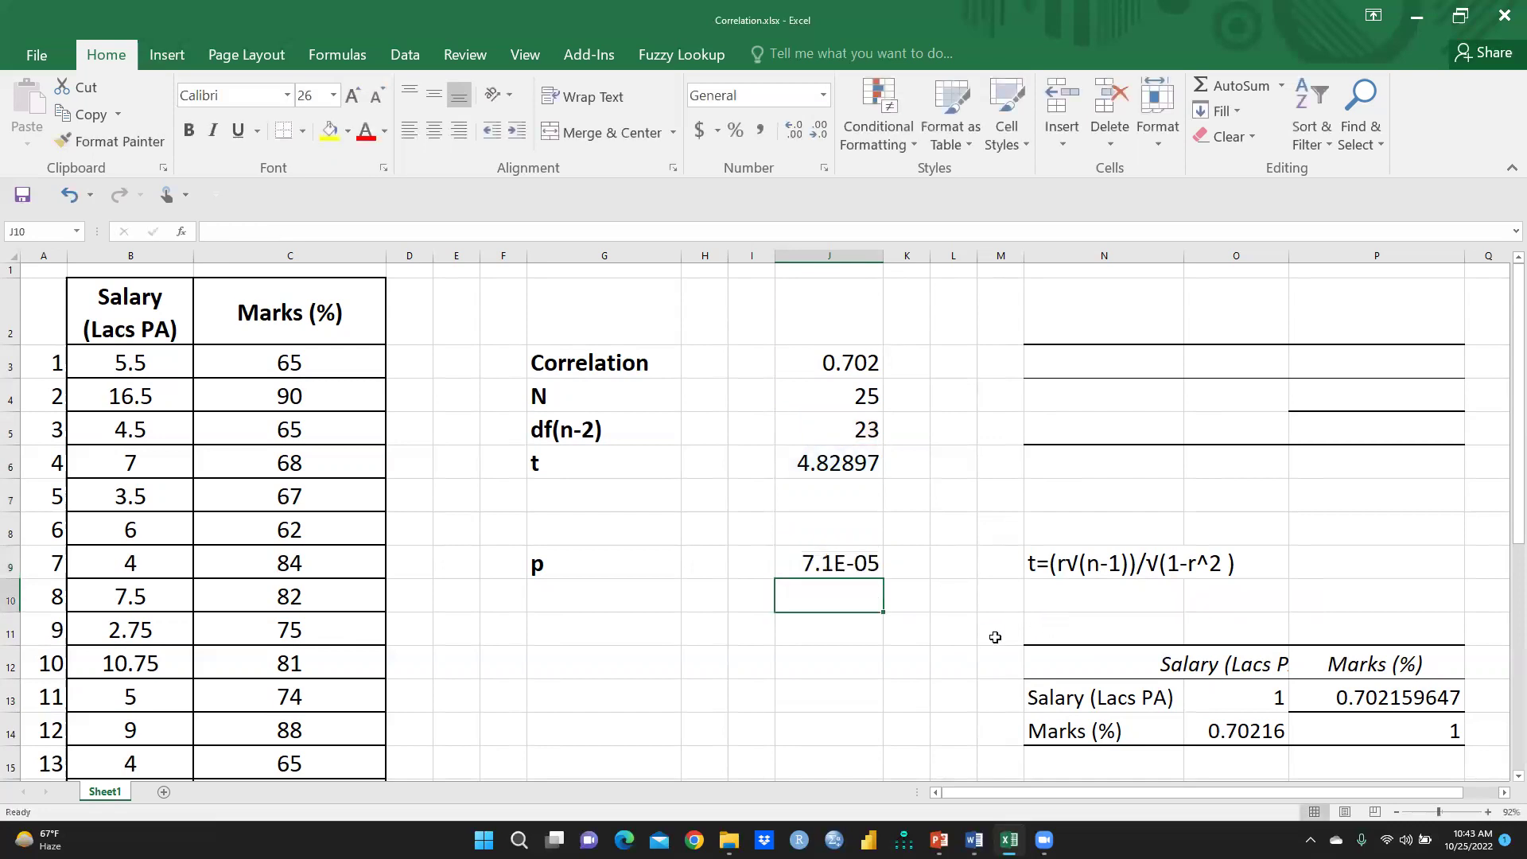
Check the p cell J9, and switch to the Word document to review the Correlations significance notes and the Bivariate Correlation interpretation
left_click(832, 563)
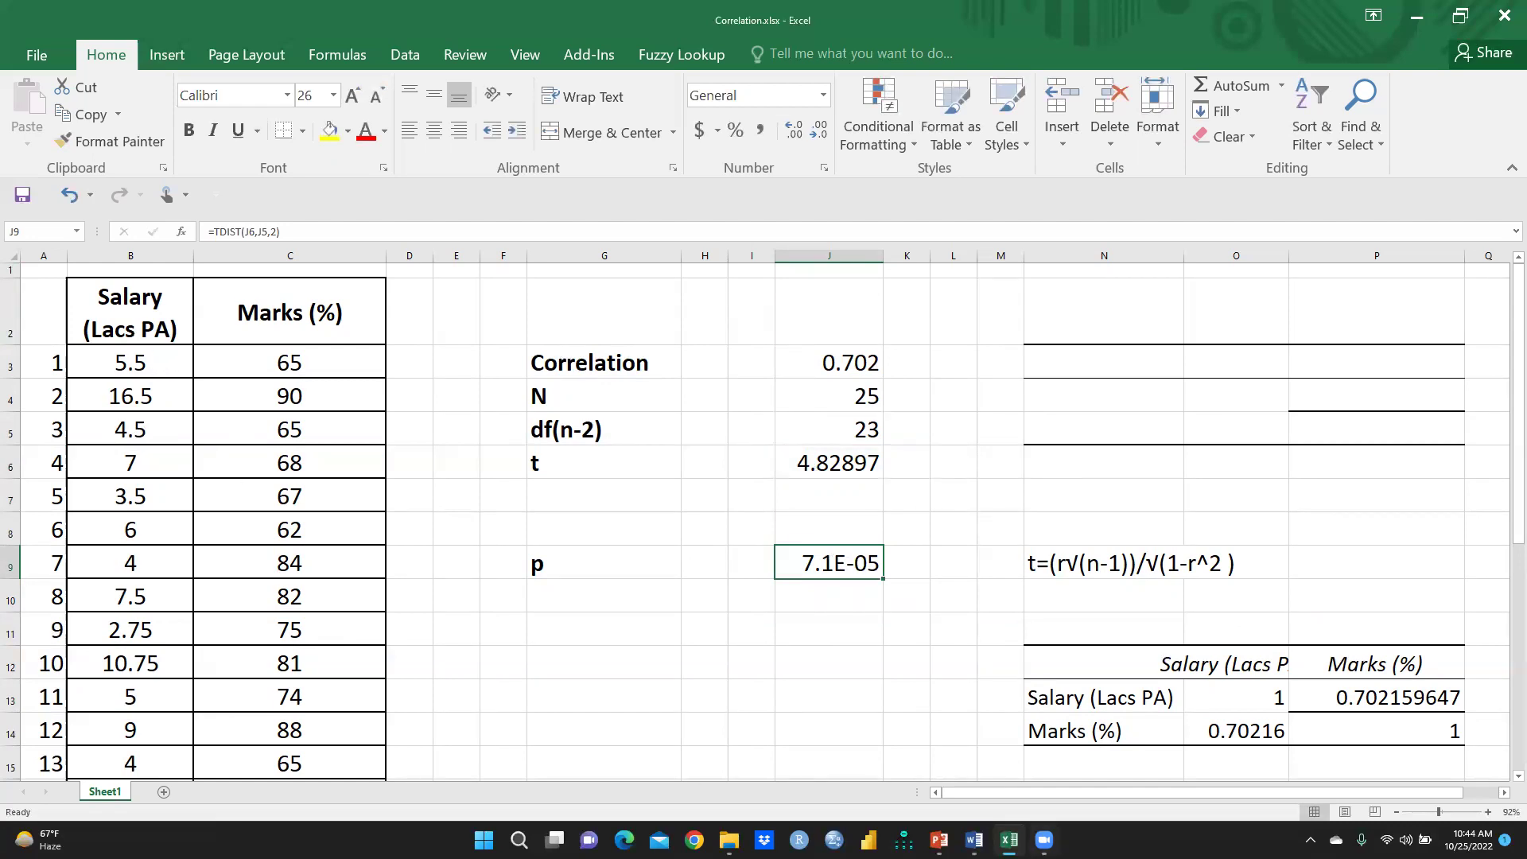
key("alt+Tab")
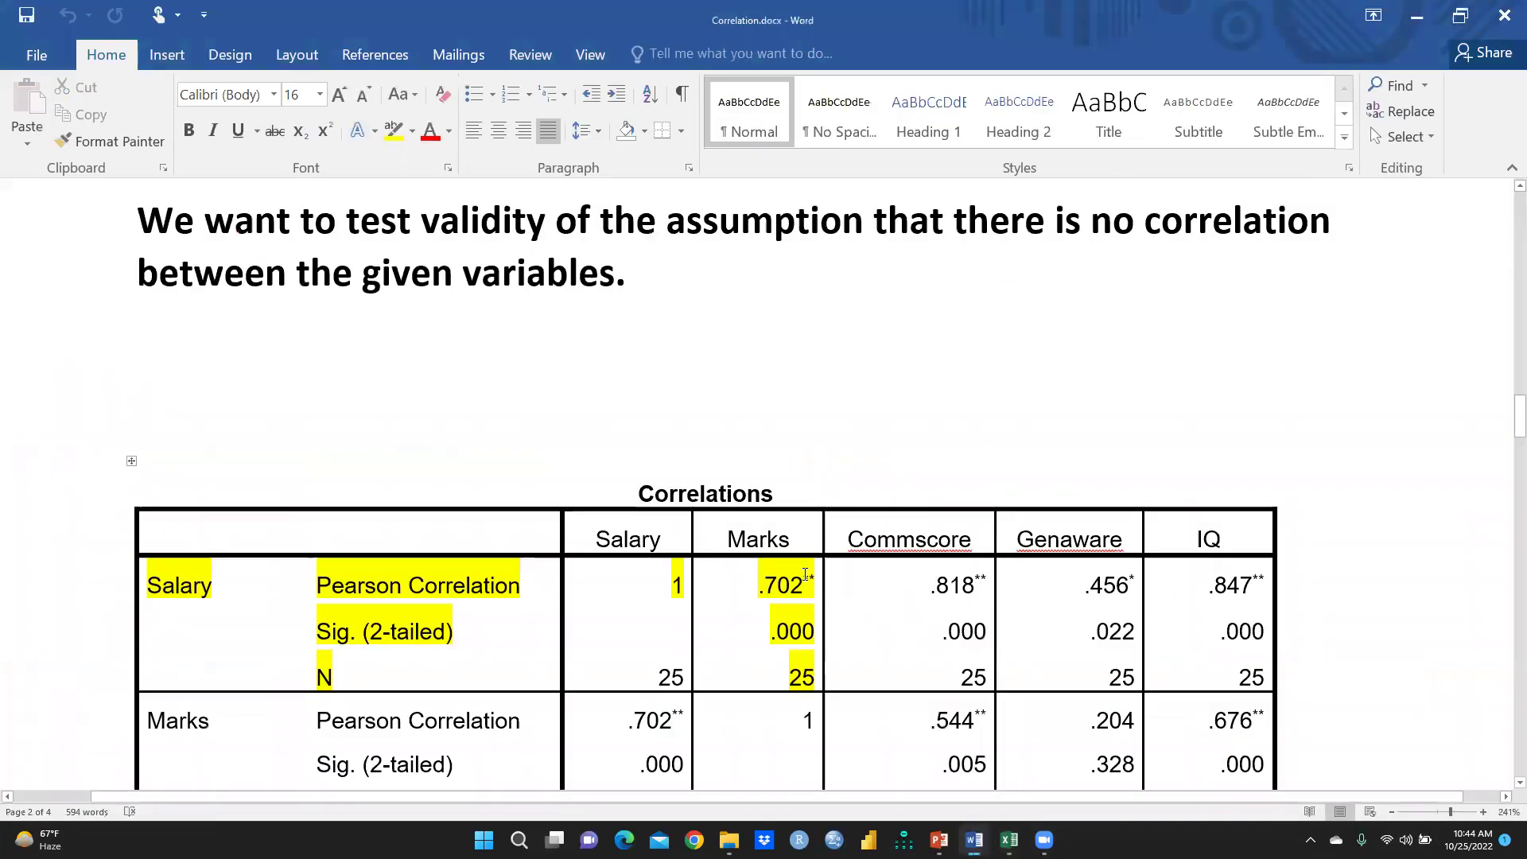
scroll(781, 565, "down", 2)
scroll(781, 565, "down", 8)
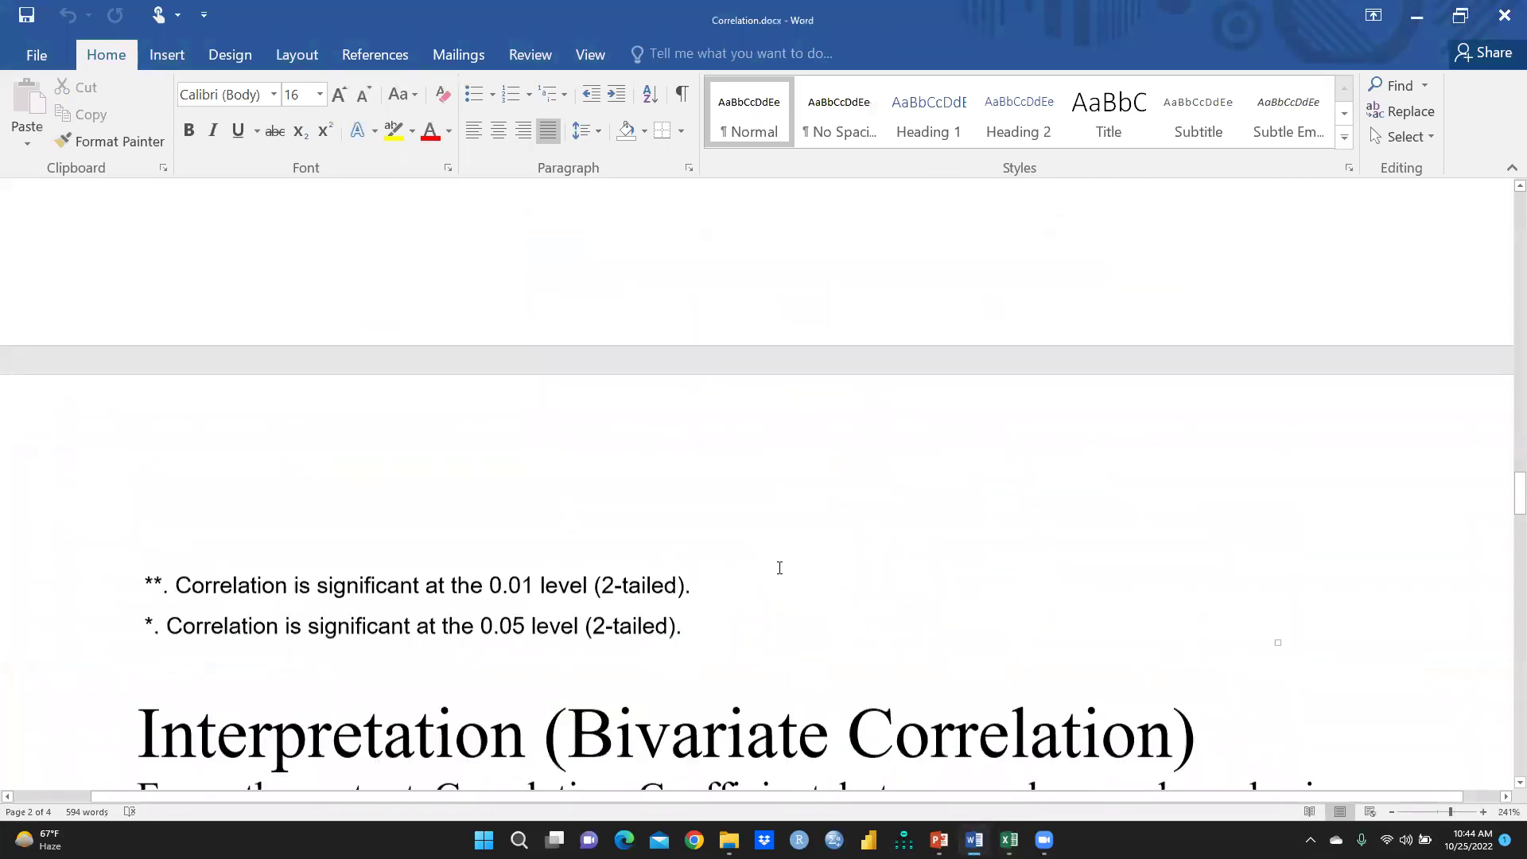
scroll(770, 559, "down", 1)
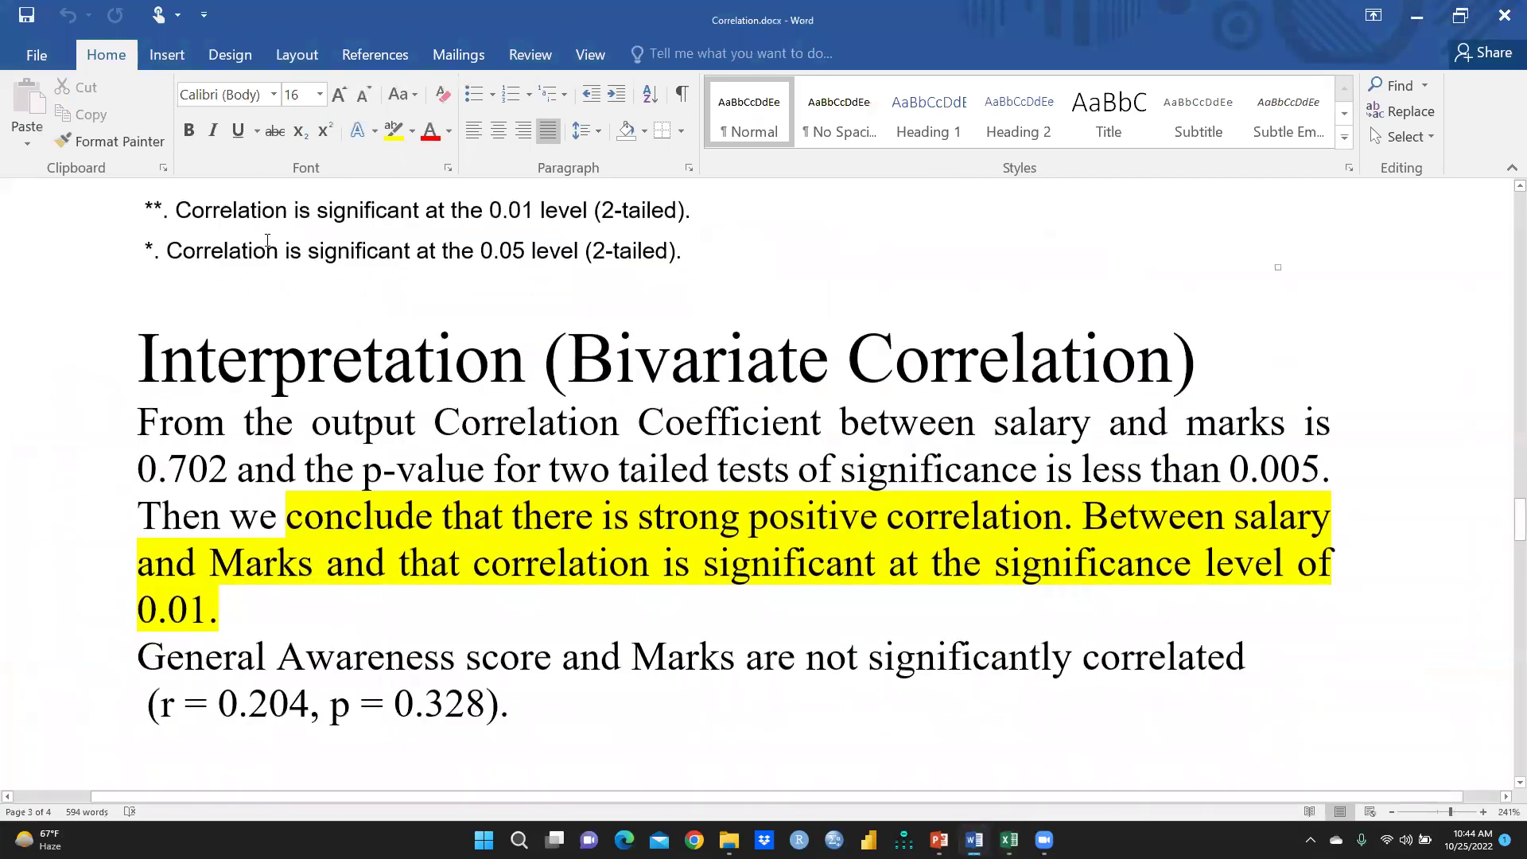